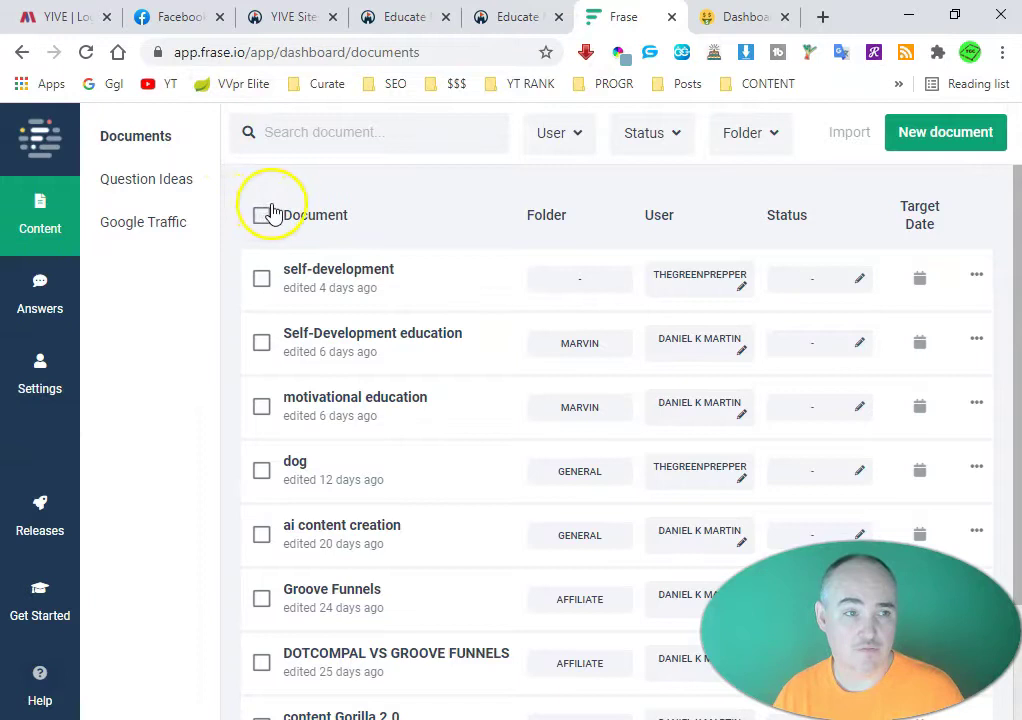
# Create a Frase document targeting 'personal growth', saved in the MARVIN folder
pyautogui.click(938, 140)
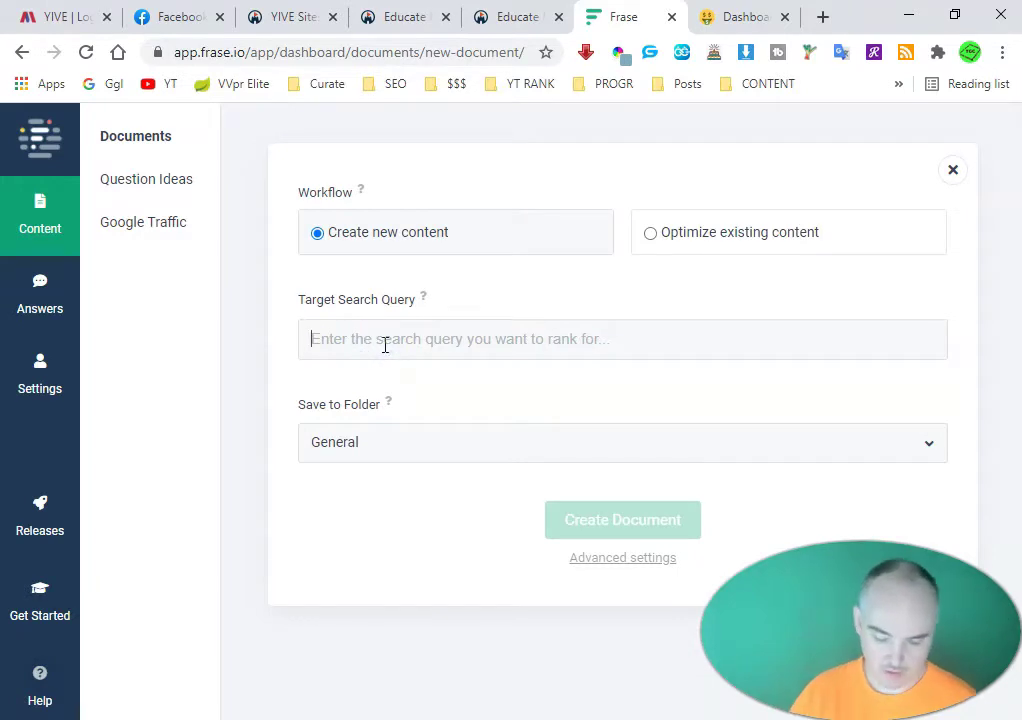
pyautogui.write('personal growth')
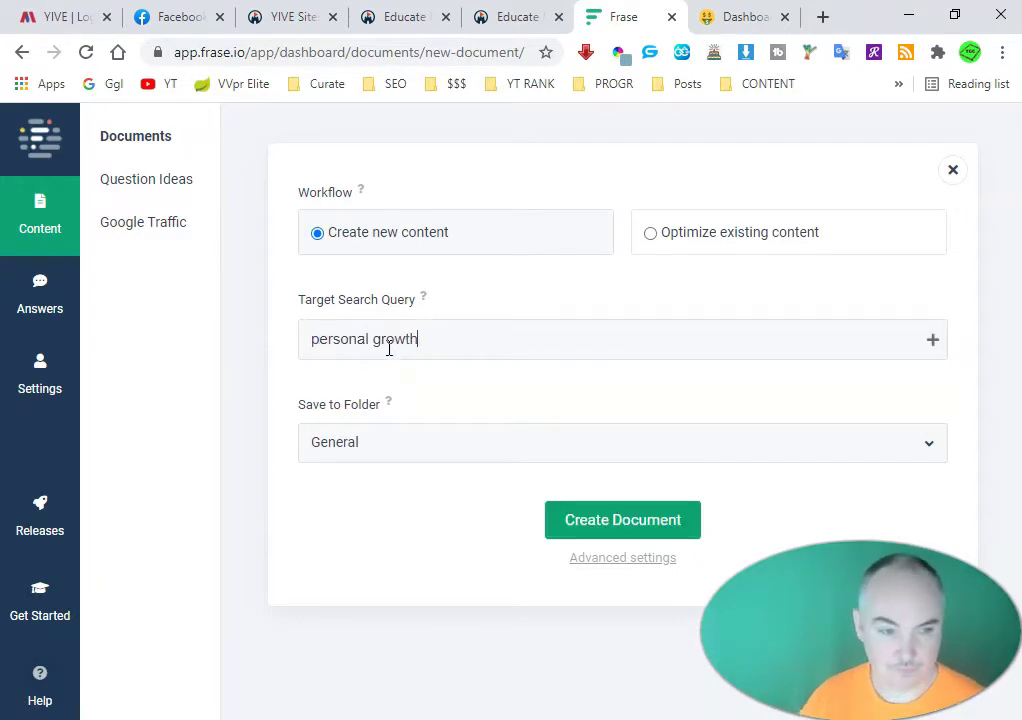
pyautogui.click(393, 441)
pyautogui.click(350, 502)
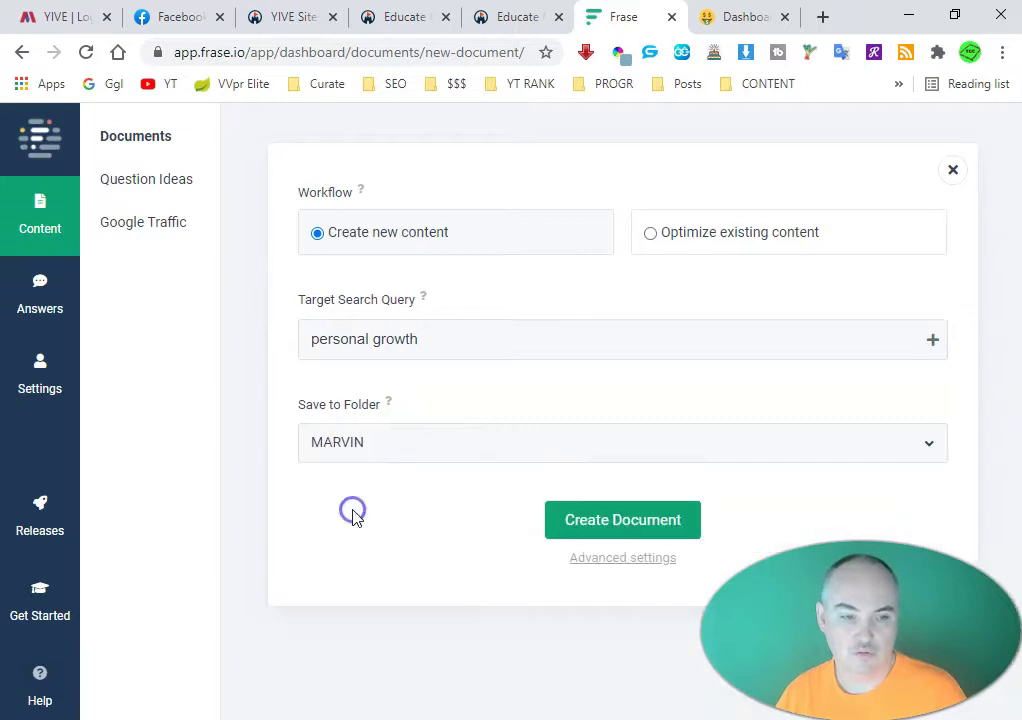
pyautogui.click(662, 522)
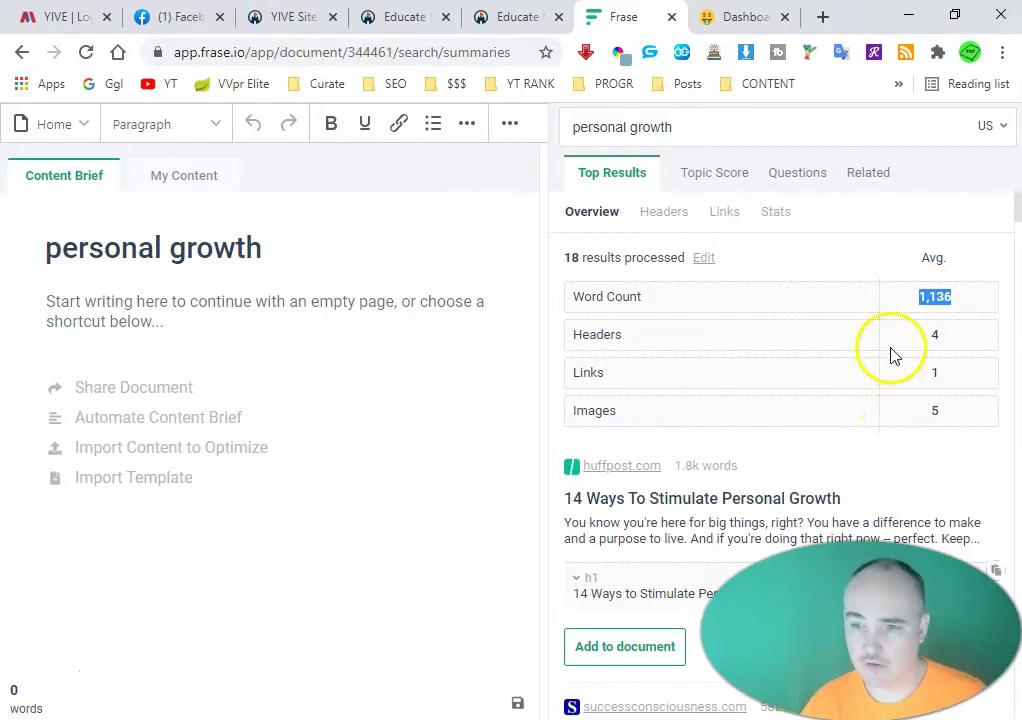
# Review the average headers count and the Topic Score list for personal growth
pyautogui.doubleClick(945, 337)
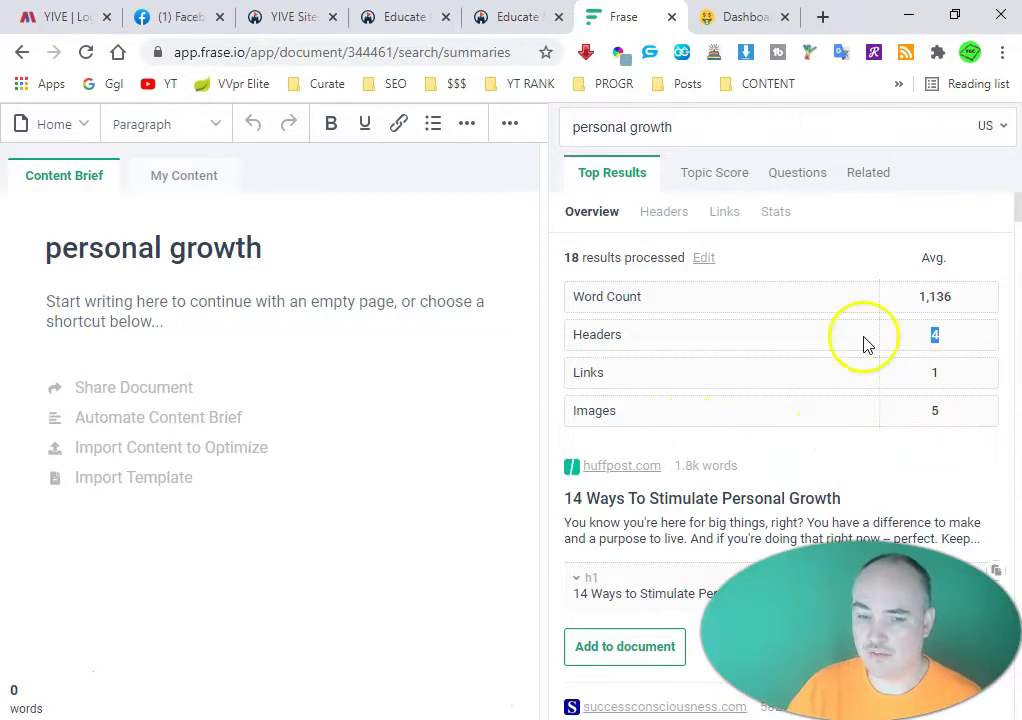
pyautogui.scroll(-3, 800, 300)
pyautogui.click(700, 172)
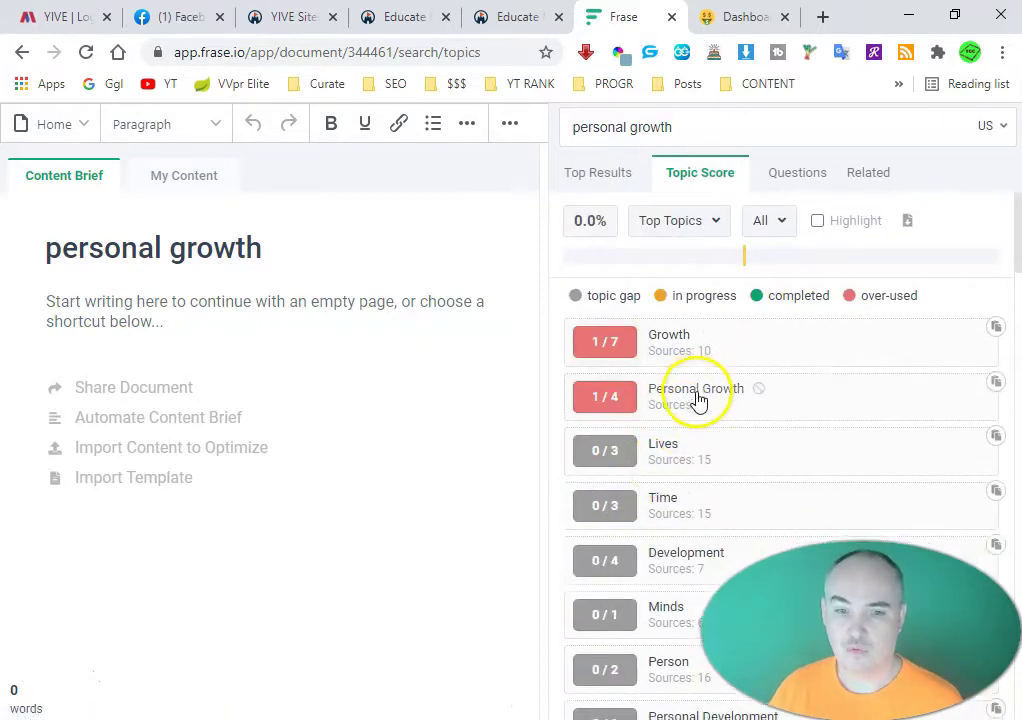
pyautogui.scroll(-6, 697, 404)
pyautogui.scroll(-15, 695, 402)
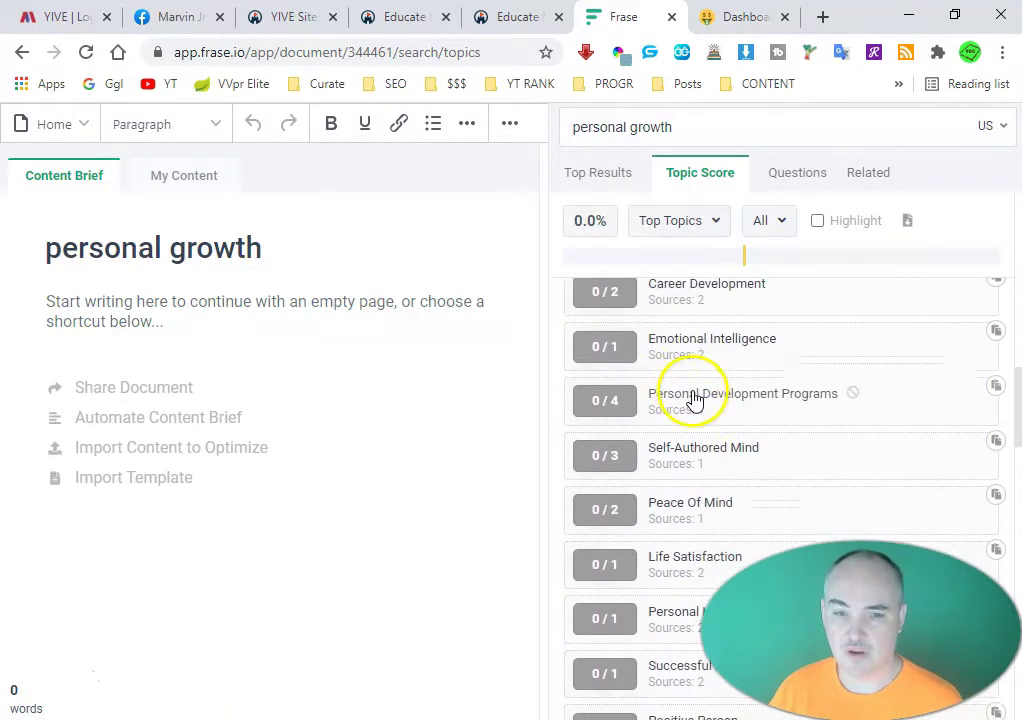
pyautogui.scroll(20, 700, 420)
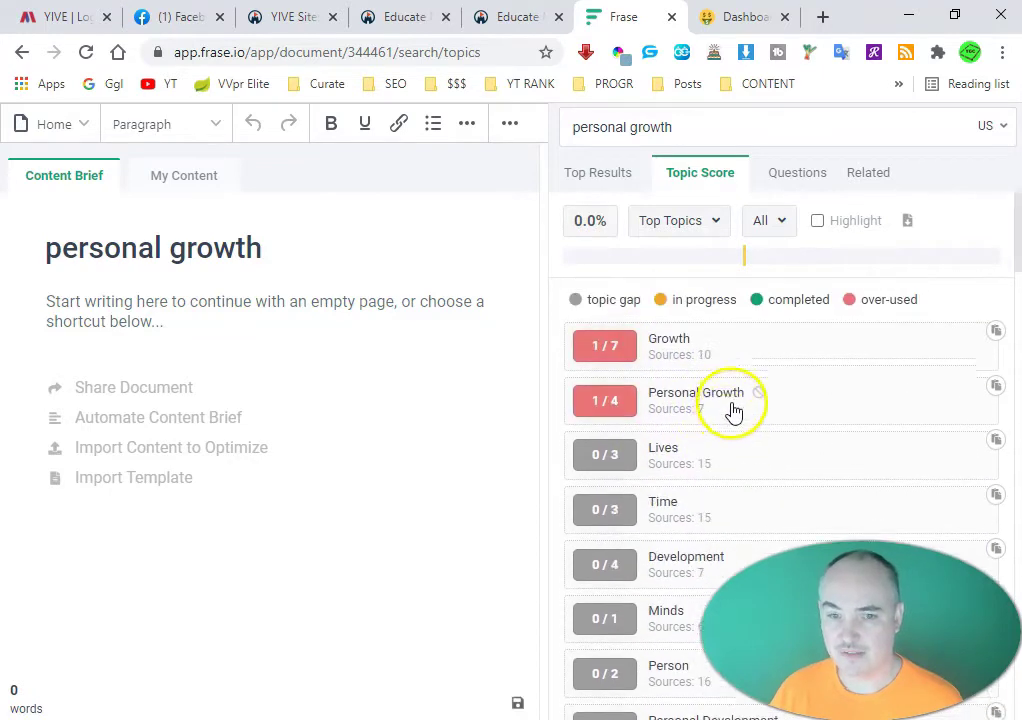
# Browse the Questions list and expand the thriveglobal.com 'Personal Growth: A Definite Guide To Self Growth' result
pyautogui.click(783, 172)
pyautogui.scroll(-4, 698, 355)
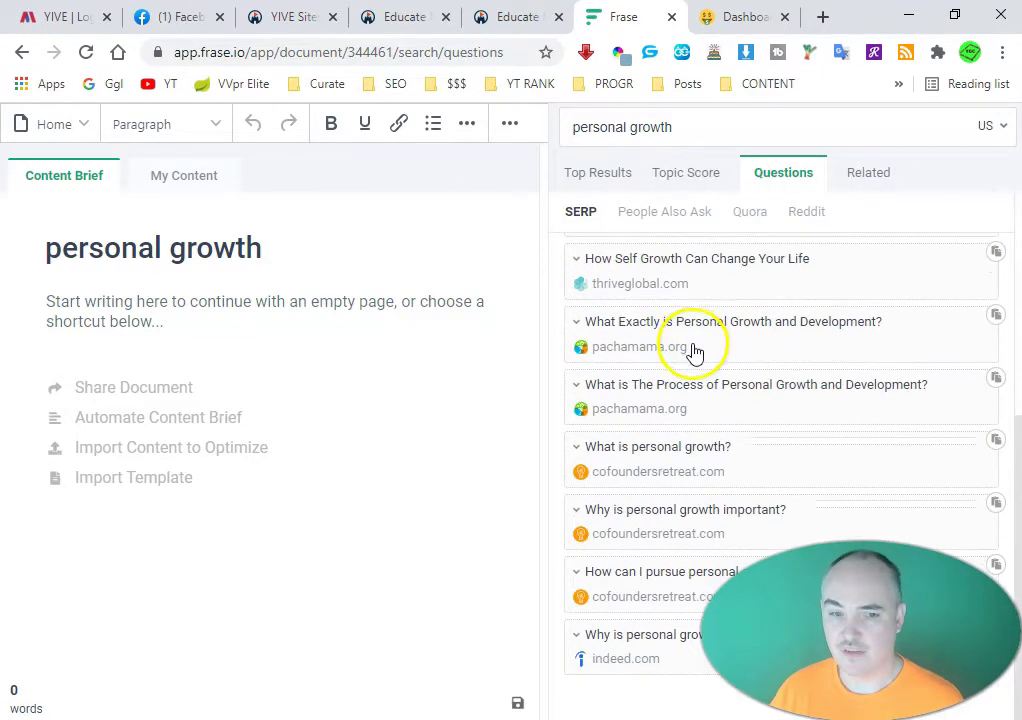
pyautogui.scroll(4, 696, 369)
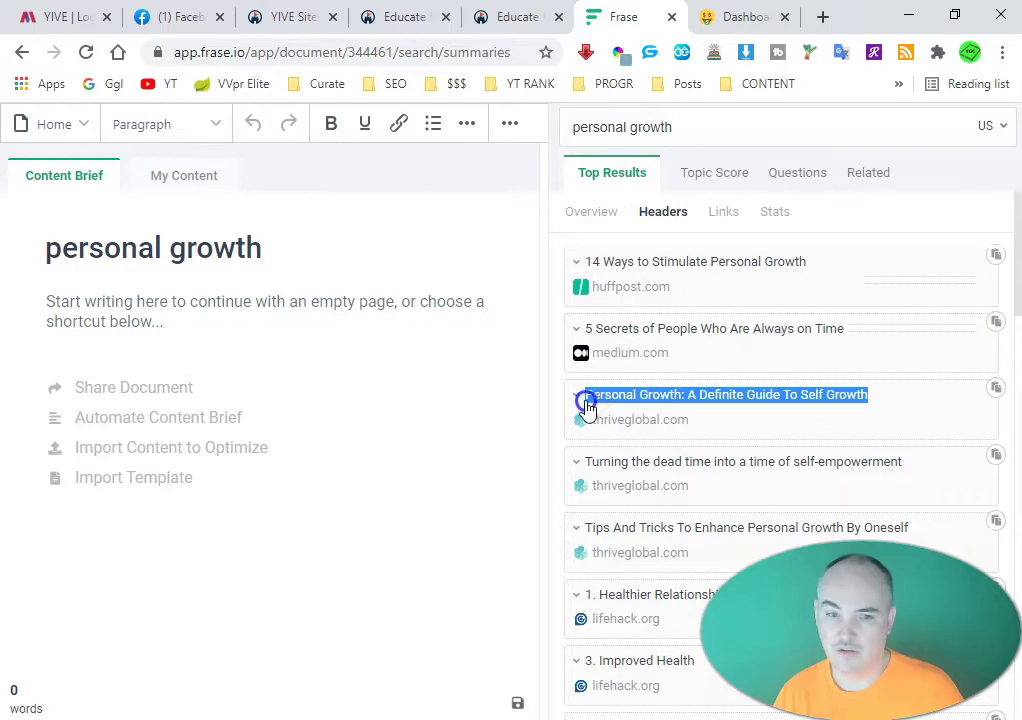
pyautogui.click(584, 400)
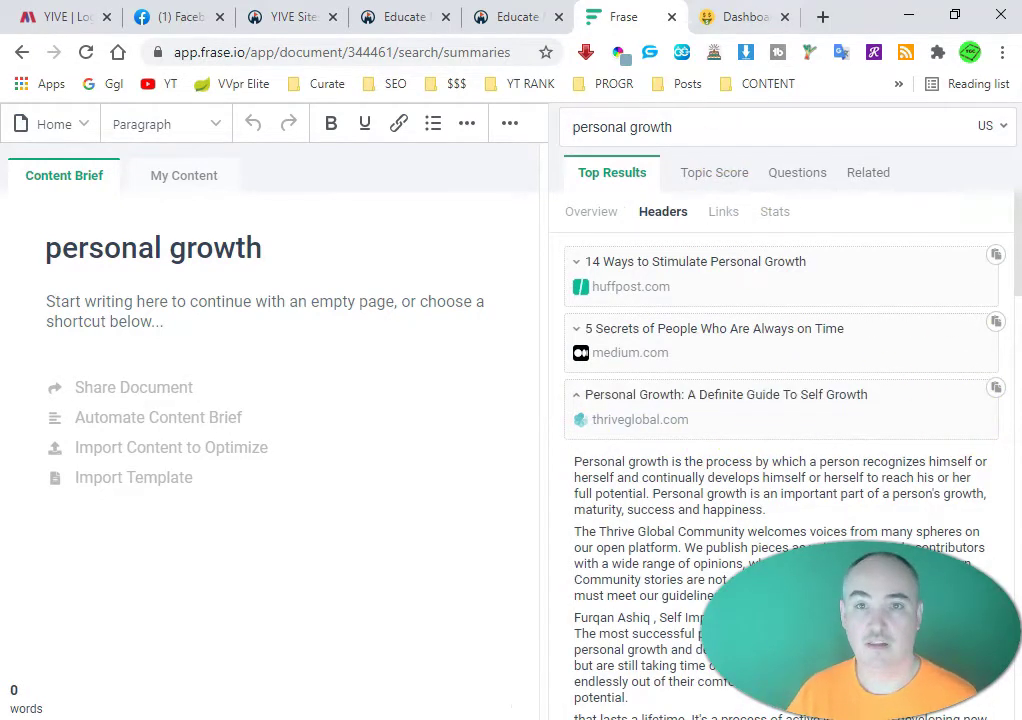
pyautogui.click(740, 17)
# Choose Blog Post Intro as the copy type in Nichesss's Blogs tools
pyautogui.scroll(-4, 640, 250)
pyautogui.click(630, 226)
pyautogui.scroll(-3, 645, 216)
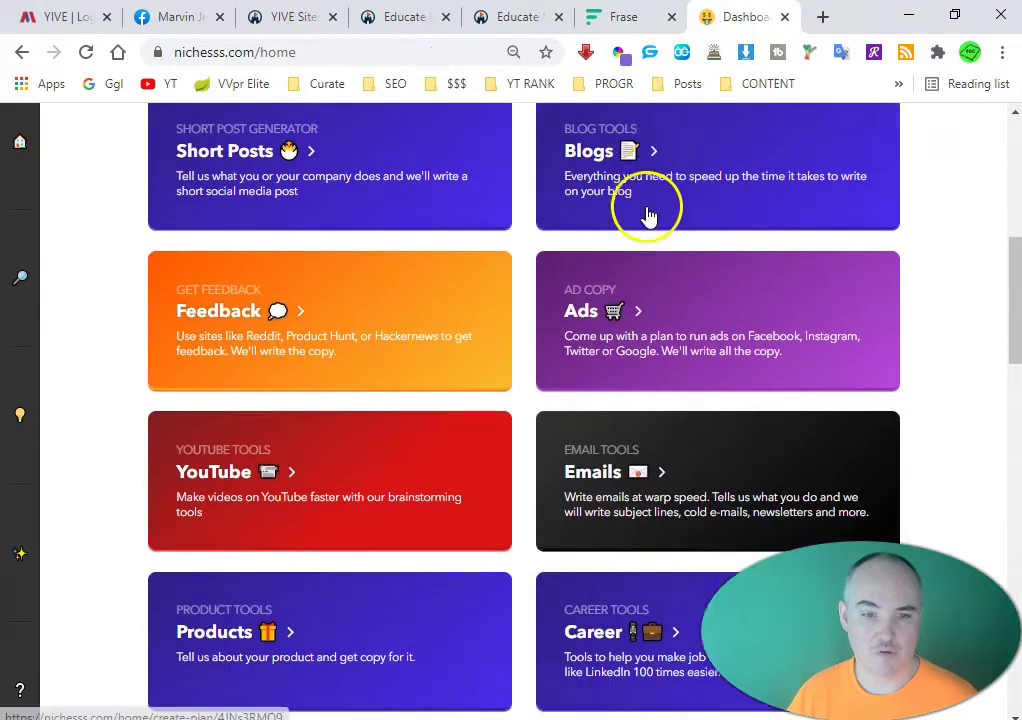
pyautogui.scroll(3, 424, 427)
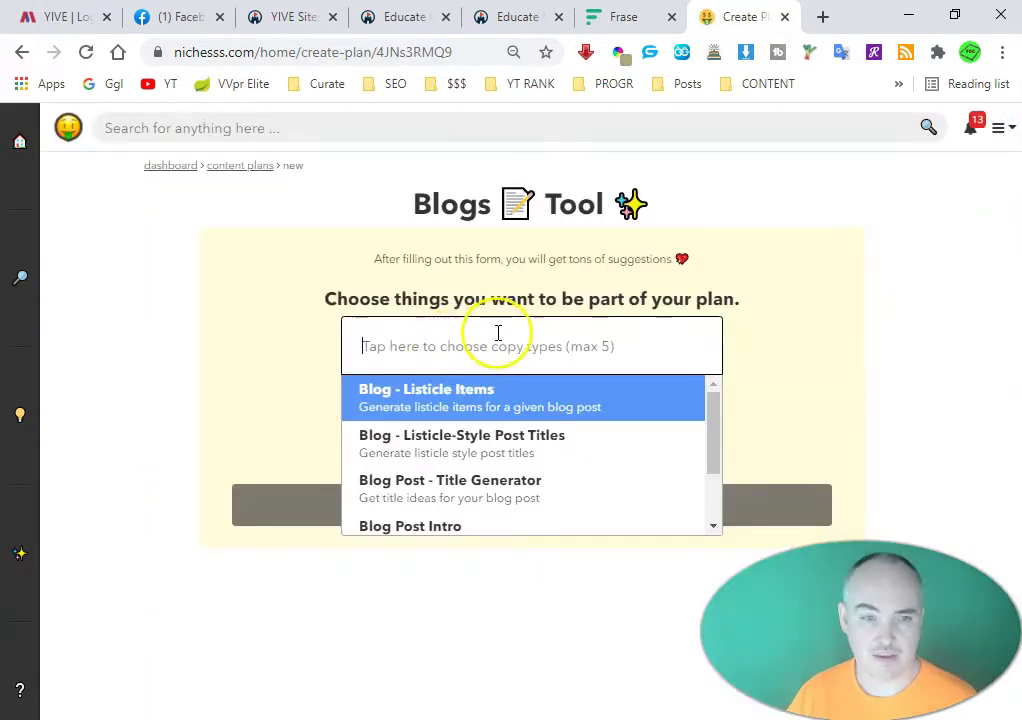
pyautogui.scroll(-2, 490, 422)
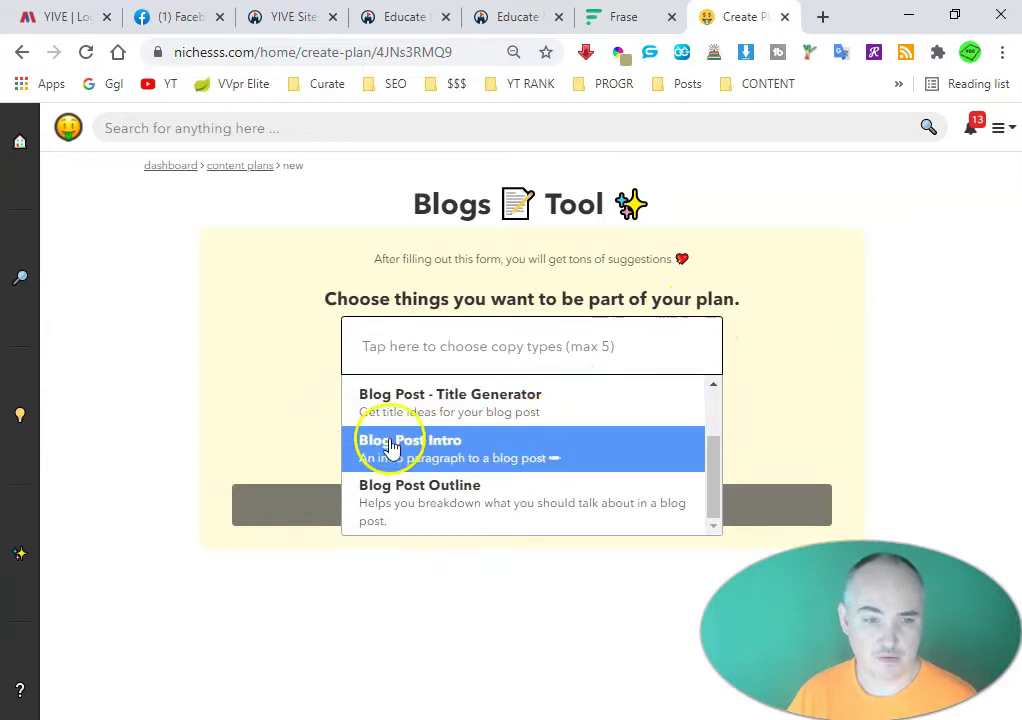
pyautogui.click(473, 455)
# Generate intros with topic and title 'Personal Growth: A Definite Guide To Self Growth'
pyautogui.scroll(-5, 470, 447)
pyautogui.moveTo(432, 383); pyautogui.dragTo(267, 323)
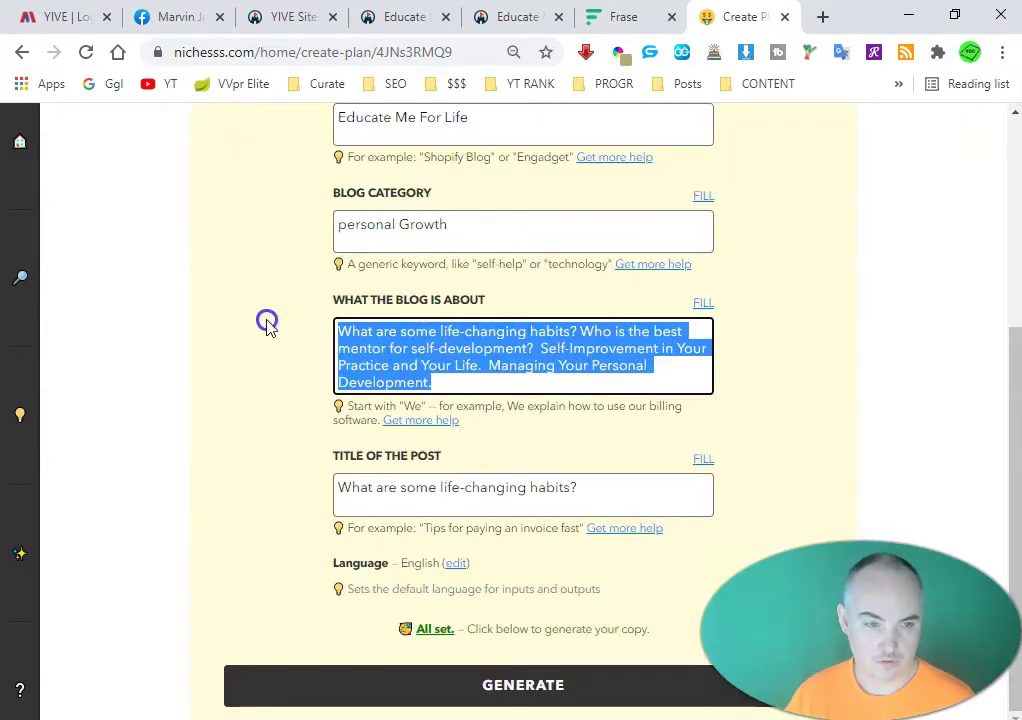
pyautogui.write('Personal Growth: A Definite Guide To Self Growth')
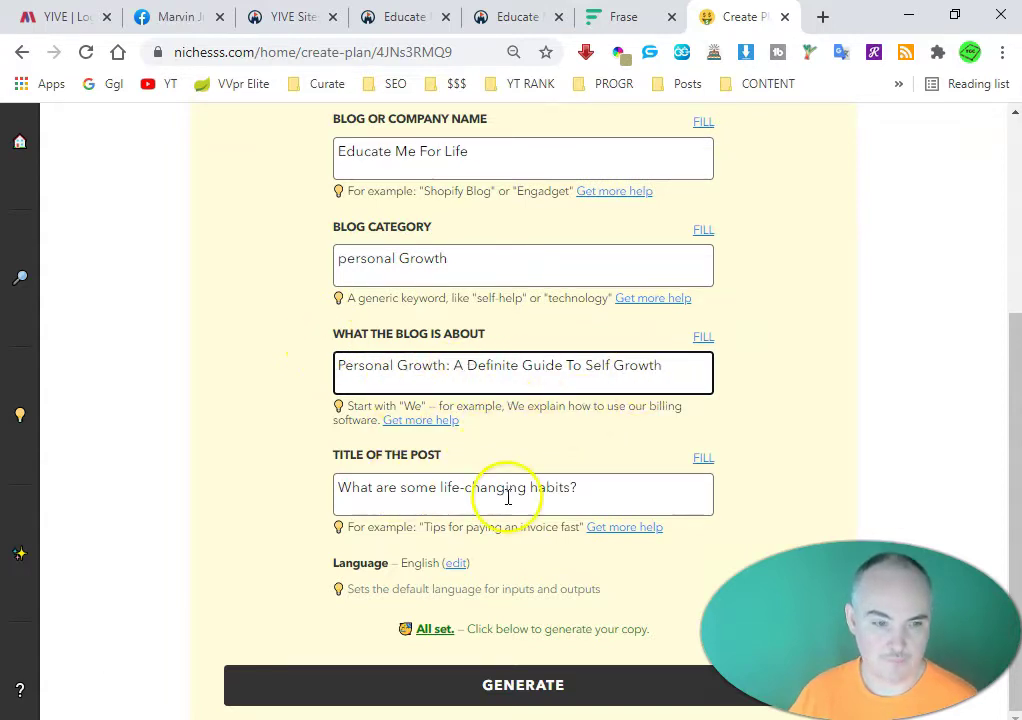
pyautogui.moveTo(577, 488); pyautogui.dragTo(228, 478)
pyautogui.write('Personal Growth: A Definite Guide To Self Growth')
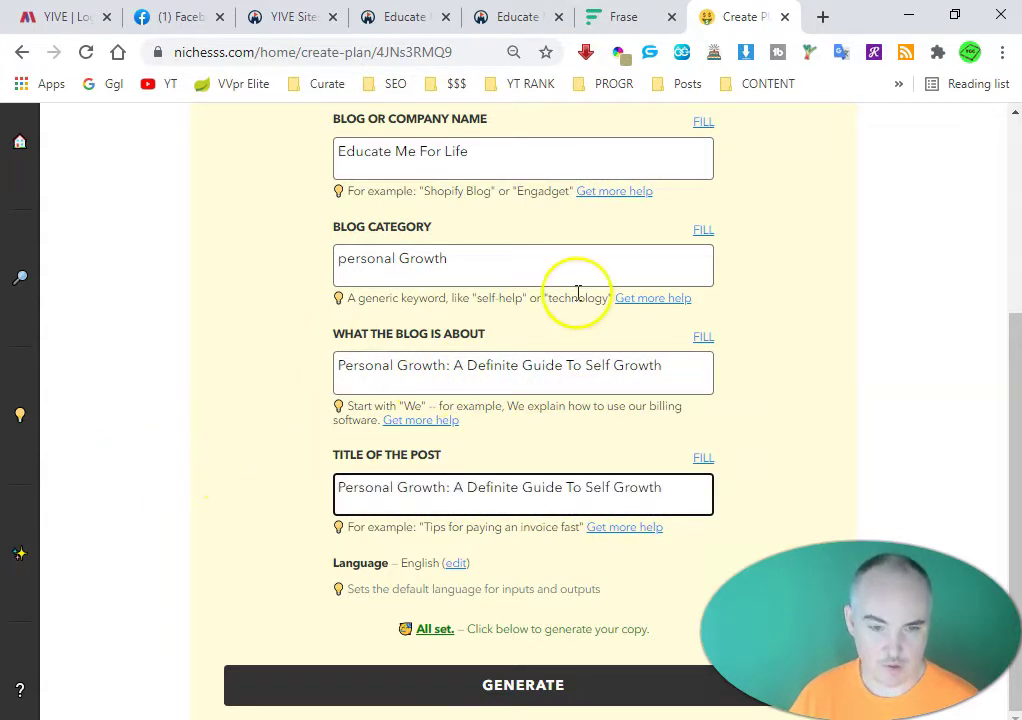
pyautogui.click(462, 694)
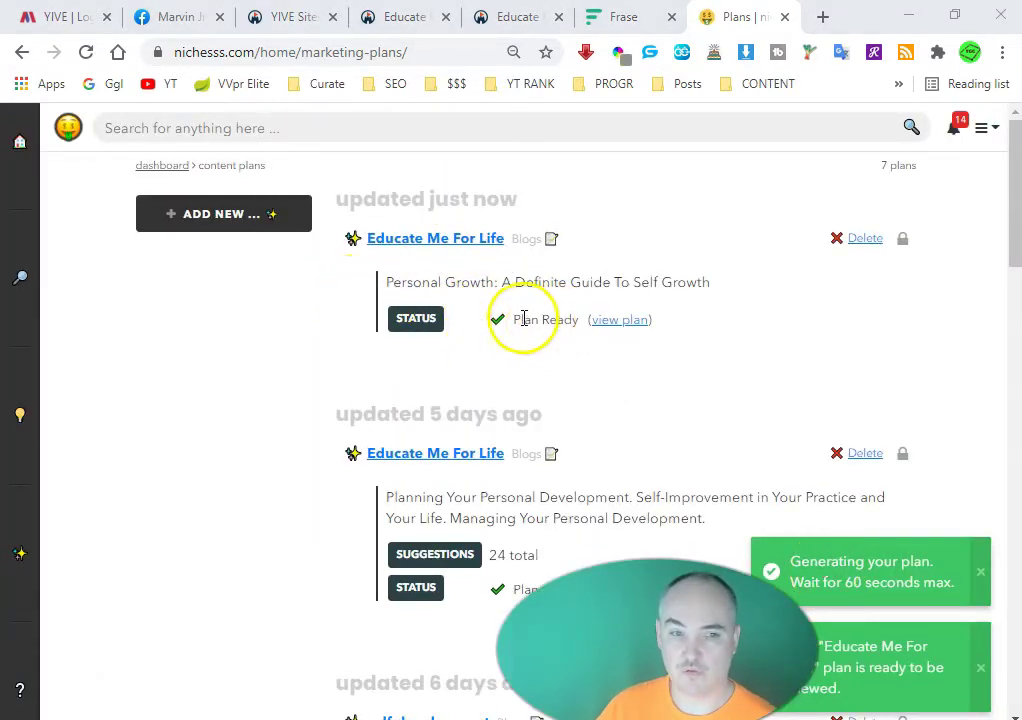
# Use the first intro card's title as the Frase document heading
pyautogui.click(615, 322)
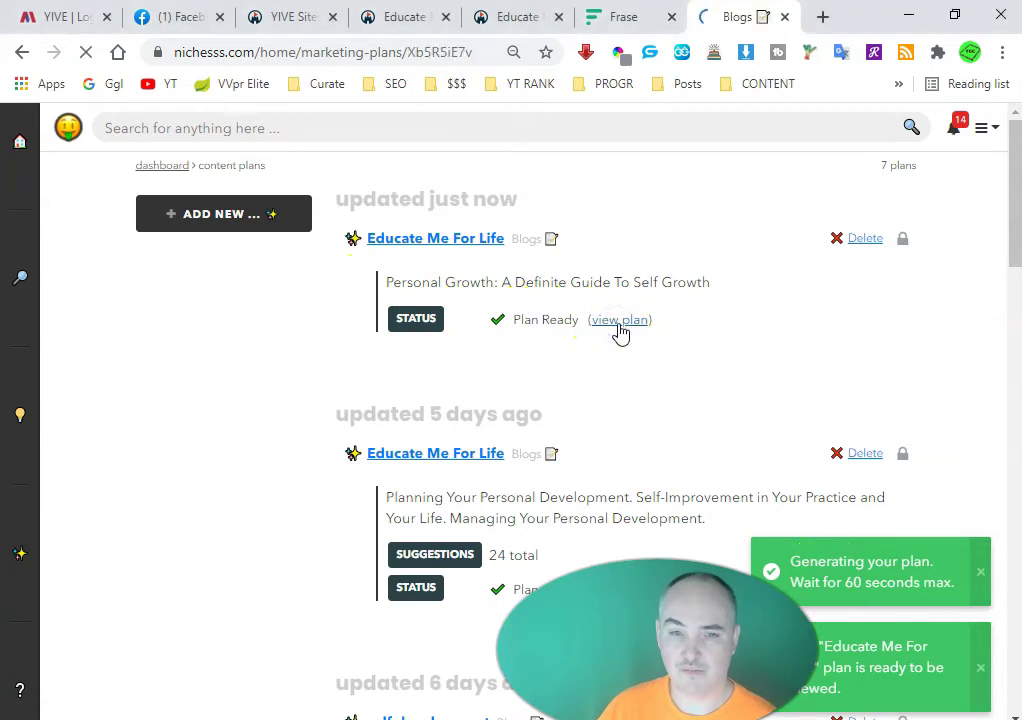
pyautogui.scroll(-2, 442, 175)
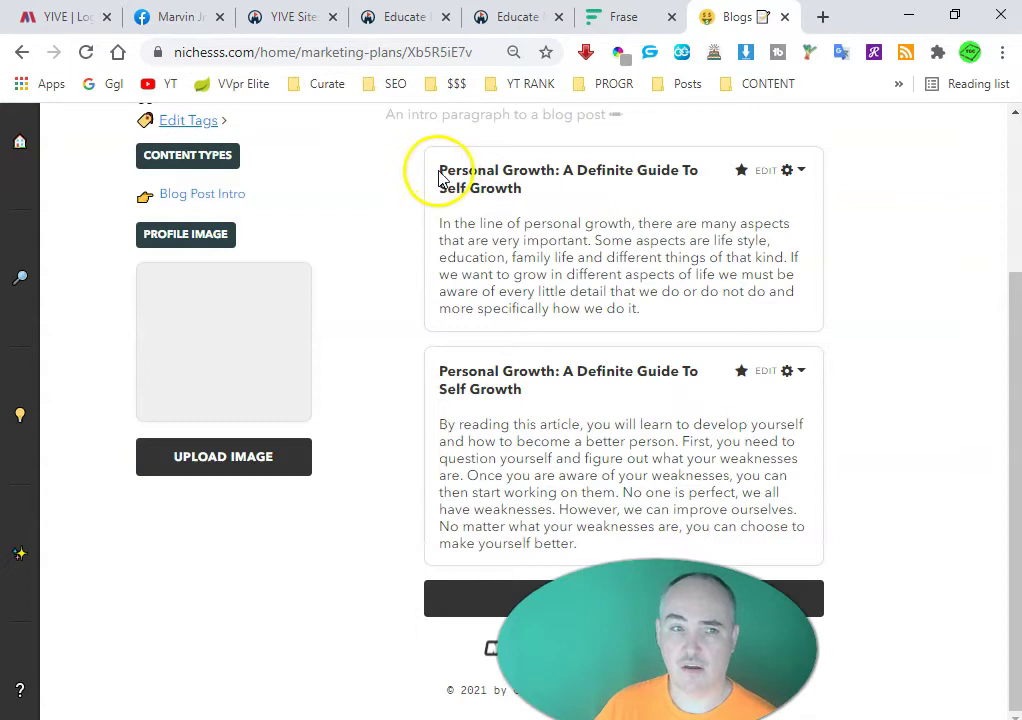
pyautogui.moveTo(441, 172); pyautogui.dragTo(500, 188)
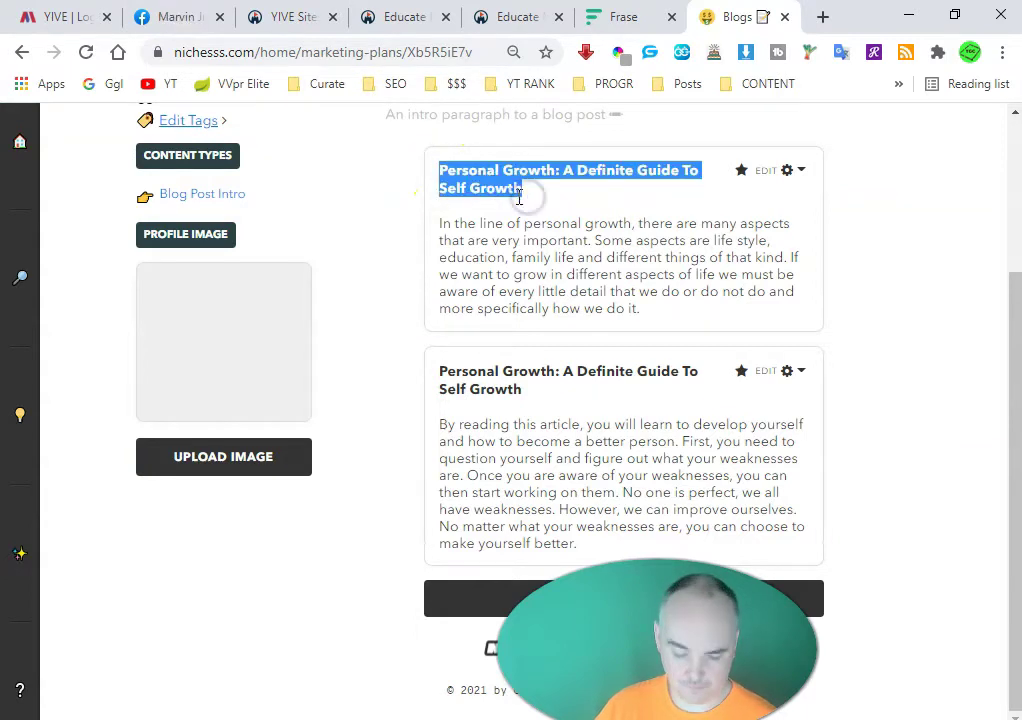
pyautogui.hotkey('ctrl', 'c')
pyautogui.click(620, 17)
pyautogui.click(222, 291)
pyautogui.hotkey('ctrl', 'v')
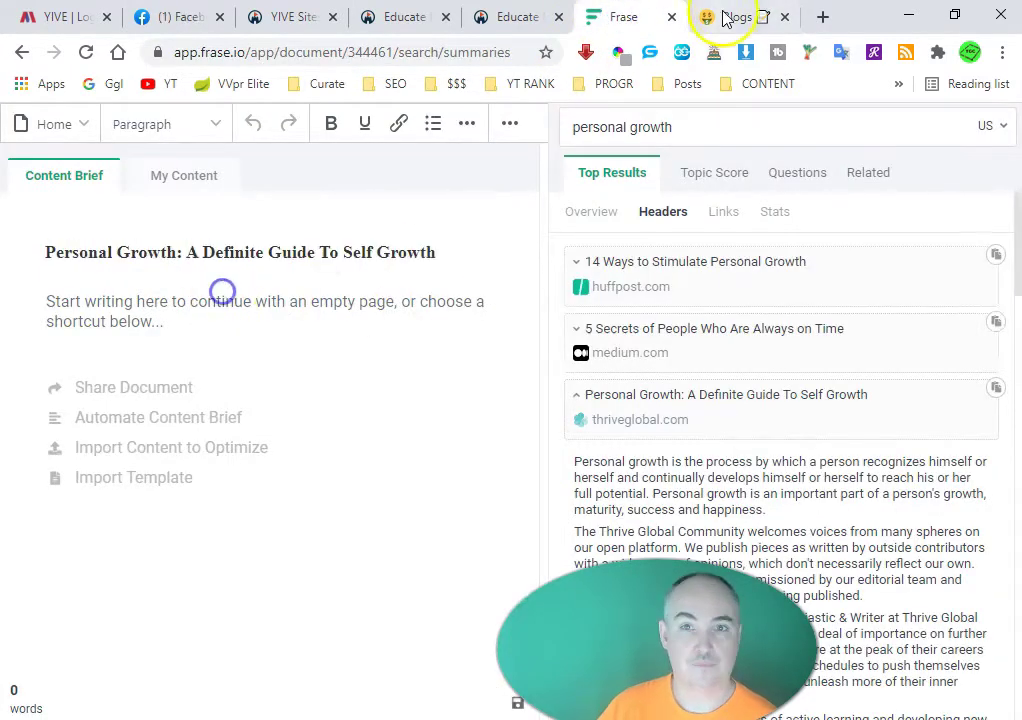
# Paste both generated intro paragraphs into the Frase document body
pyautogui.click(735, 17)
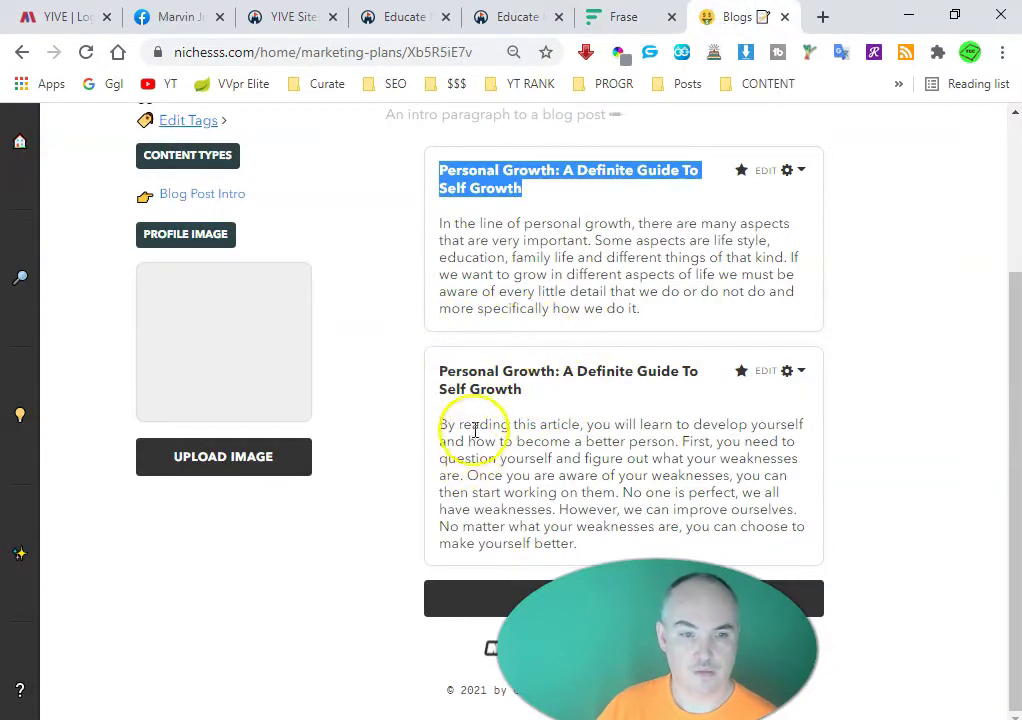
pyautogui.moveTo(441, 424); pyautogui.dragTo(666, 538)
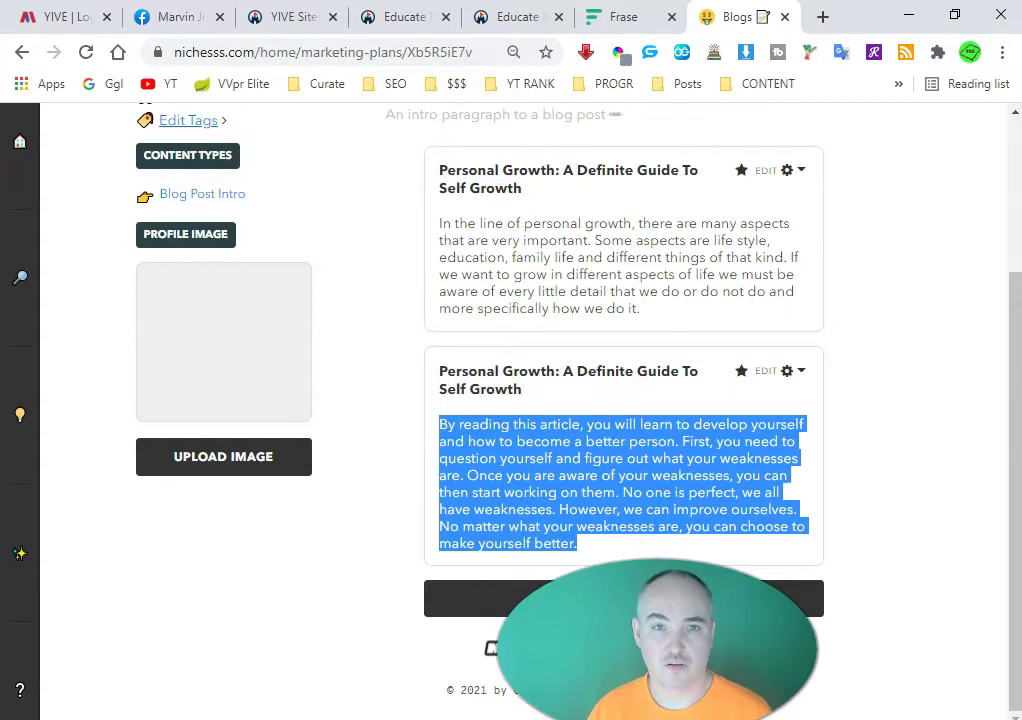
pyautogui.click(634, 14)
pyautogui.click(110, 305)
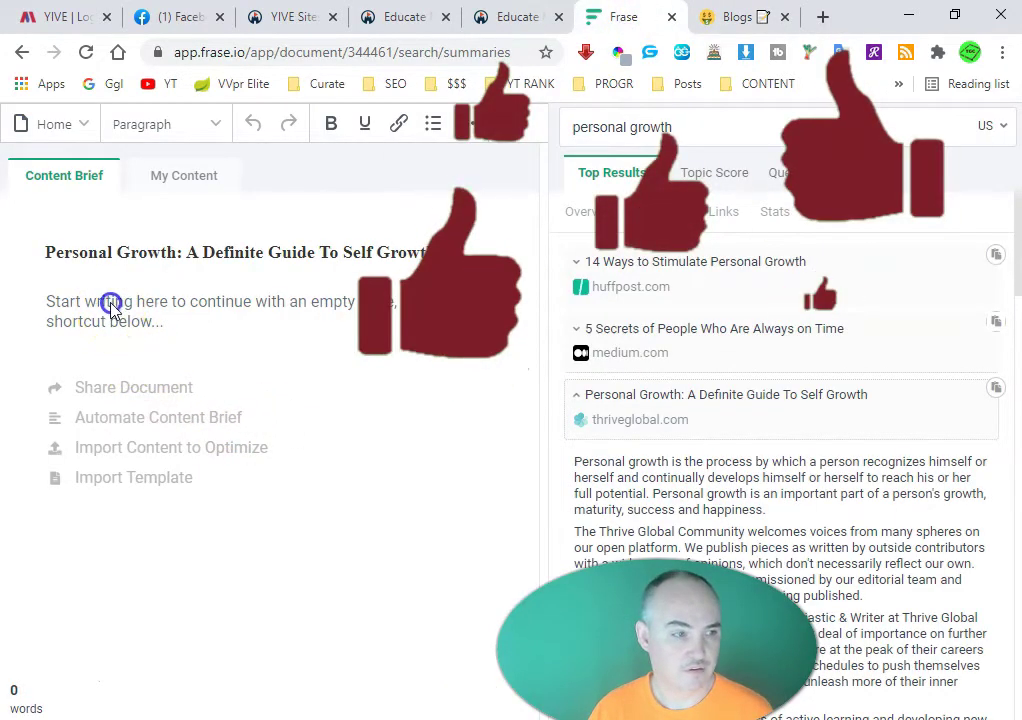
pyautogui.hotkey('ctrl', 'v')
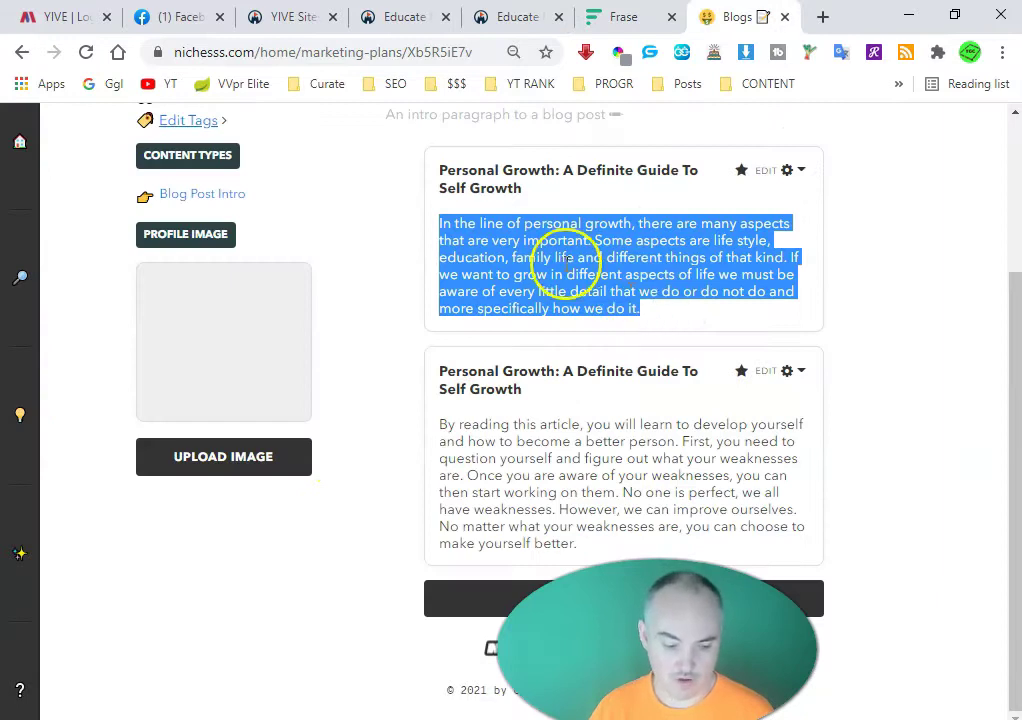
pyautogui.click(645, 18)
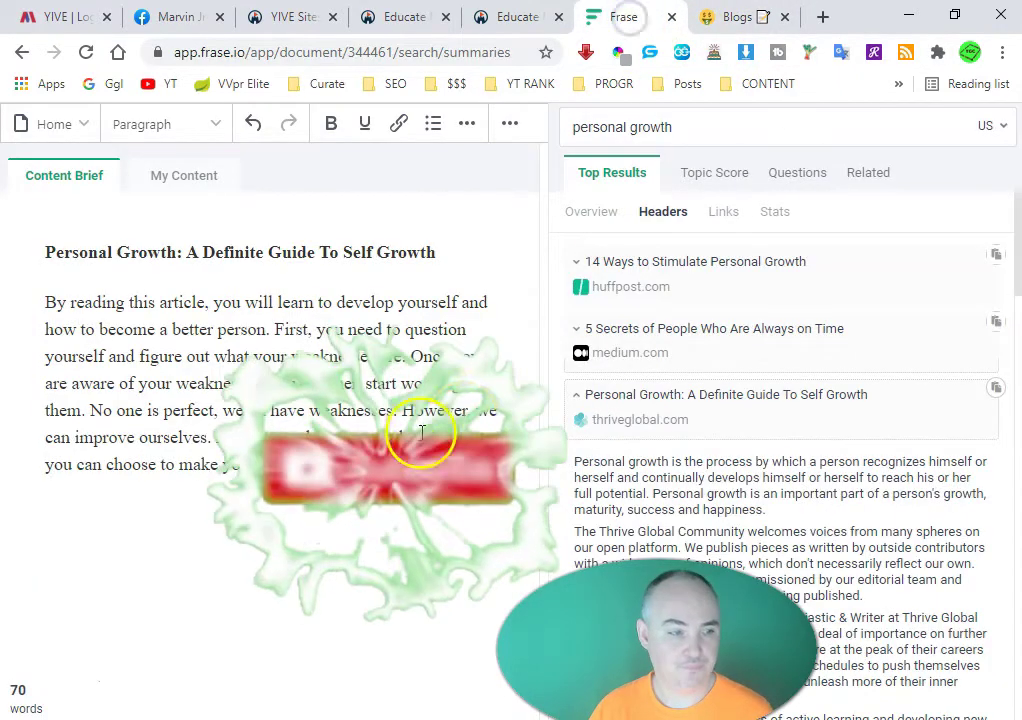
pyautogui.hotkey('ctrl', 'v')
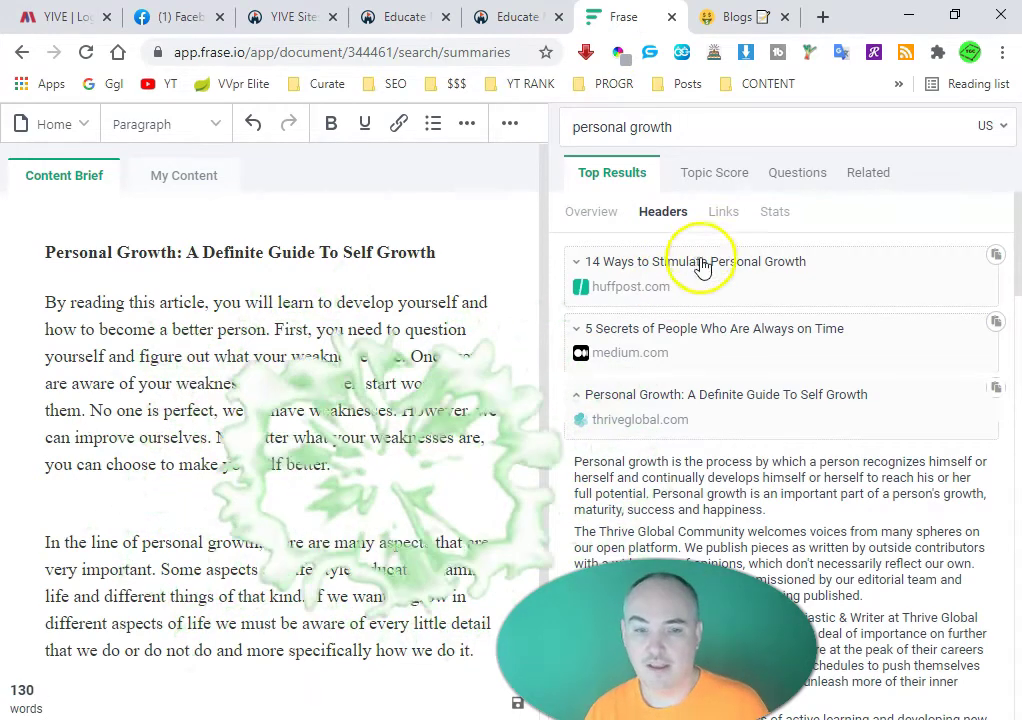
pyautogui.scroll(-8, 703, 268)
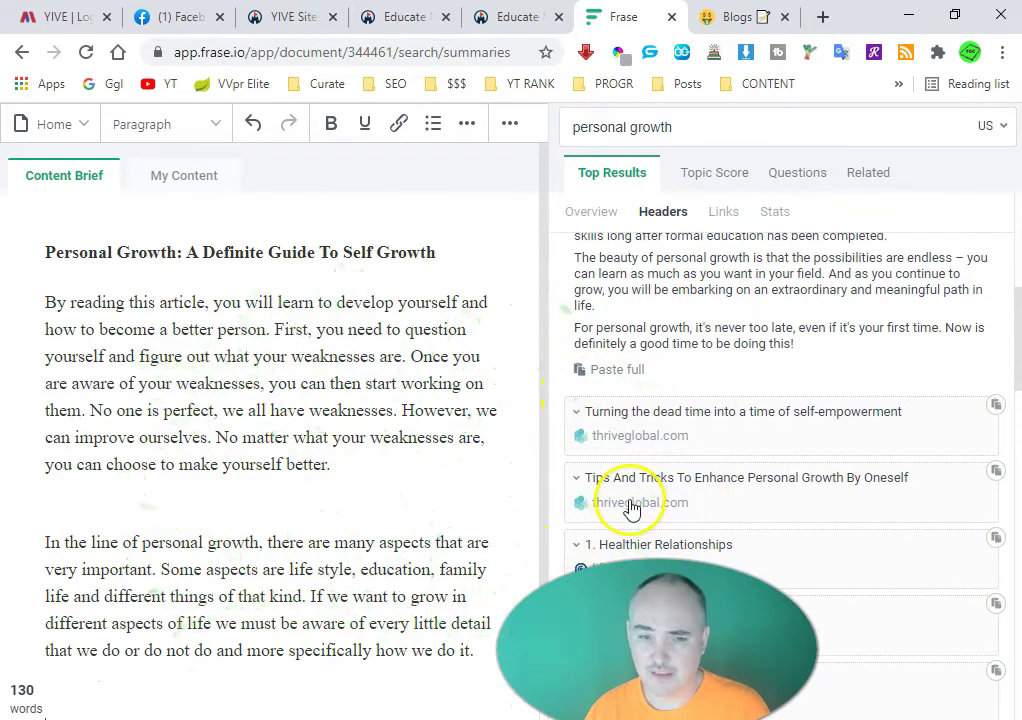
pyautogui.hotkey('ctrl', 'Tab')
pyautogui.scroll(-1, 630, 445)
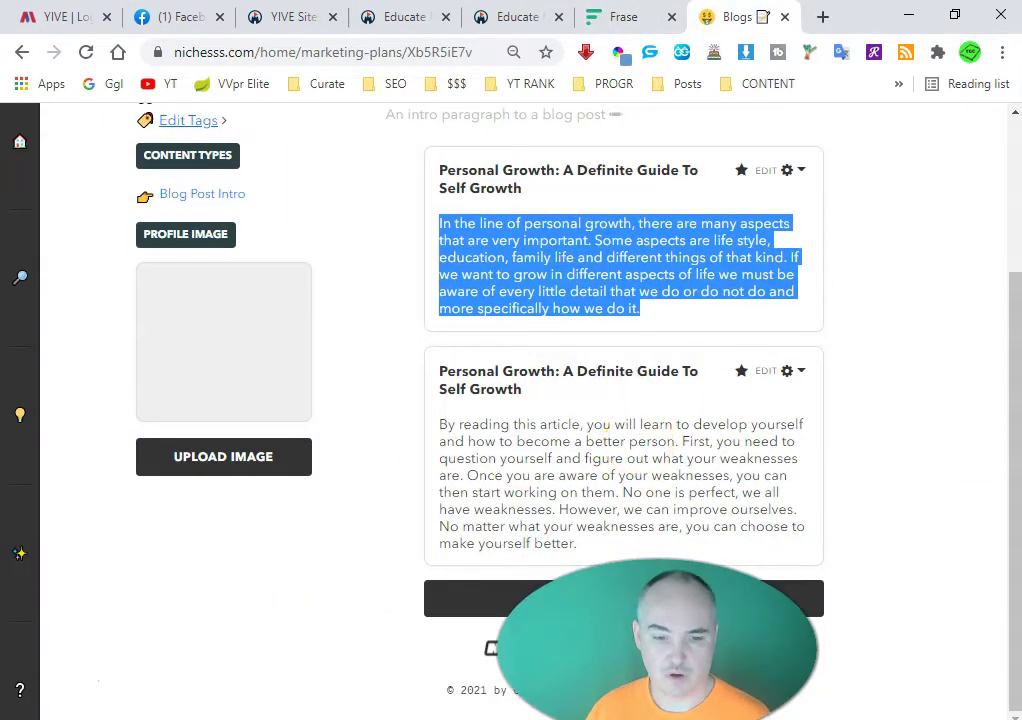
# Add more copy to the plan using the Blog Post Intro copy type
pyautogui.click(460, 598)
pyautogui.click(422, 342)
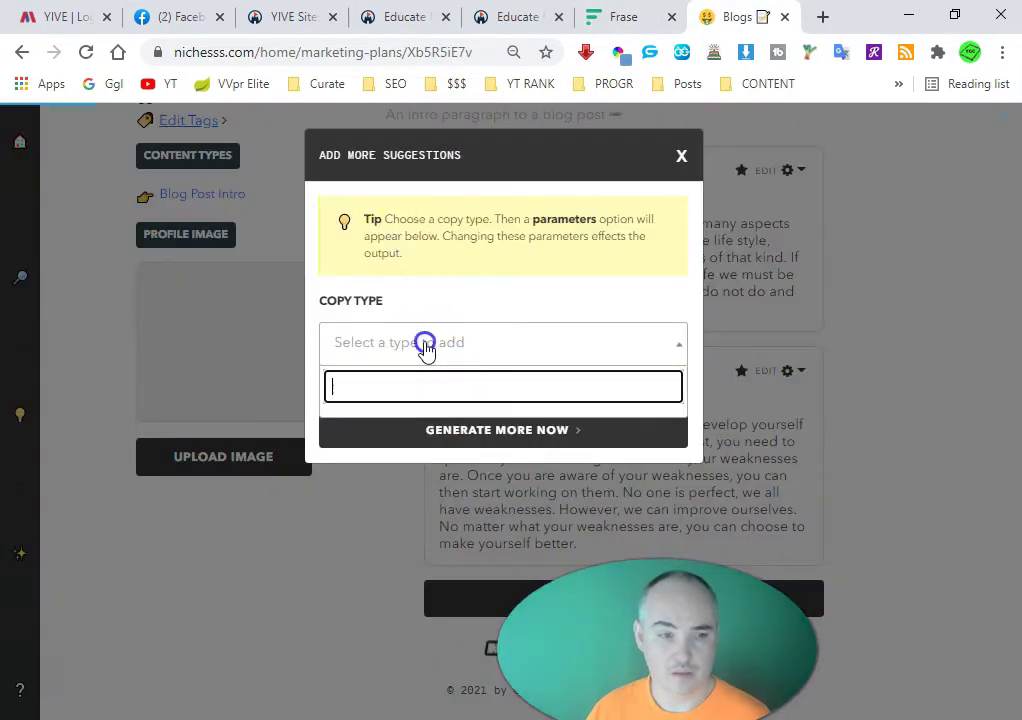
pyautogui.scroll(-1, 463, 467)
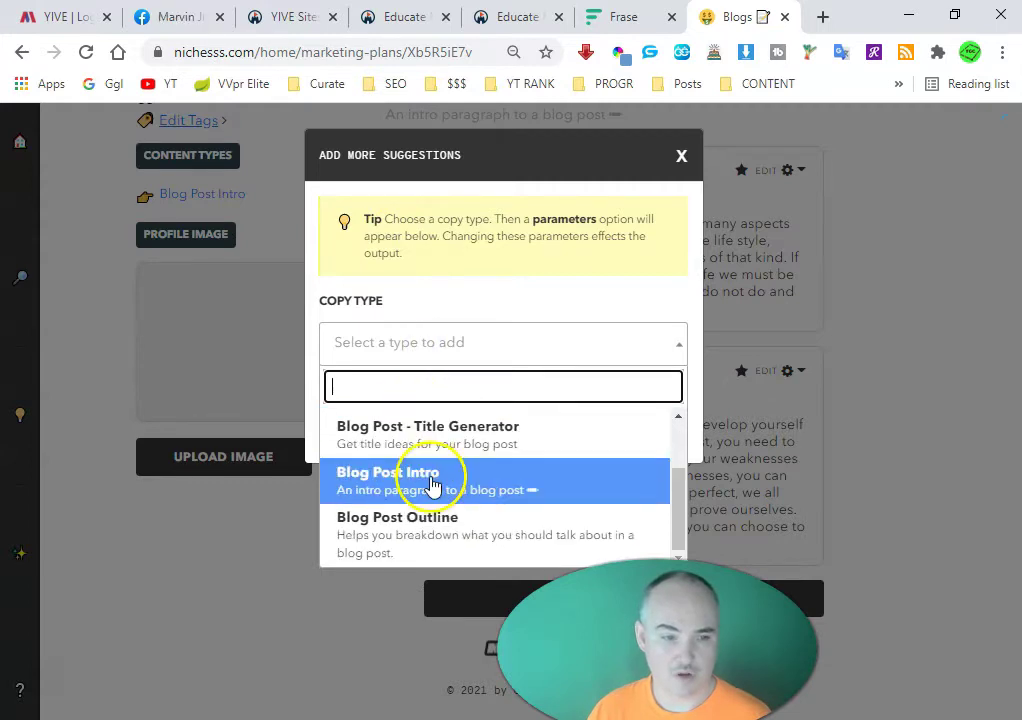
pyautogui.click(433, 486)
pyautogui.scroll(-2, 546, 392)
# Generate intros about 'Tips And Tricks To Enhance Personal Growth For Yourself'
pyautogui.moveTo(648, 448); pyautogui.dragTo(224, 440)
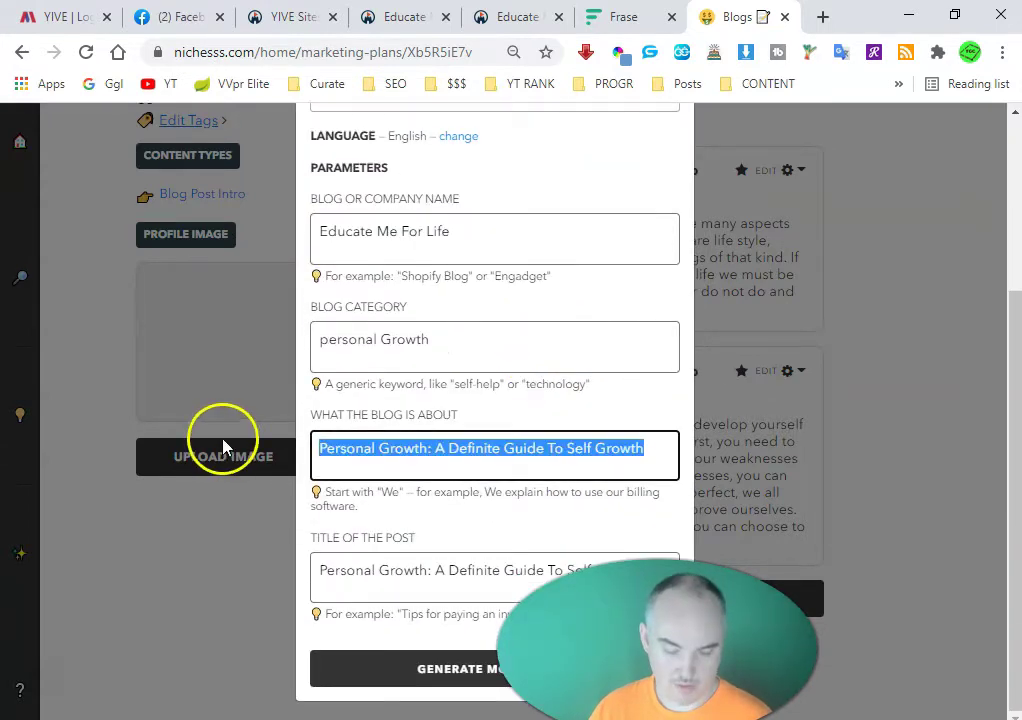
pyautogui.hotkey('ctrl', 'v')
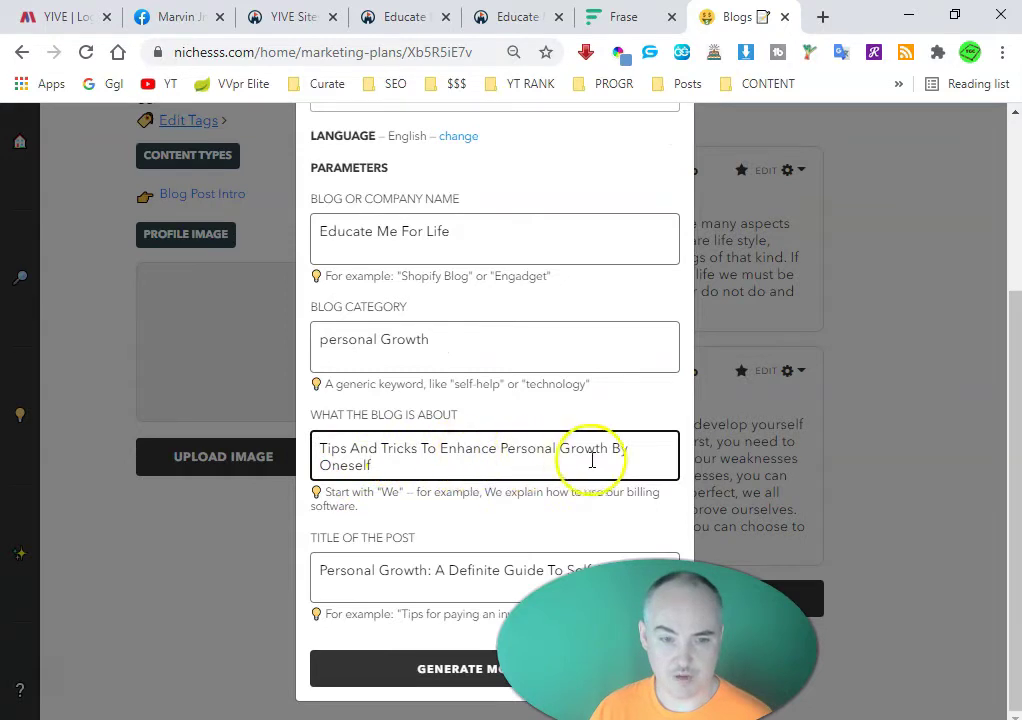
pyautogui.hotkey('ctrl', 'a')
pyautogui.hotkey('ctrl', 'v')
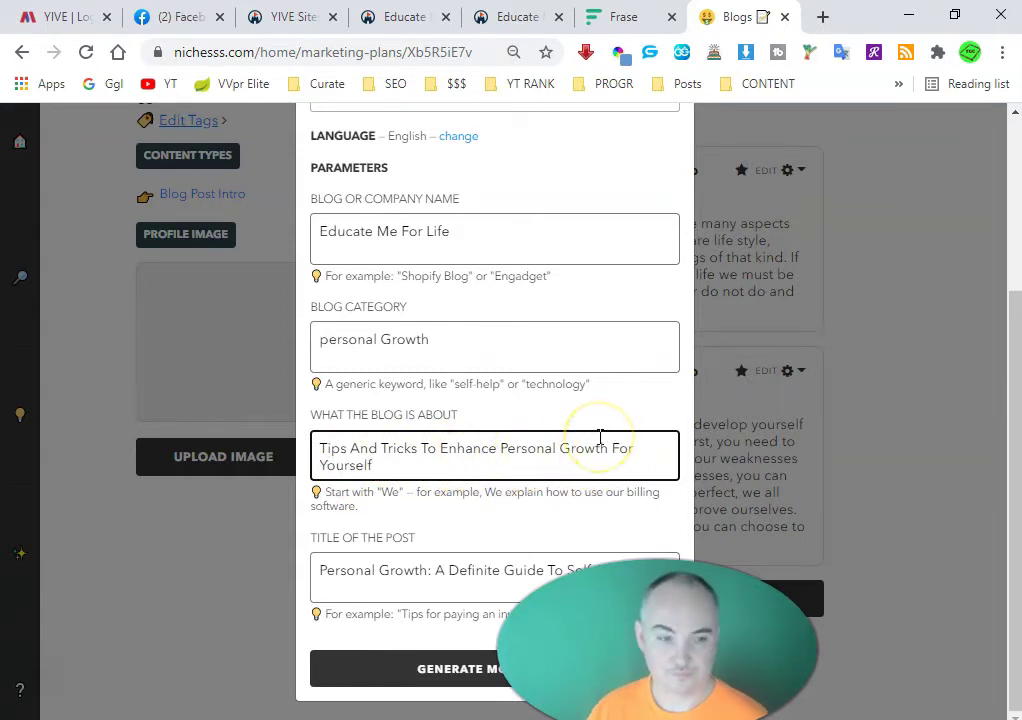
pyautogui.moveTo(423, 466); pyautogui.dragTo(224, 401)
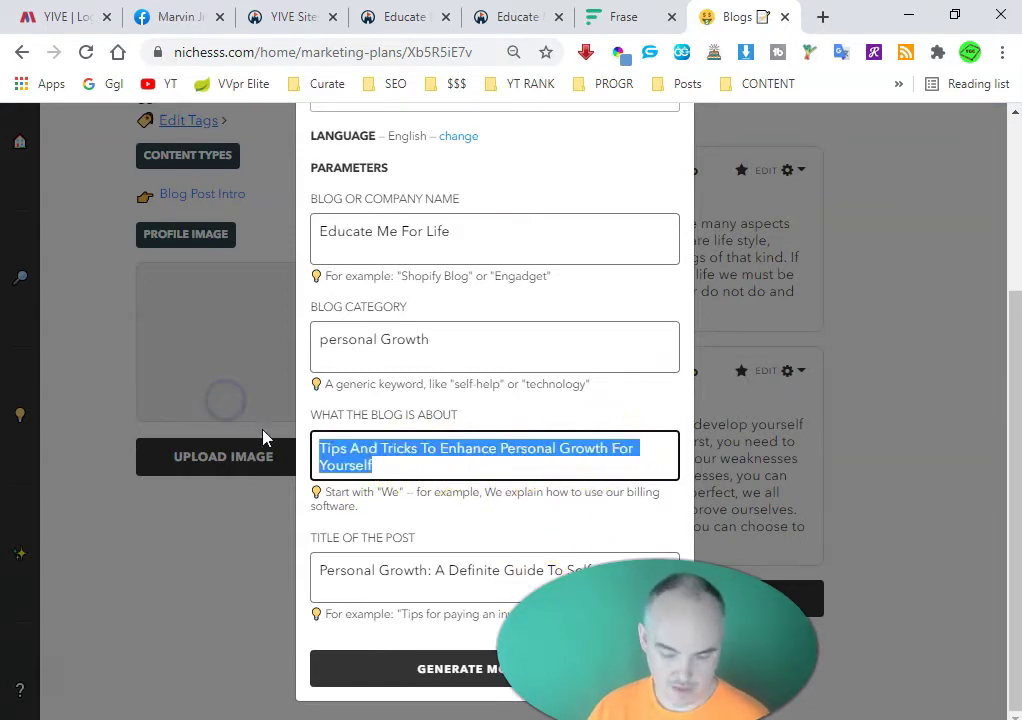
pyautogui.moveTo(645, 566); pyautogui.dragTo(313, 570)
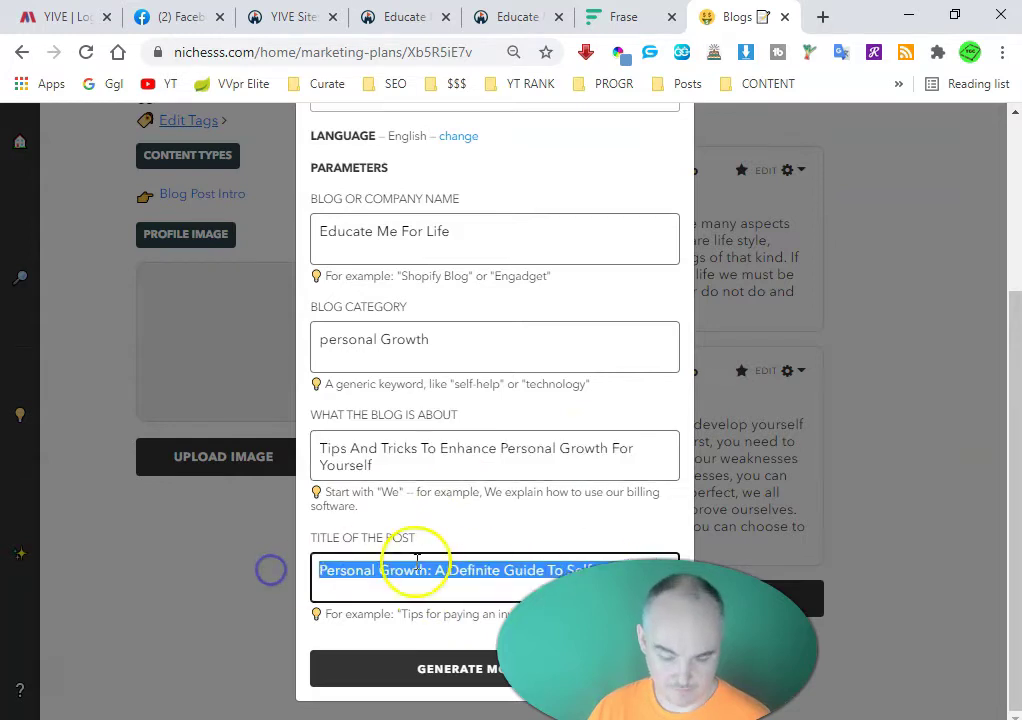
pyautogui.press('Return')
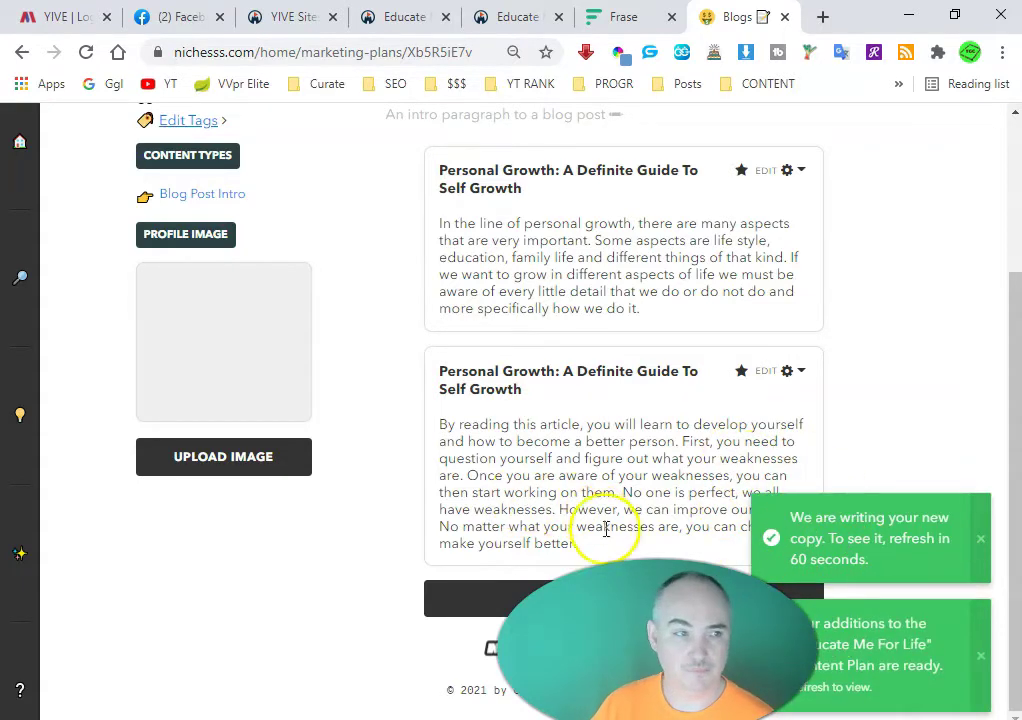
# Add the Tips And Tricks heading below the last paragraph of the Frase draft
pyautogui.scroll(-3, 650, 440)
pyautogui.moveTo(623, 345); pyautogui.dragTo(528, 328)
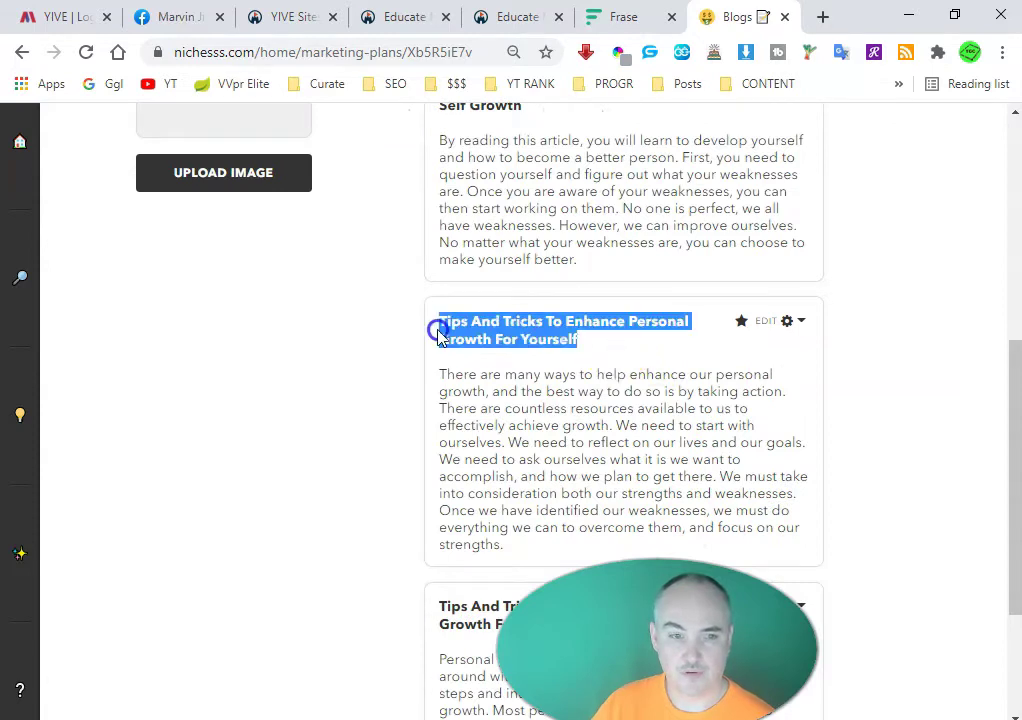
pyautogui.click(610, 17)
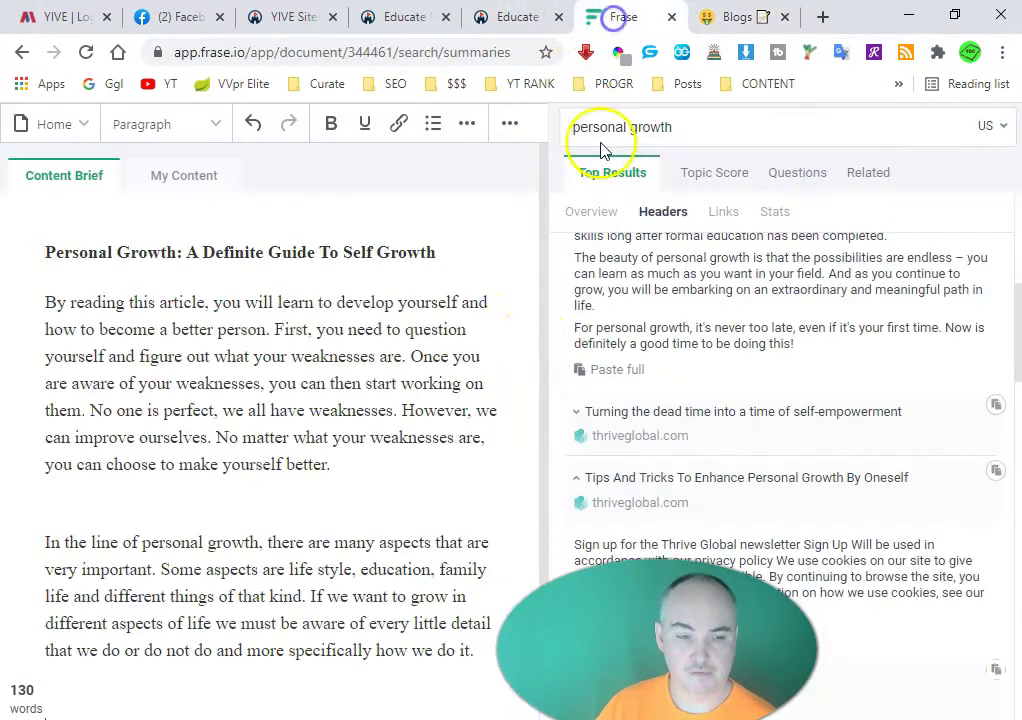
pyautogui.scroll(-2, 516, 325)
pyautogui.click(118, 569)
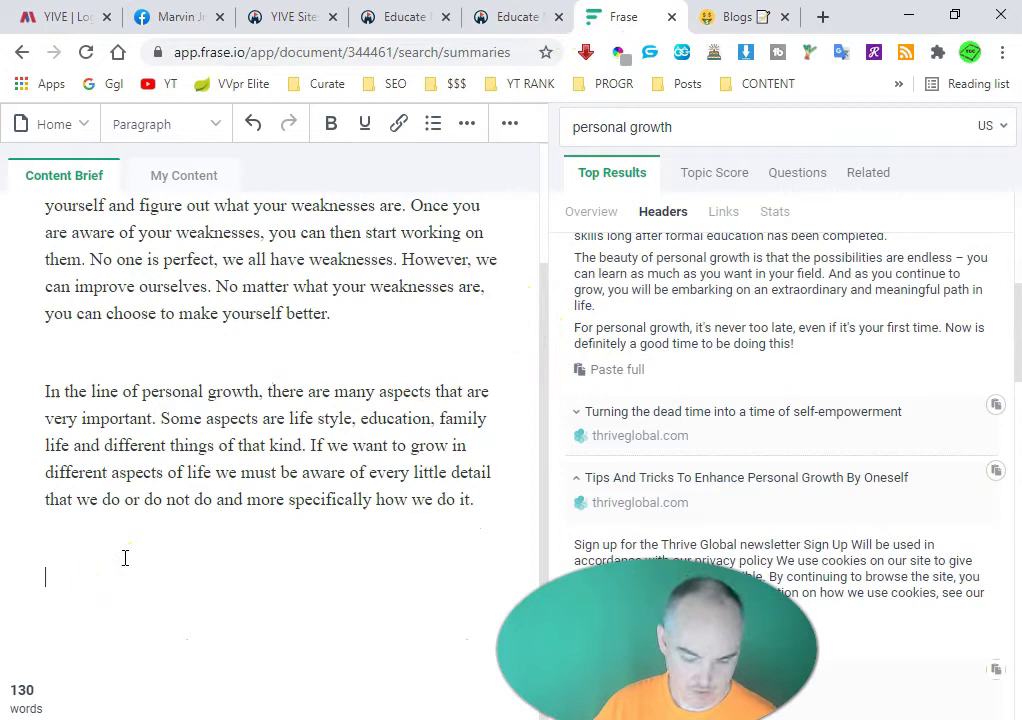
pyautogui.hotkey('ctrl', 'v')
pyautogui.hotkey('ctrl', 'Tab')
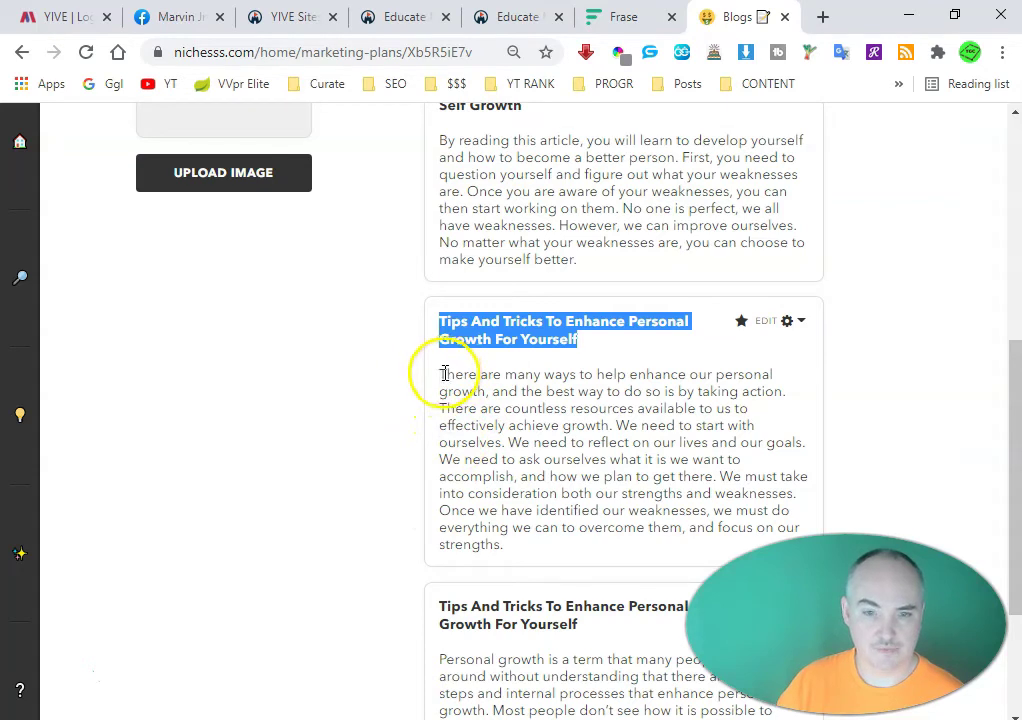
# Paste the 'Personal growth is a term' intro under the heading
pyautogui.moveTo(446, 374); pyautogui.dragTo(458, 386)
pyautogui.scroll(-3, 530, 512)
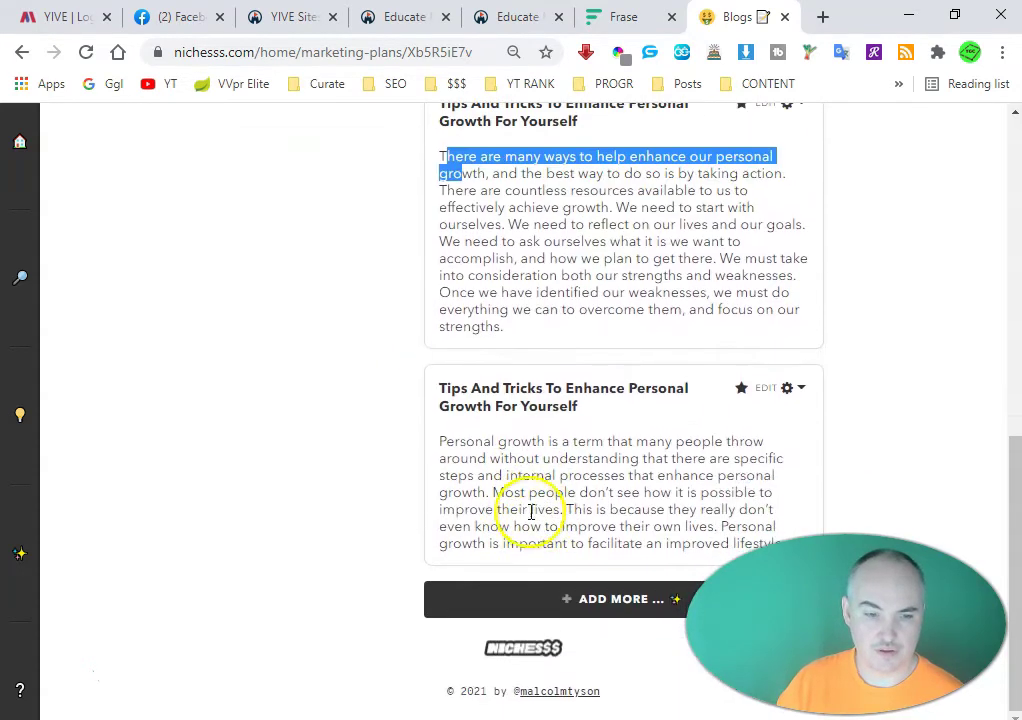
pyautogui.moveTo(442, 440); pyautogui.dragTo(705, 543)
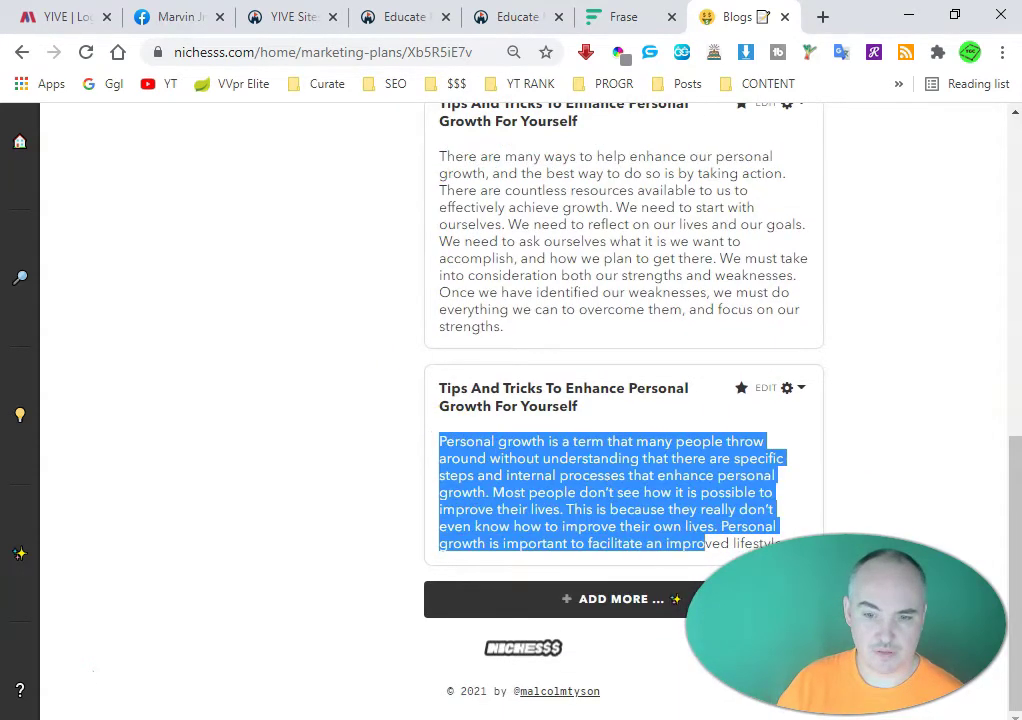
pyautogui.click(630, 17)
pyautogui.hotkey('ctrl', 'v')
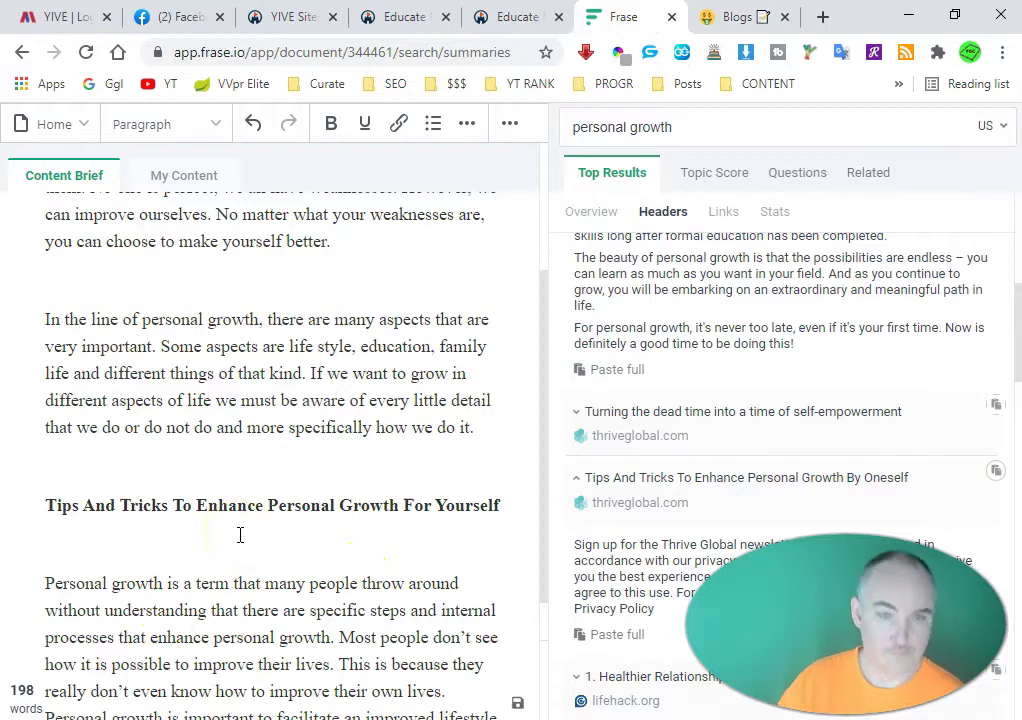
# Paste the 'There are many ways' intro into the draft
pyautogui.click(740, 16)
pyautogui.scroll(1, 634, 250)
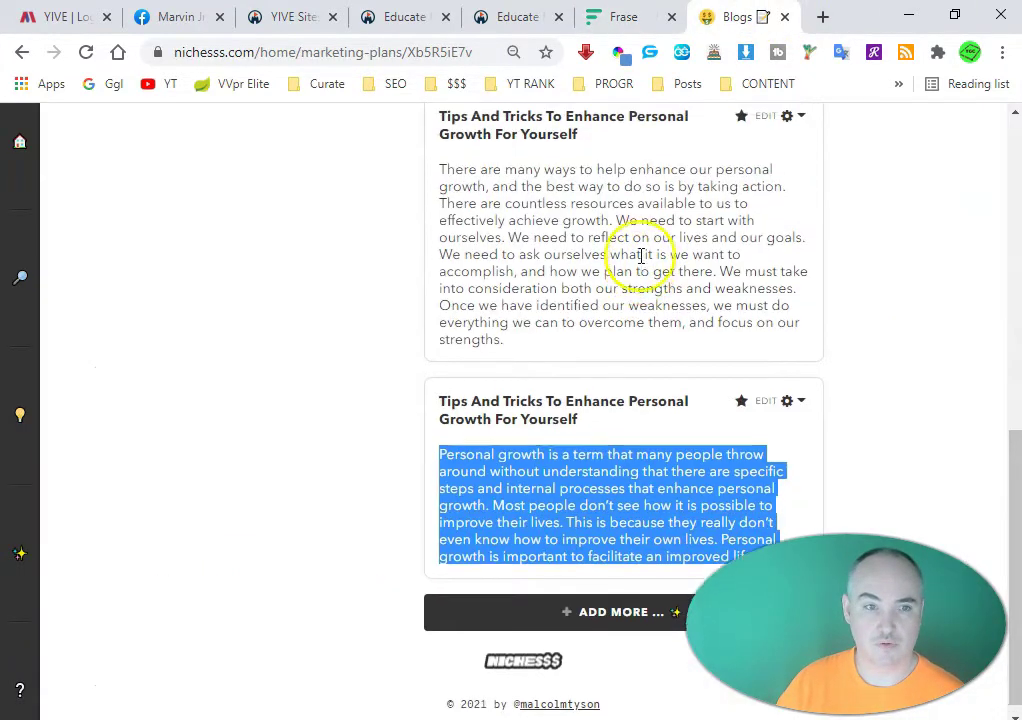
pyautogui.moveTo(441, 252); pyautogui.dragTo(592, 424)
pyautogui.hotkey('ctrl', 'c')
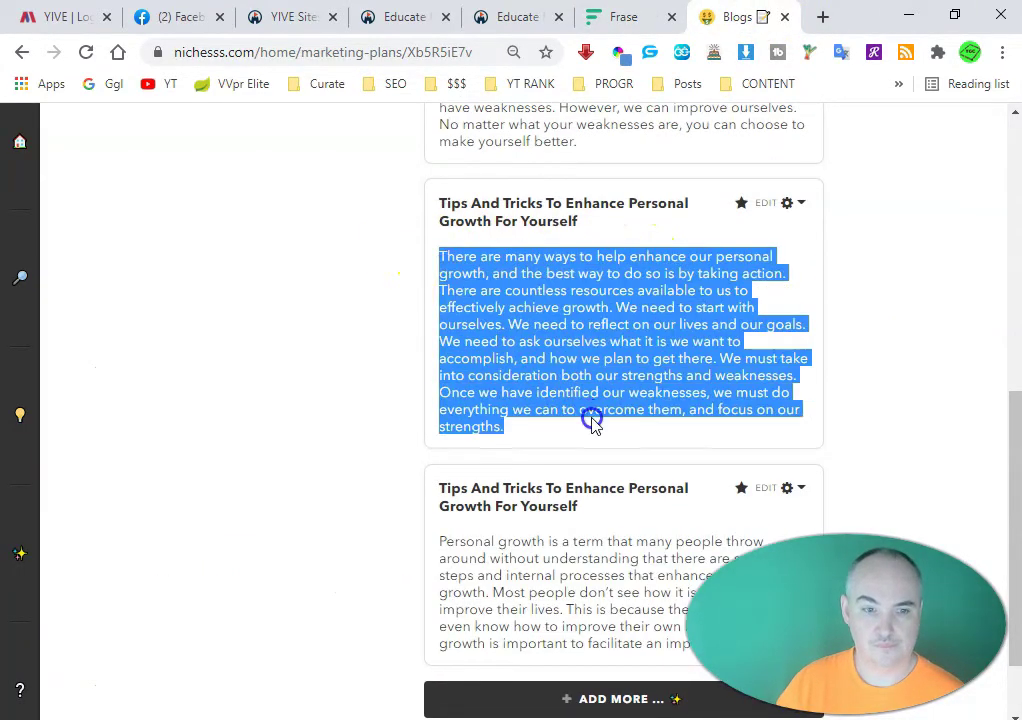
pyautogui.click(630, 17)
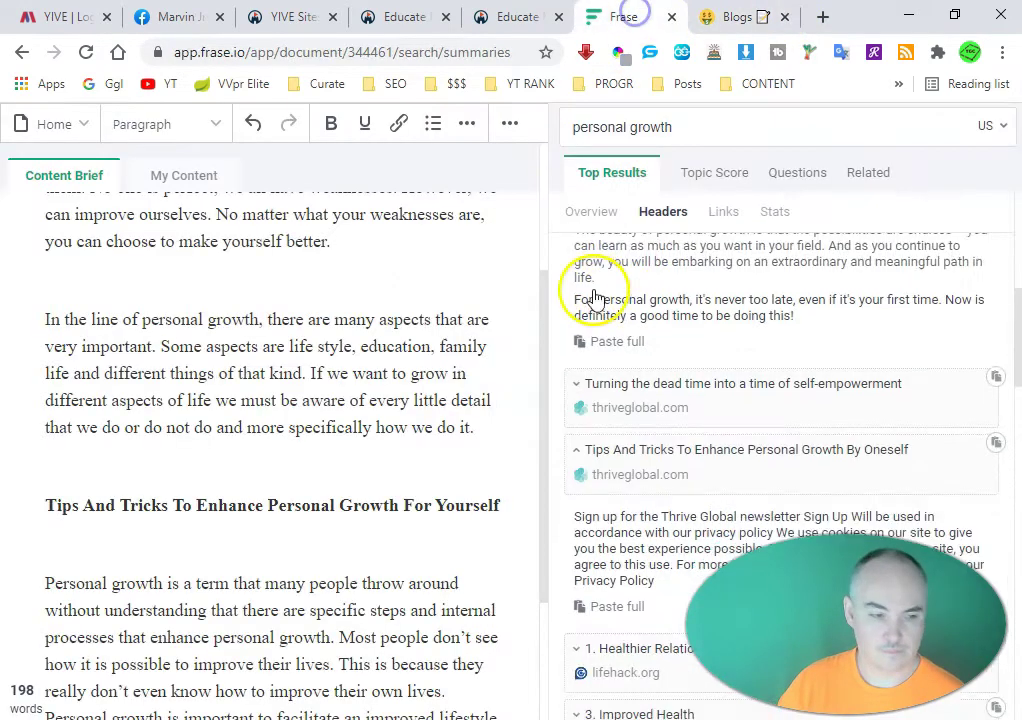
pyautogui.scroll(-3, 598, 290)
pyautogui.scroll(-4, 338, 406)
pyautogui.hotkey('ctrl', 'v')
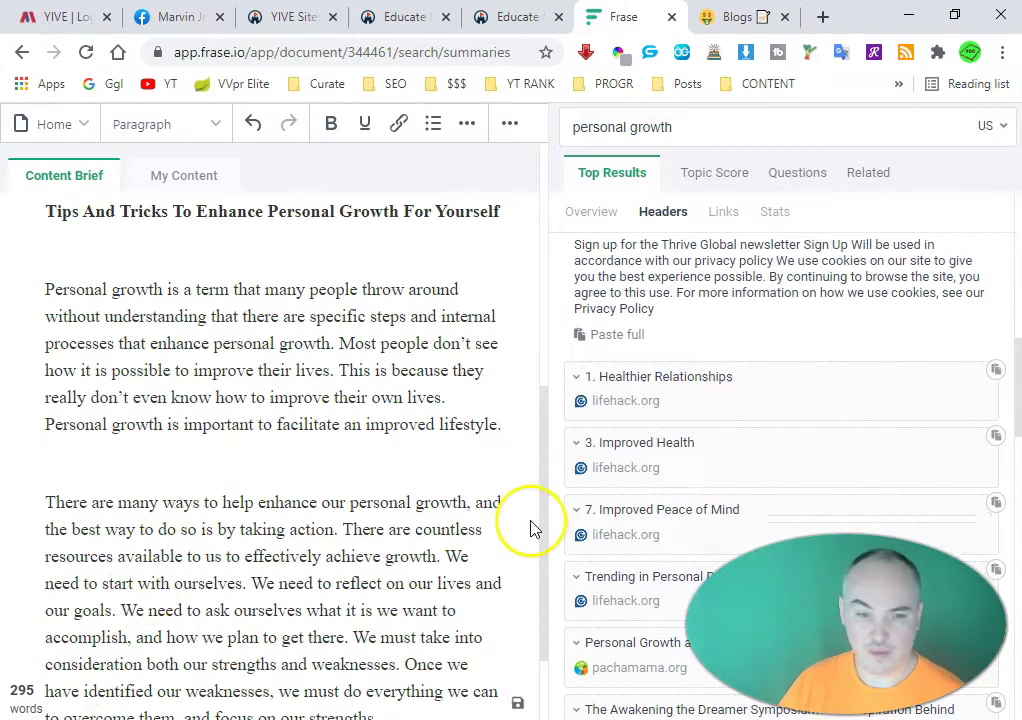
pyautogui.scroll(-2, 659, 424)
# Copy the '5 Stages Of Personal Growth' header and add more Blog Post Intro copy
pyautogui.scroll(-4, 793, 333)
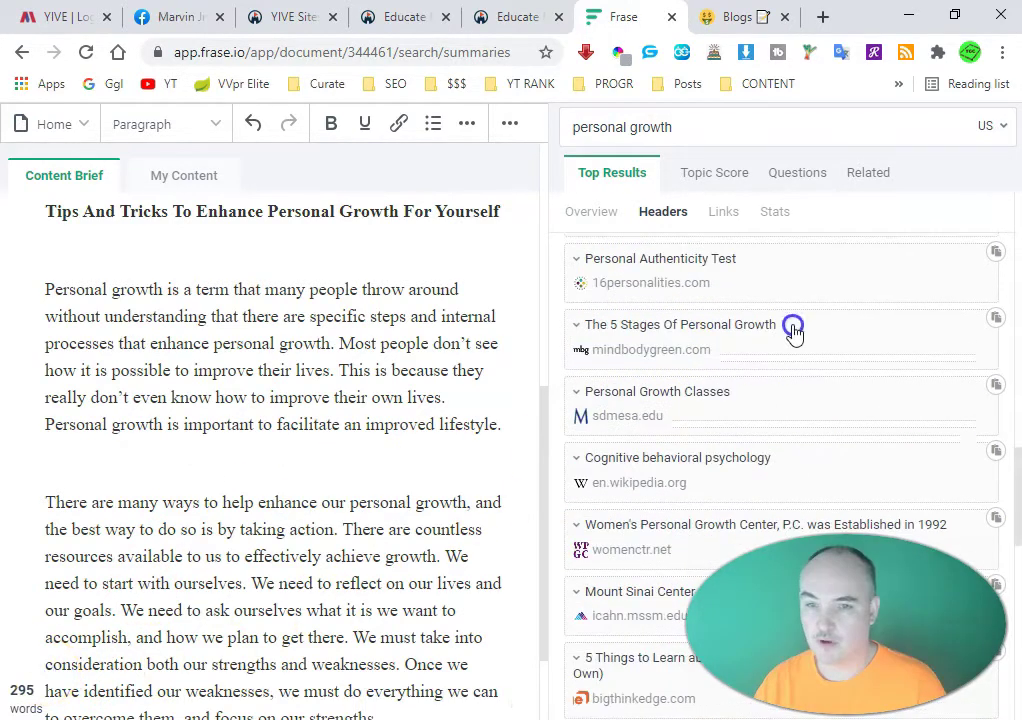
pyautogui.moveTo(687, 333); pyautogui.dragTo(622, 338)
pyautogui.hotkey('ctrl', 'c')
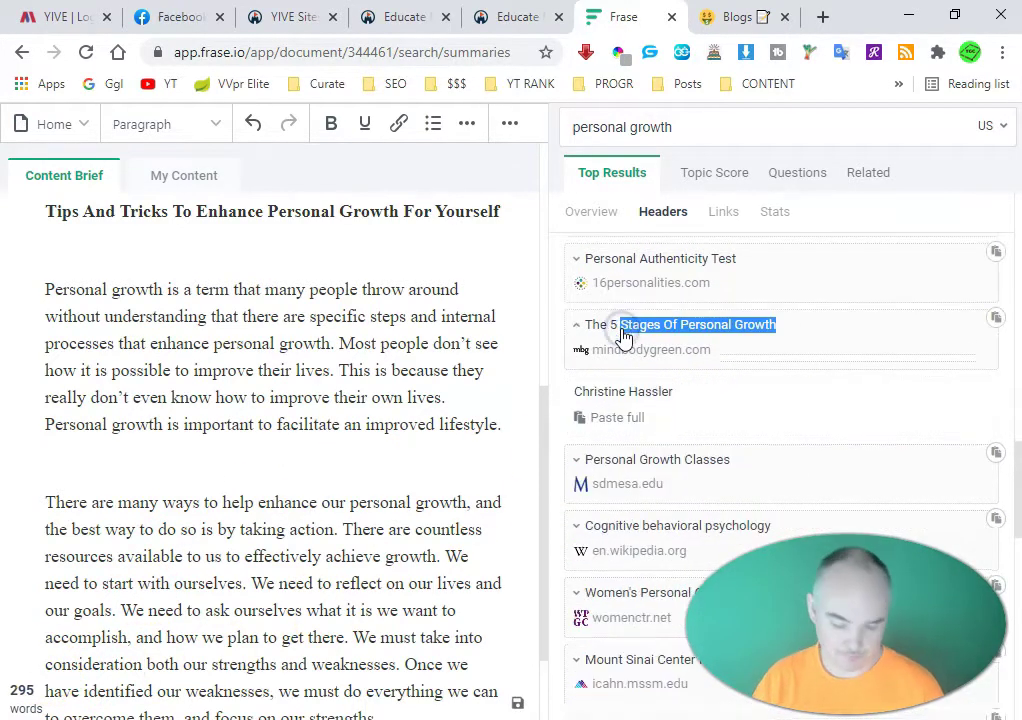
pyautogui.click(730, 17)
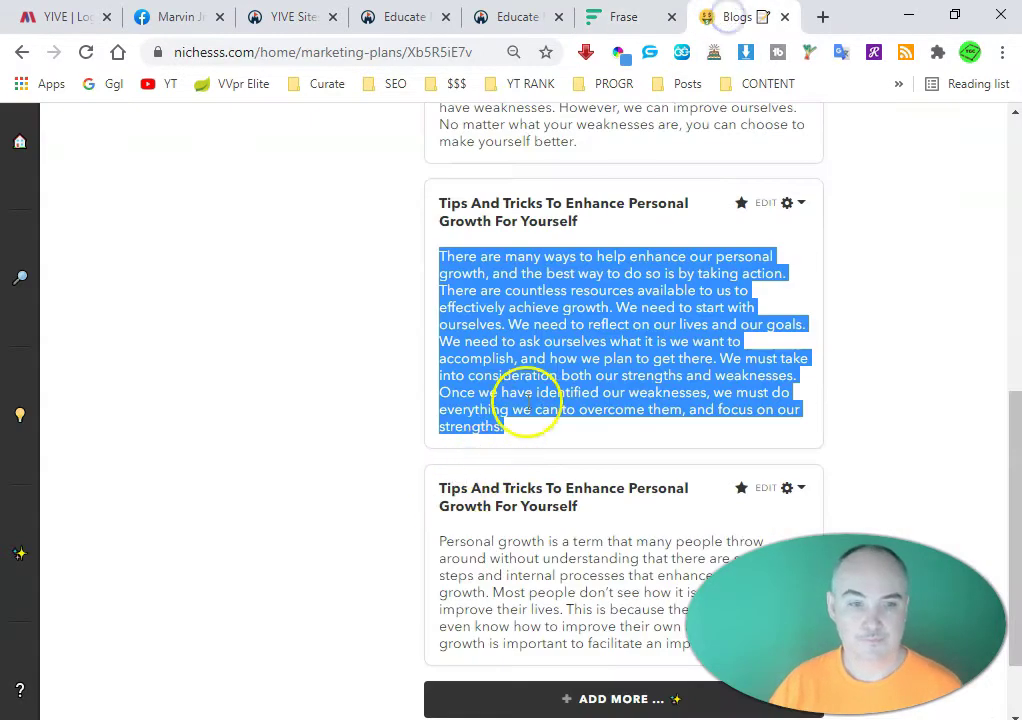
pyautogui.scroll(-1, 555, 380)
pyautogui.click(630, 604)
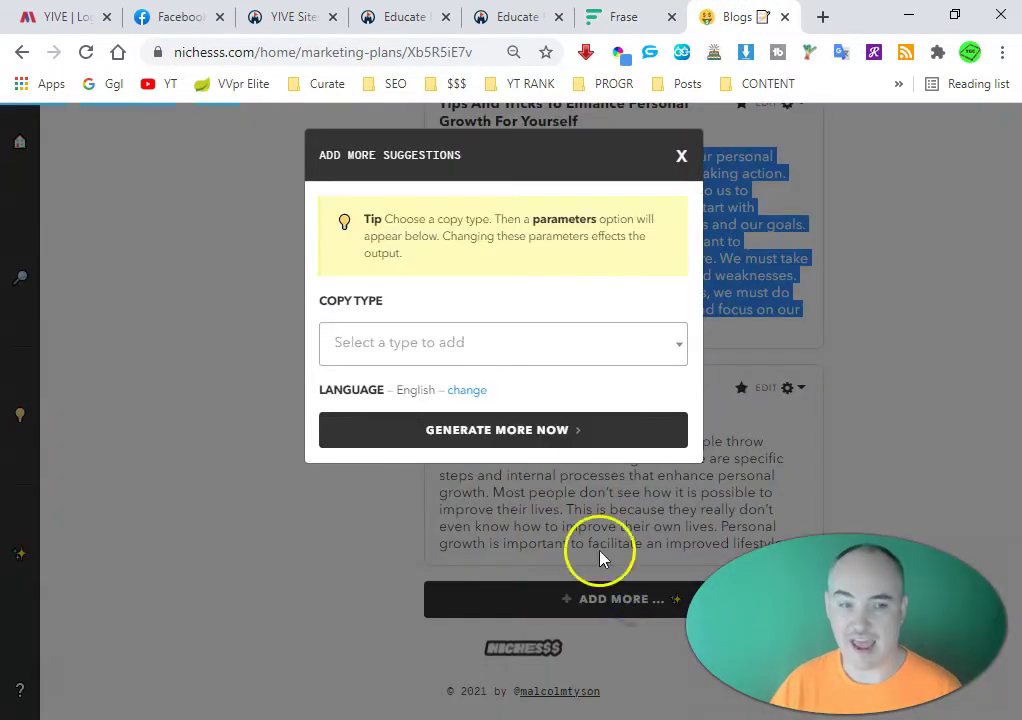
pyautogui.click(436, 346)
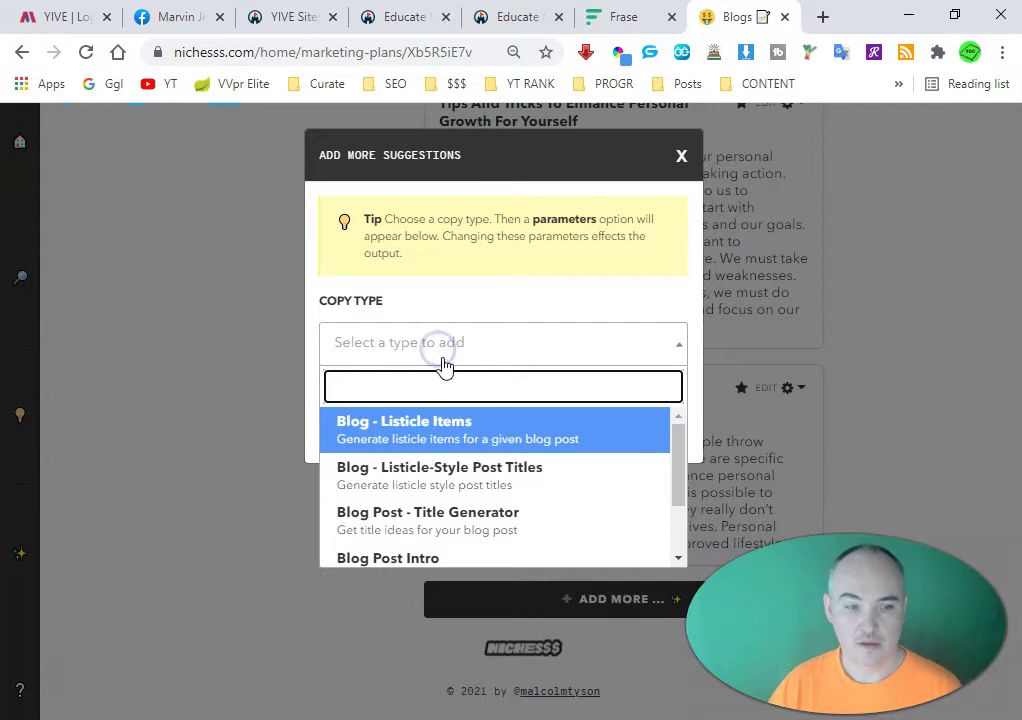
pyautogui.scroll(-1, 455, 500)
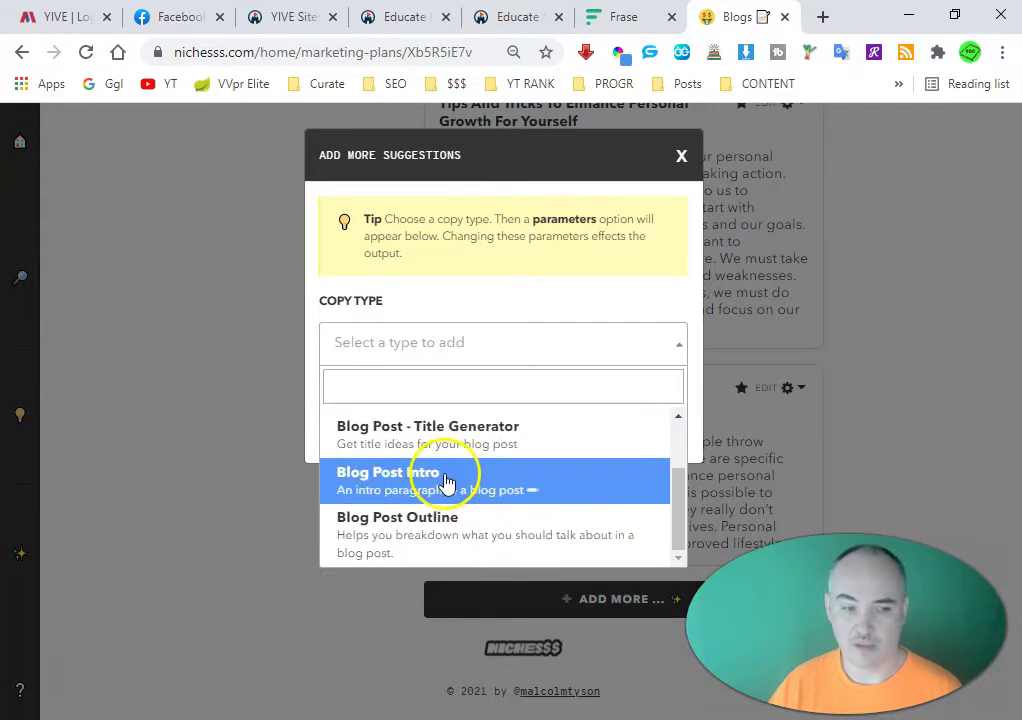
pyautogui.click(457, 481)
# Set topic and post title to 'Stages Of Personal Growth' and generate
pyautogui.scroll(-3, 440, 380)
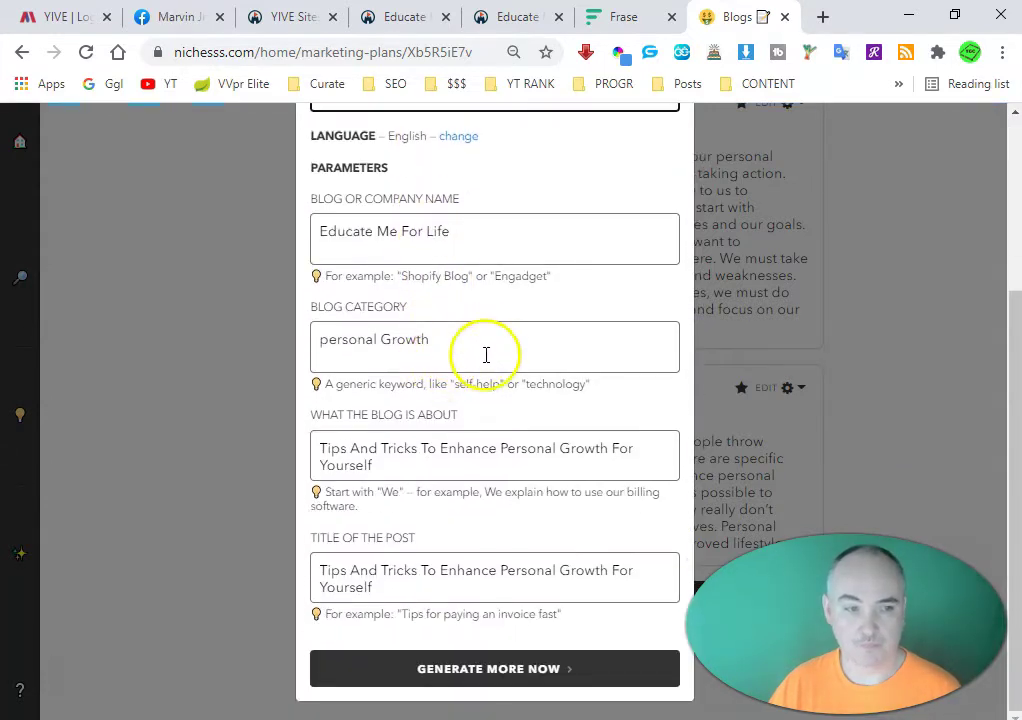
pyautogui.moveTo(429, 465); pyautogui.dragTo(218, 407)
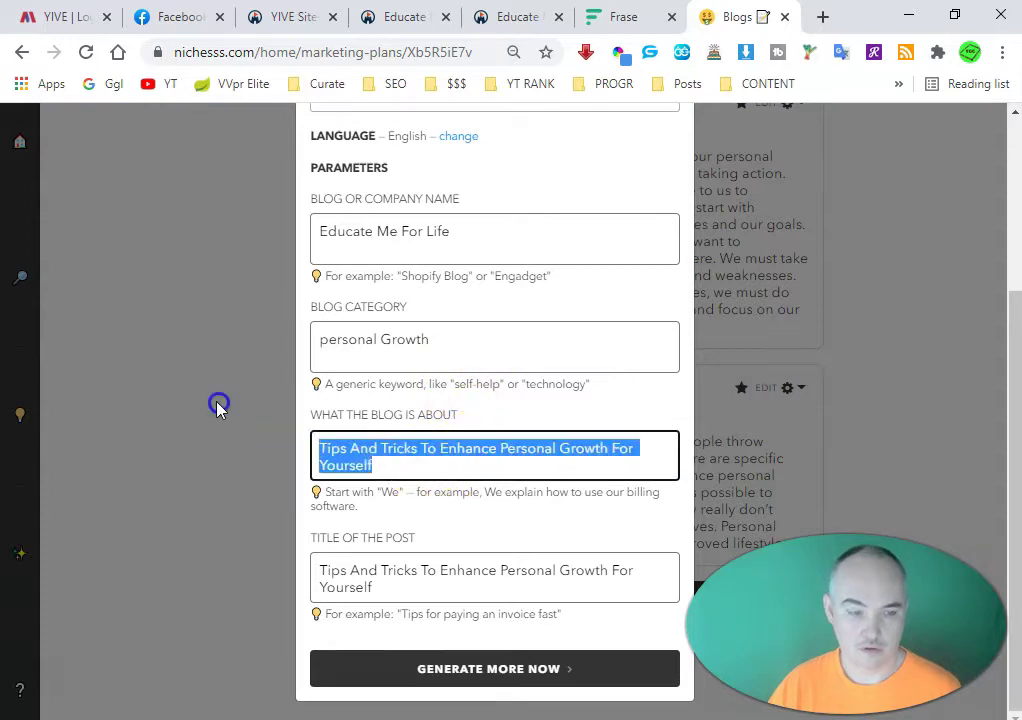
pyautogui.hotkey('ctrl', 'v')
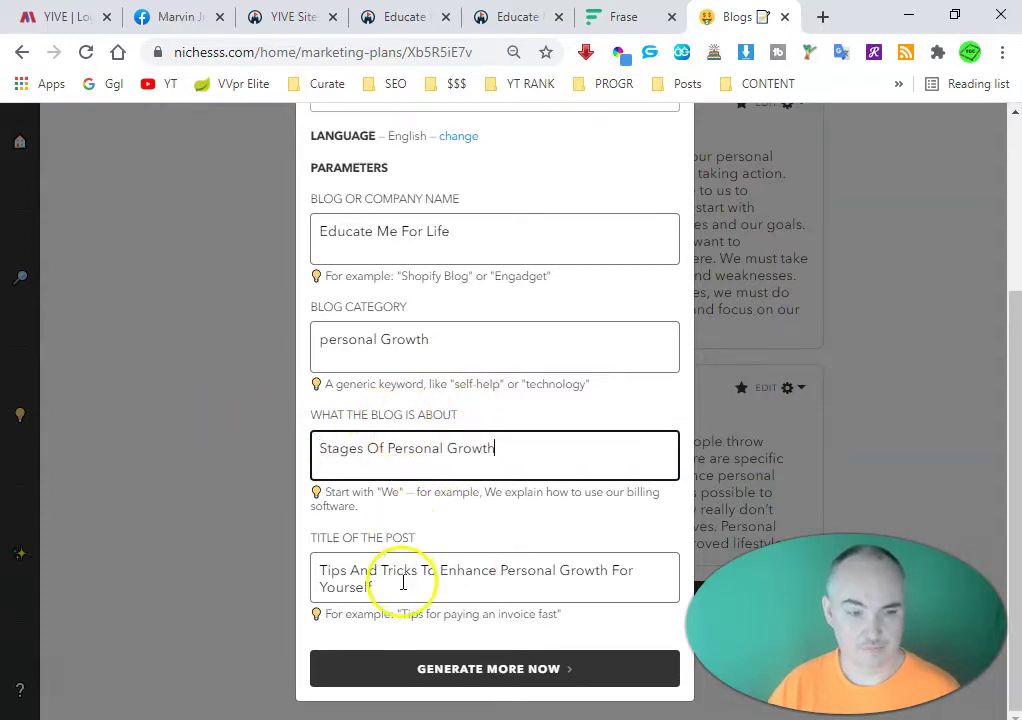
pyautogui.moveTo(403, 583); pyautogui.dragTo(139, 437)
pyautogui.hotkey('ctrl', 'v')
pyautogui.click(453, 676)
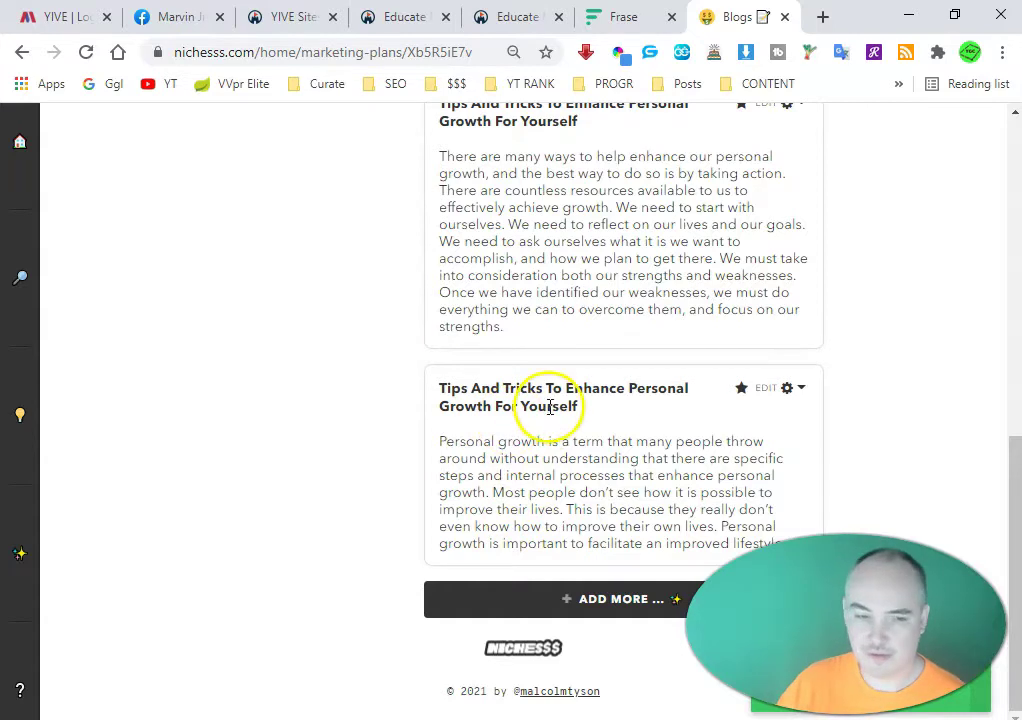
# Paste the openness-to-new-experiences paragraph under the Stages Of Personal Growth heading
pyautogui.scroll(-4, 549, 406)
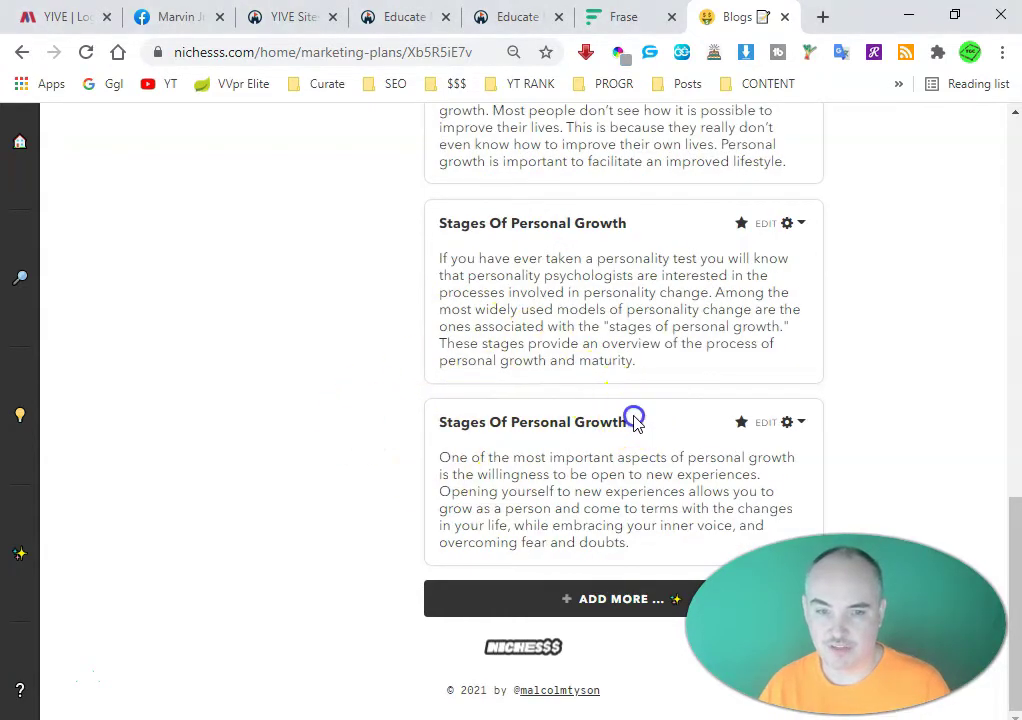
pyautogui.moveTo(634, 420); pyautogui.dragTo(438, 422)
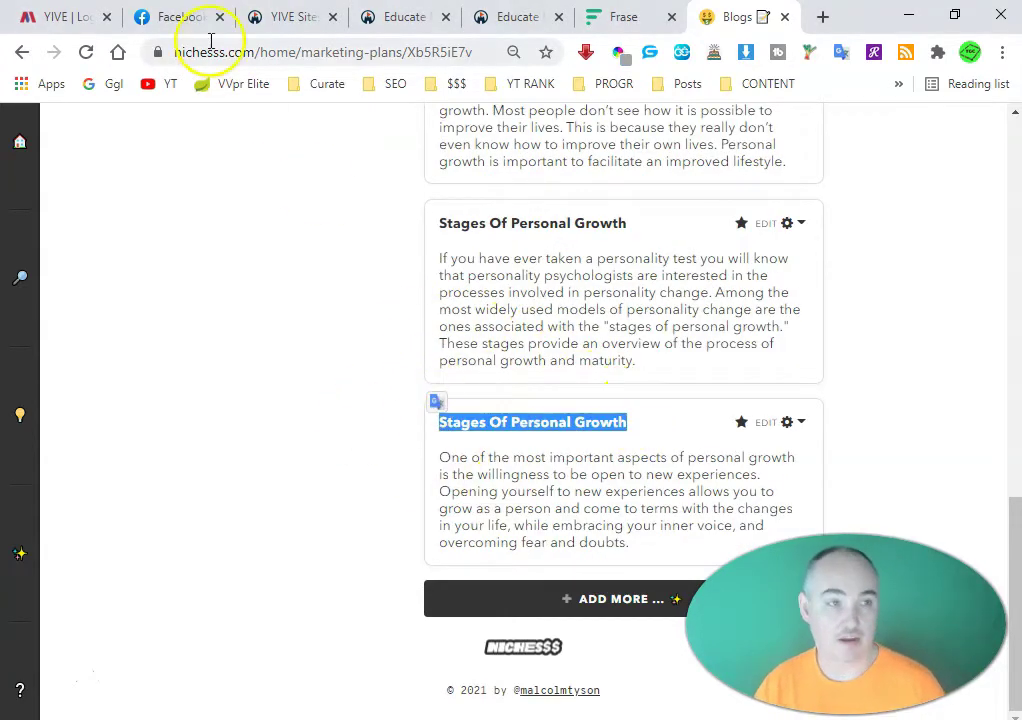
pyautogui.click(623, 17)
pyautogui.press('Return')
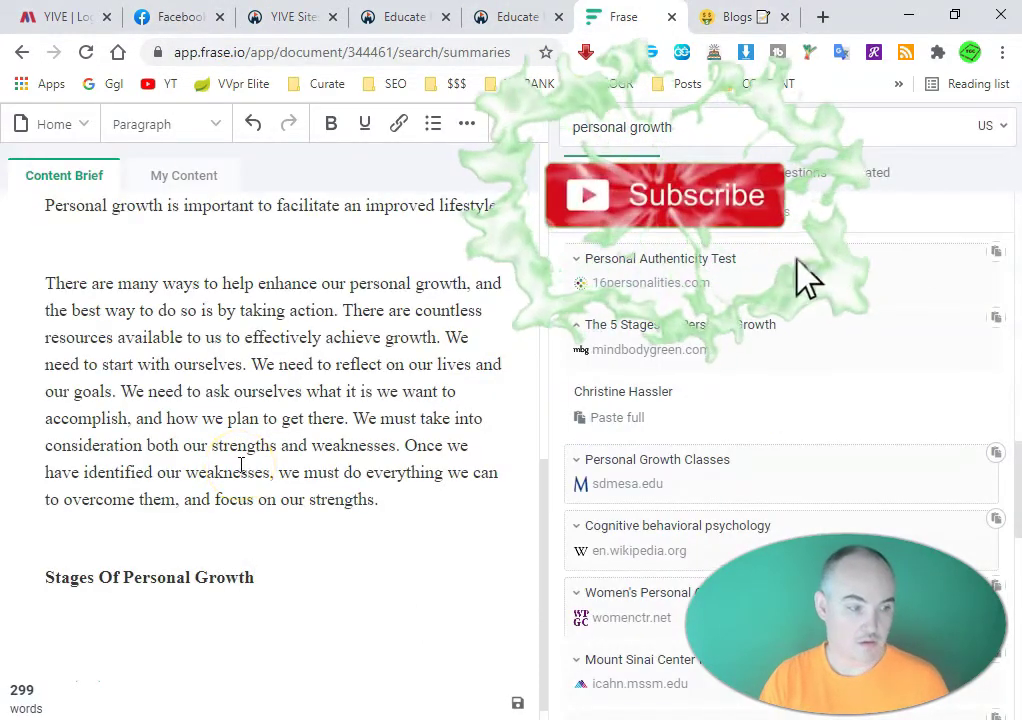
pyautogui.click(737, 17)
pyautogui.moveTo(440, 457); pyautogui.dragTo(657, 548)
pyautogui.hotkey('ctrl', 'c')
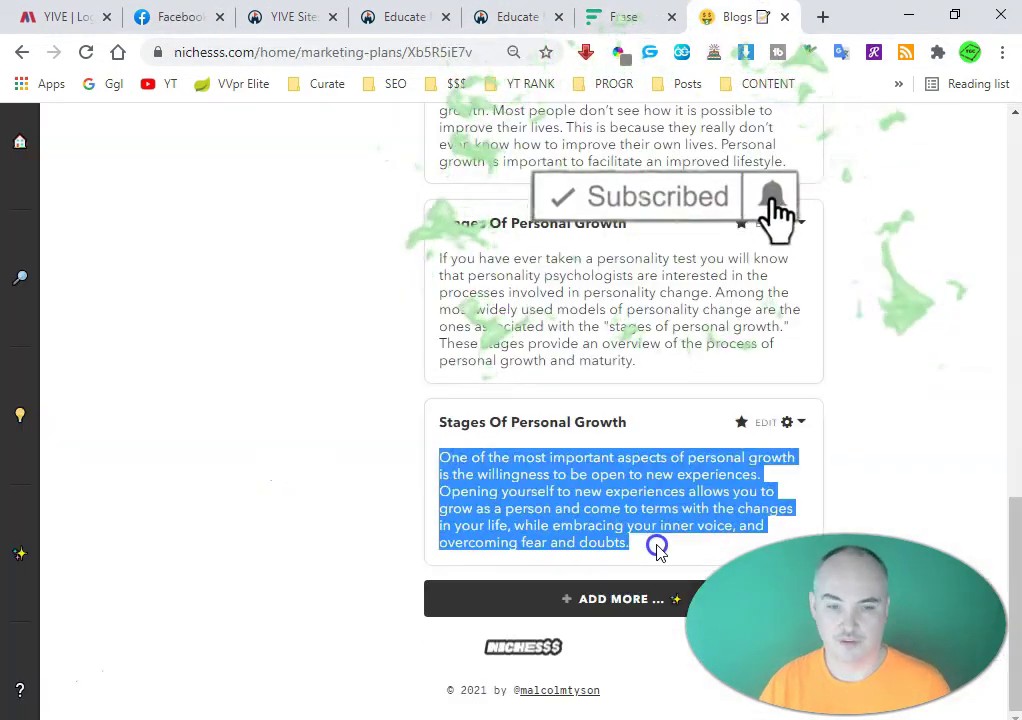
pyautogui.hotkey('ctrl', 'shift', 'Tab')
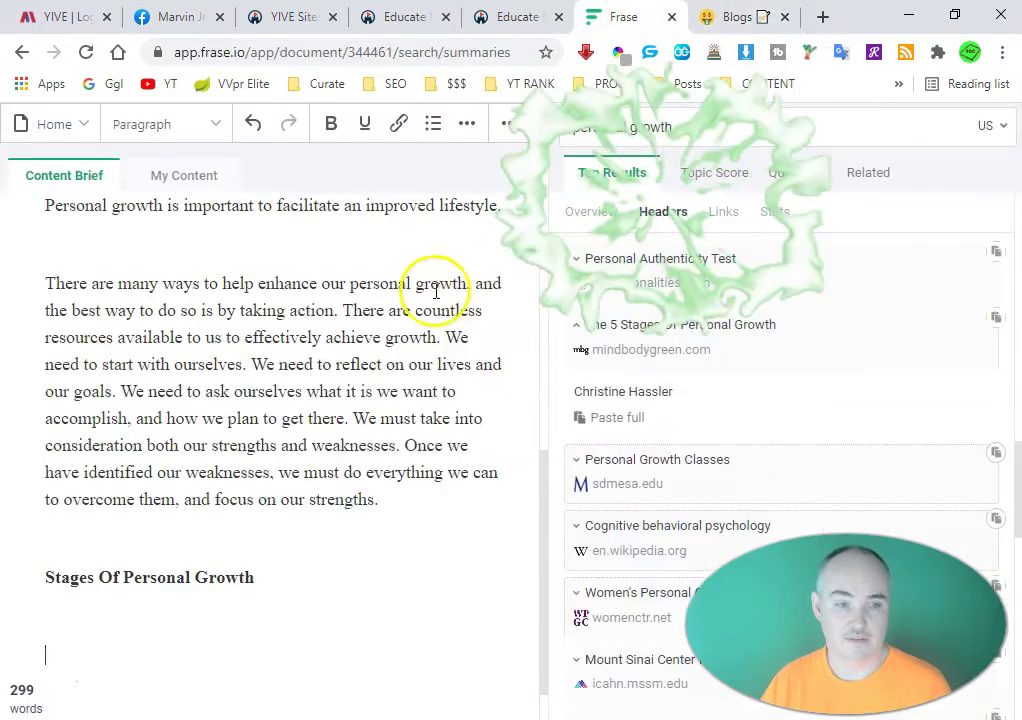
pyautogui.hotkey('ctrl', 'v')
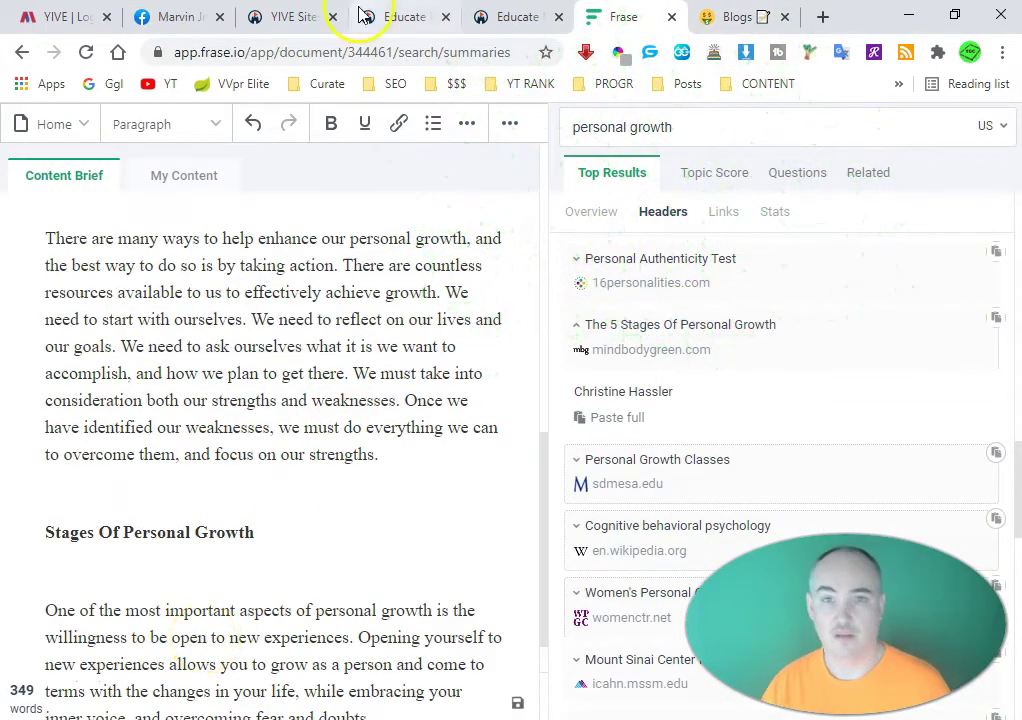
# Add the personality change paragraph after the last paragraph
pyautogui.click(708, 17)
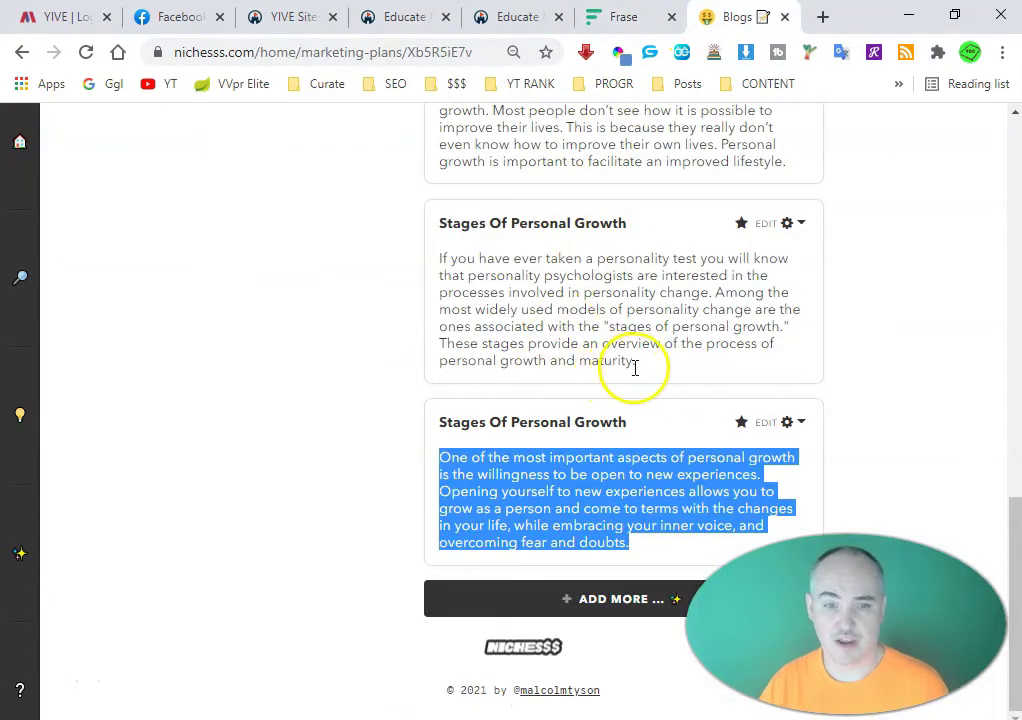
pyautogui.moveTo(636, 362); pyautogui.dragTo(478, 288)
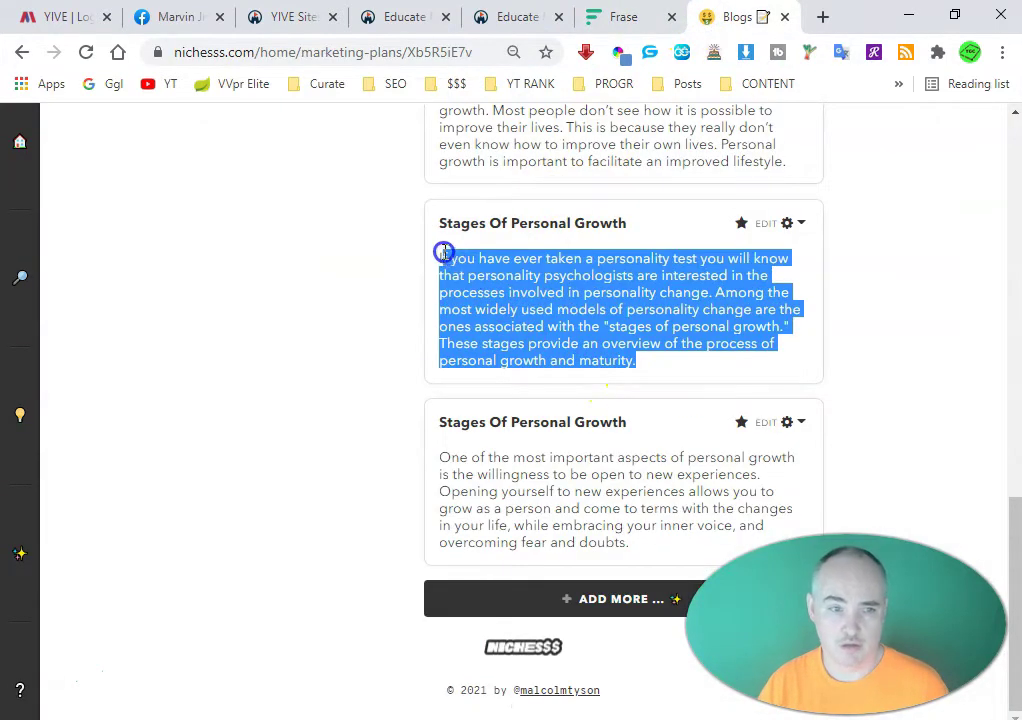
pyautogui.click(623, 17)
pyautogui.scroll(-3, 300, 400)
pyautogui.click(262, 573)
pyautogui.write('If you have ever taken a personality test you will know that personality psychologists are interested in the processes involved in personality change. Among the most widely used models of personality change are the ones associated with the "stages of personal growth." These stages provide an overview of the process of personal growth and maturity.')
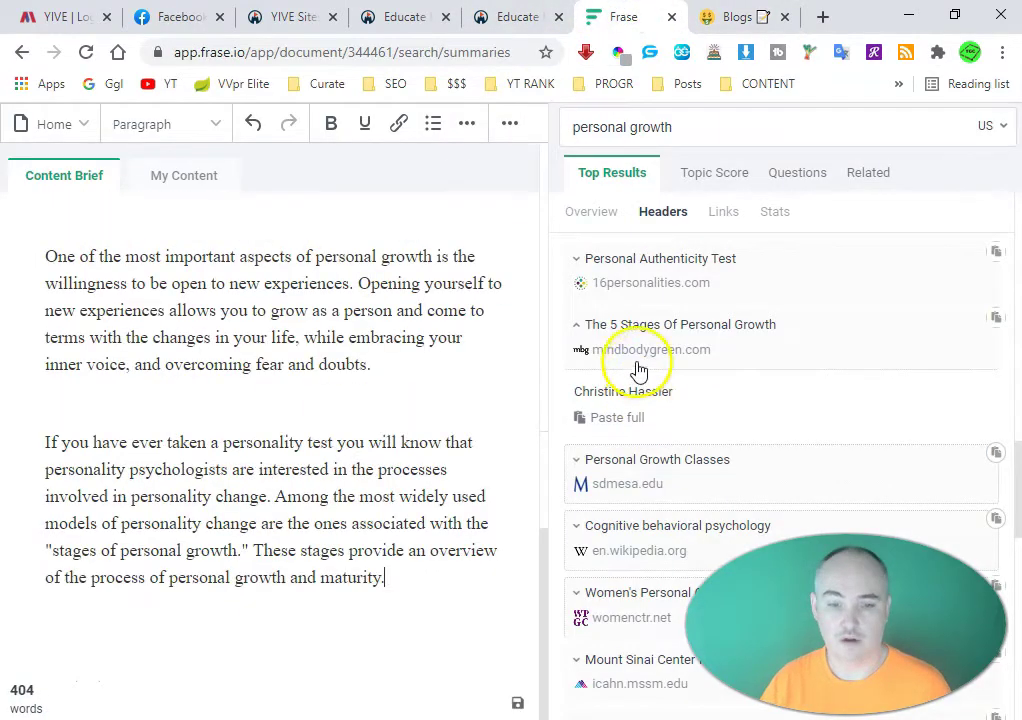
pyautogui.scroll(-2, 650, 365)
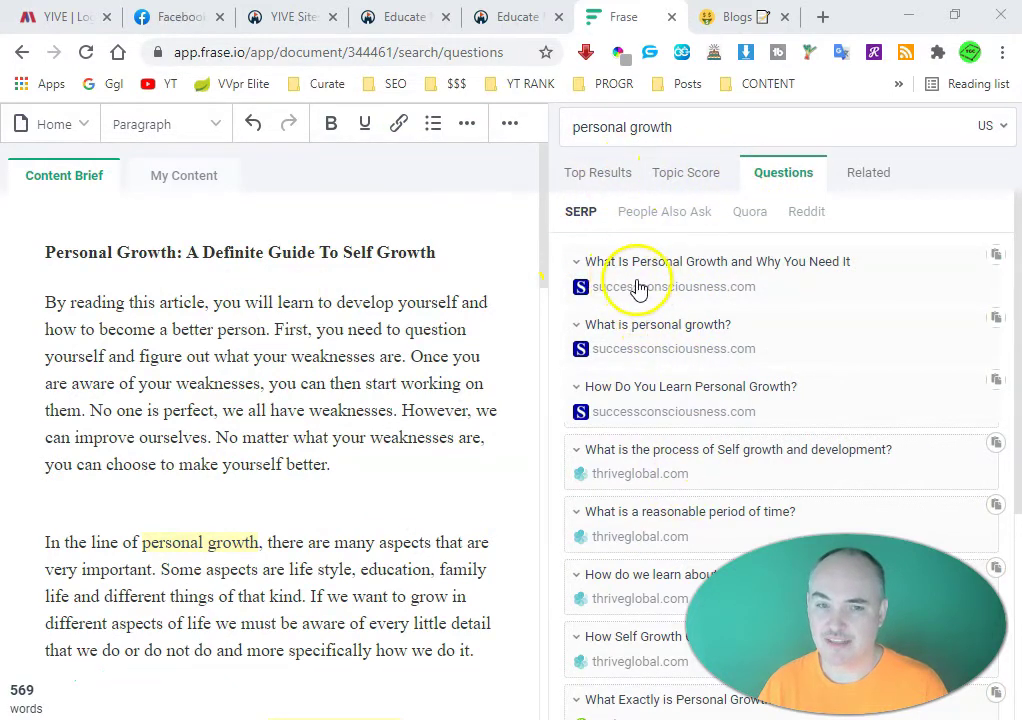
# Scroll the research questions and expand 'What Is Personal Growth and Why You Need It'
pyautogui.scroll(-1, 620, 289)
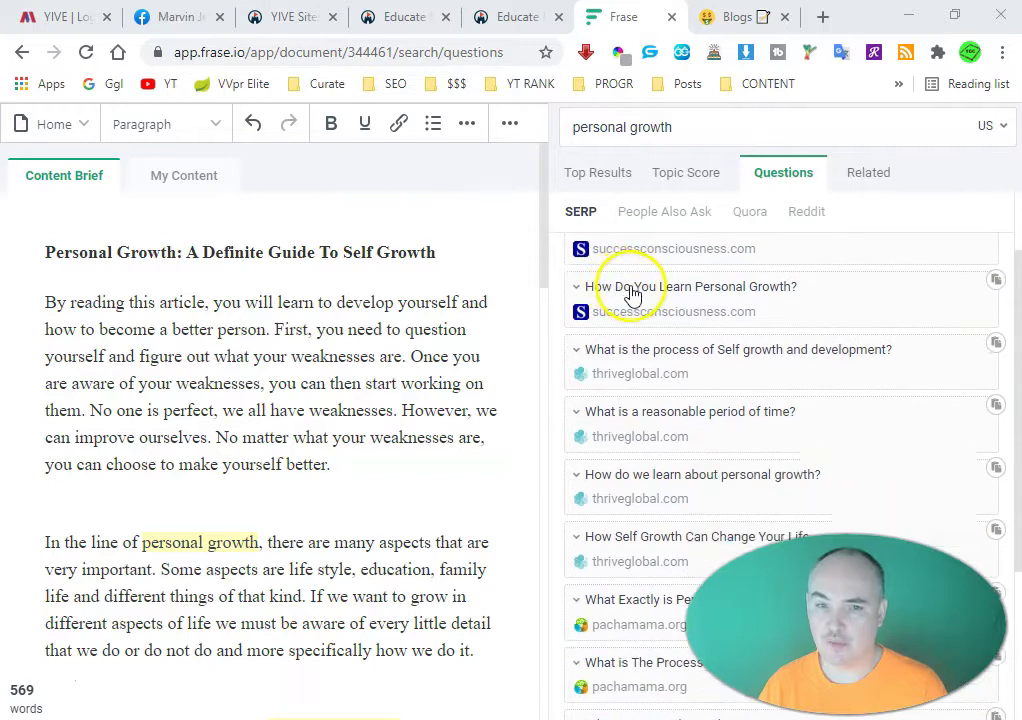
pyautogui.scroll(-2, 635, 295)
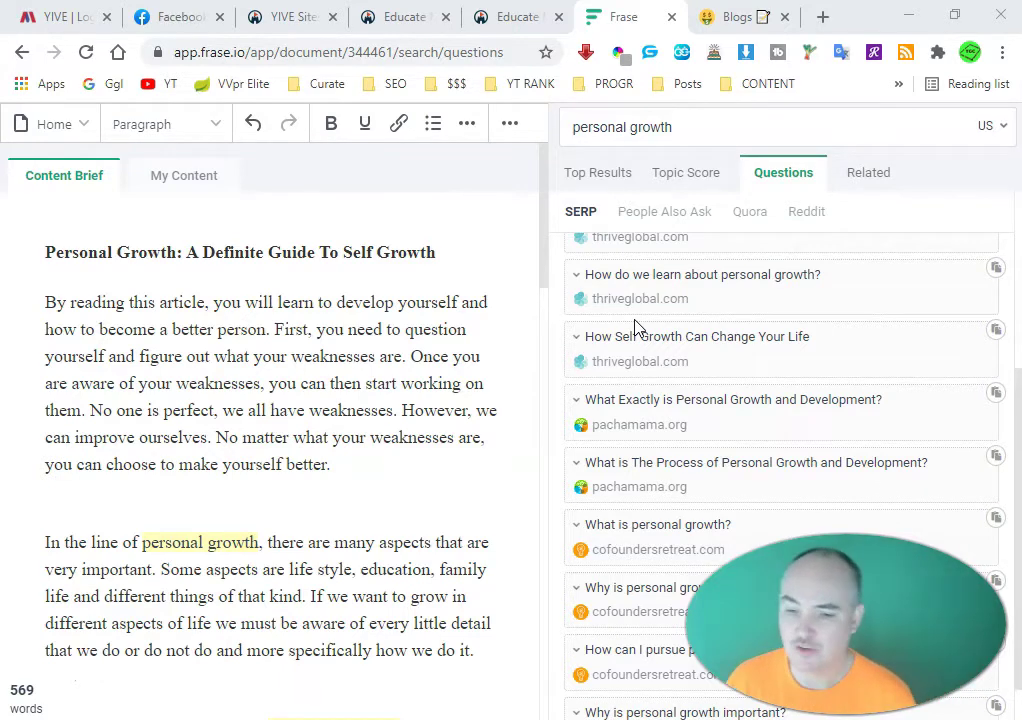
pyautogui.scroll(3, 750, 404)
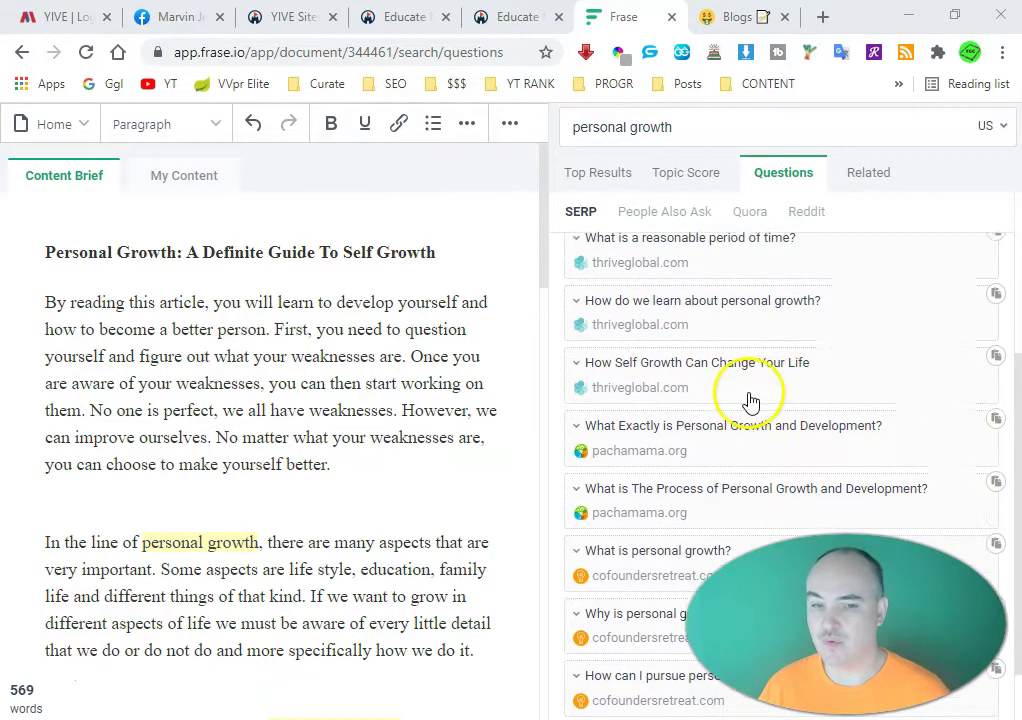
pyautogui.scroll(-5, 752, 395)
pyautogui.scroll(5, 676, 484)
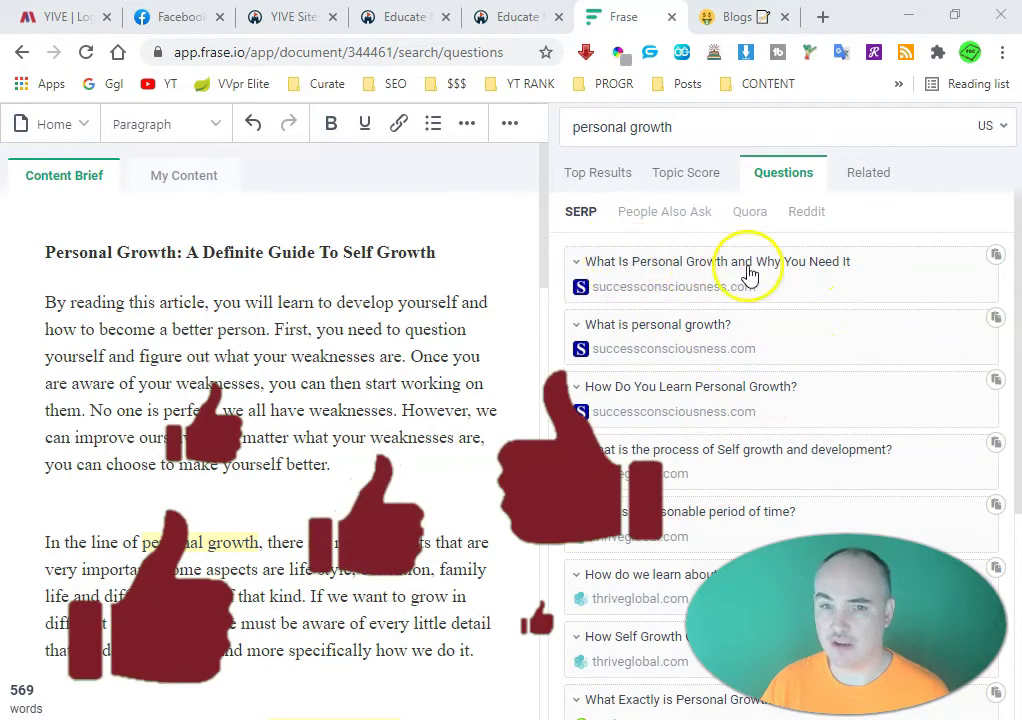
pyautogui.click(693, 265)
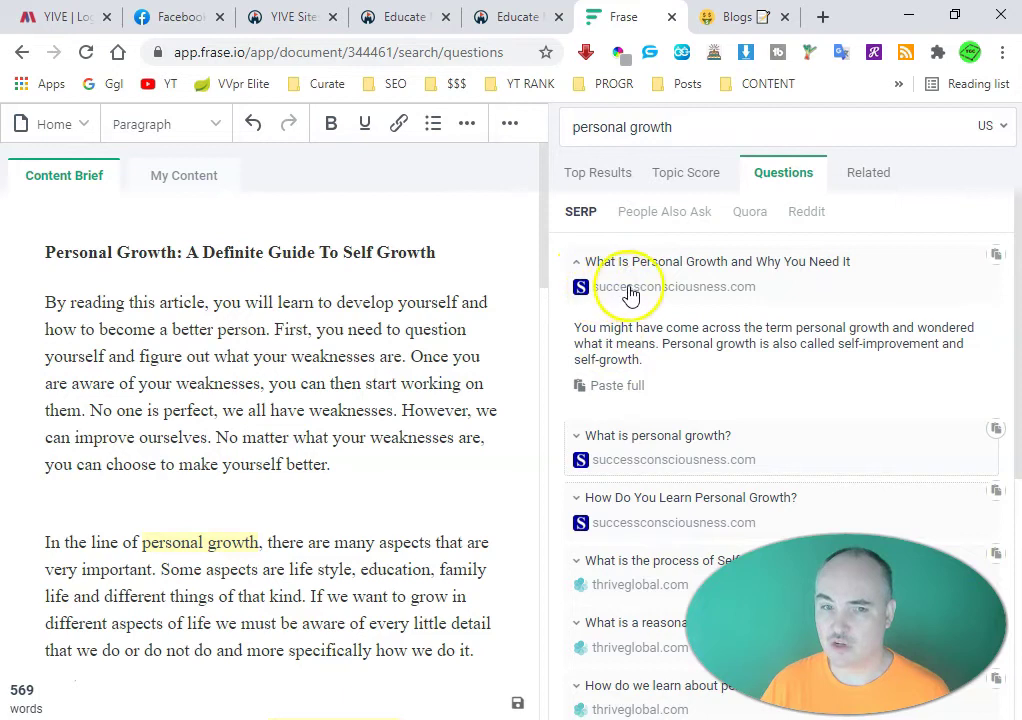
# Insert the full answer with source and move it after the mindfulness paragraph
pyautogui.click(611, 388)
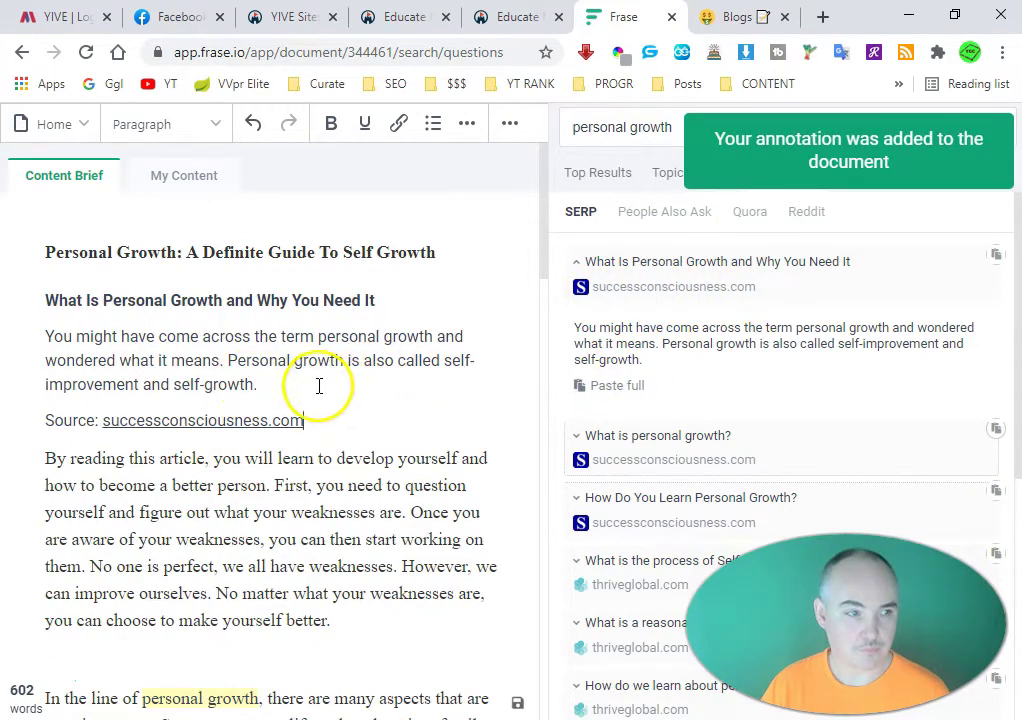
pyautogui.moveTo(331, 415); pyautogui.dragTo(220, 398)
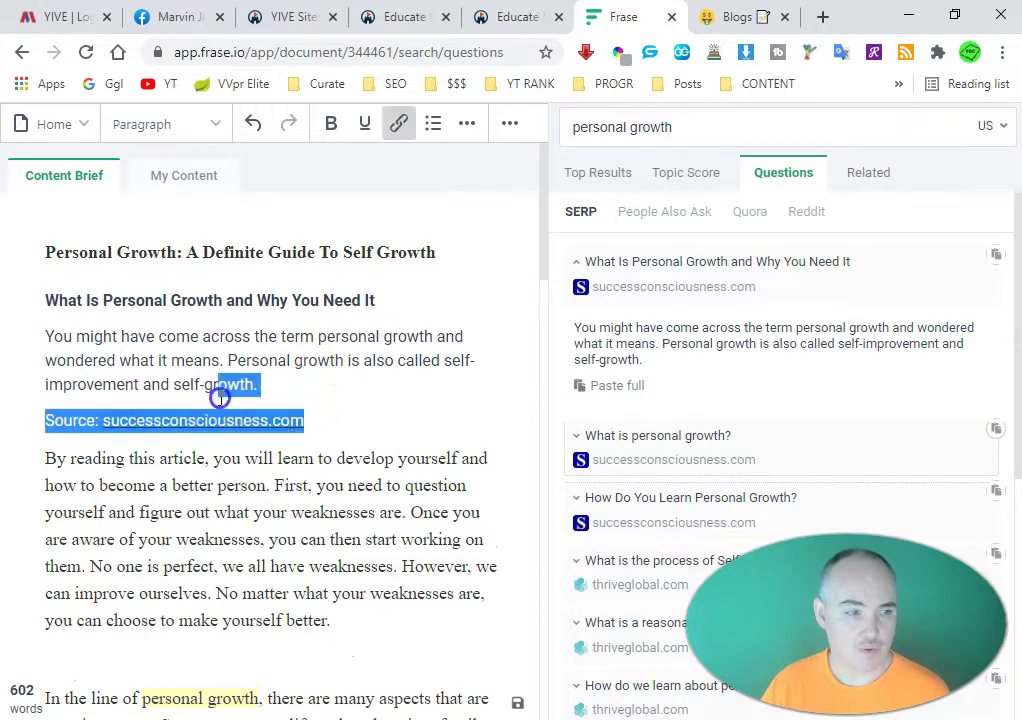
pyautogui.click(226, 396)
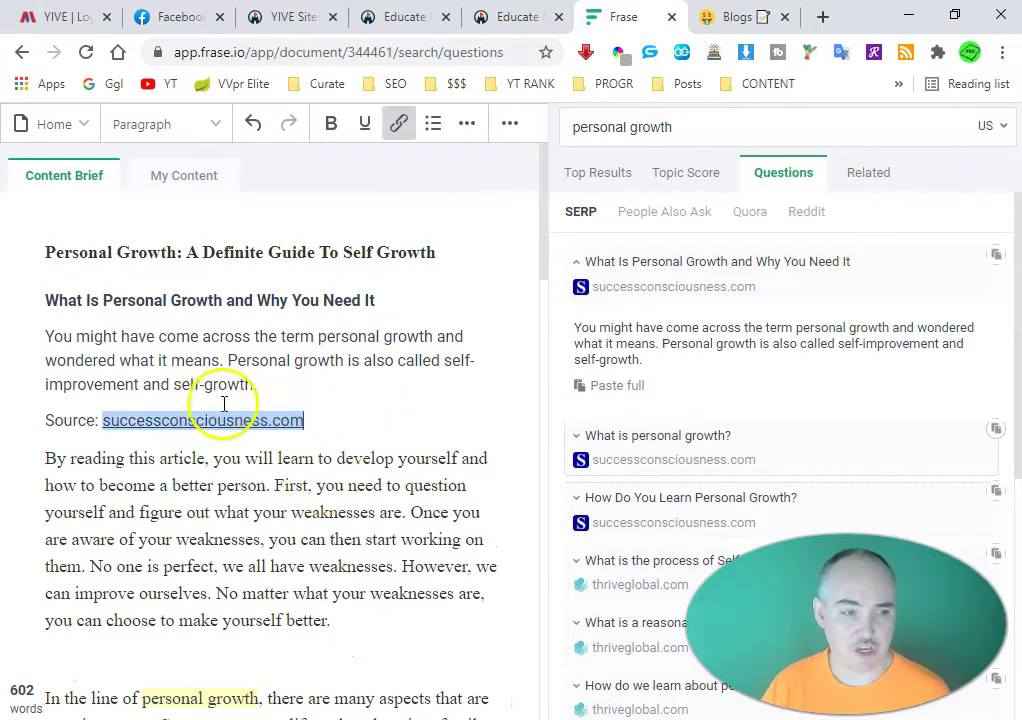
pyautogui.moveTo(307, 427); pyautogui.dragTo(37, 312)
pyautogui.hotkey('ctrl', 'c')
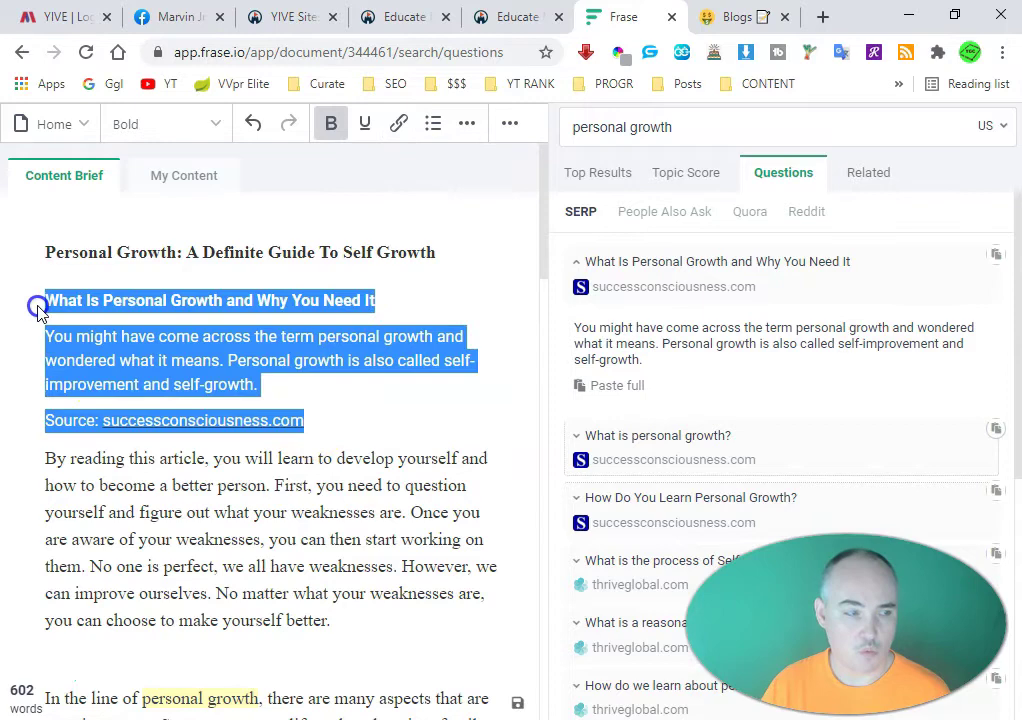
pyautogui.press('BackSpace')
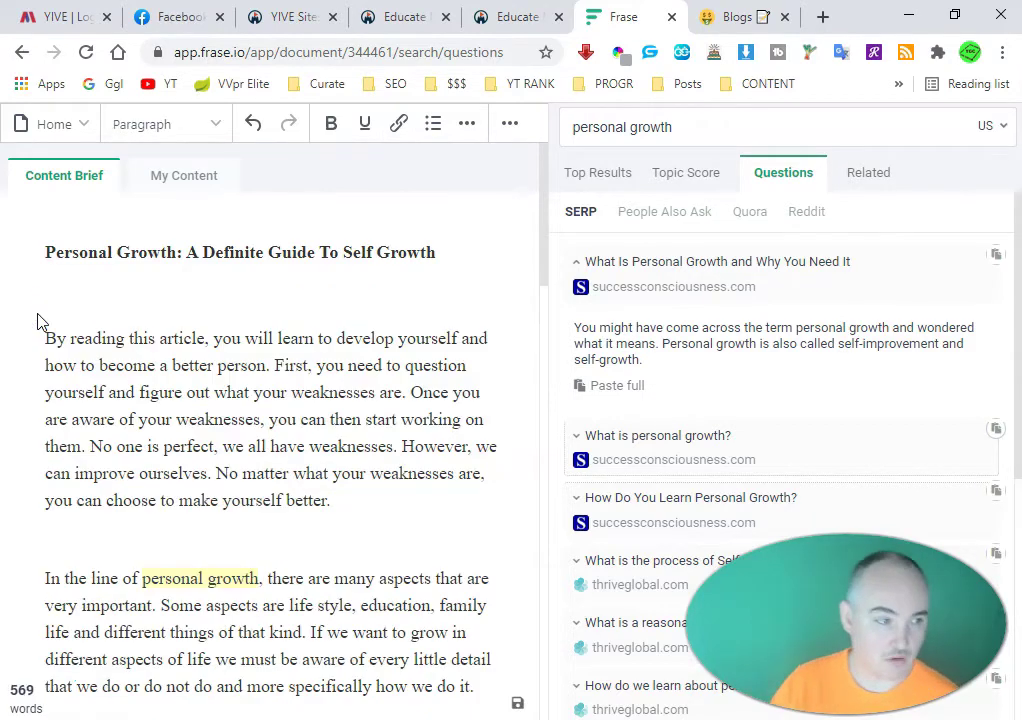
pyautogui.scroll(-15, 224, 449)
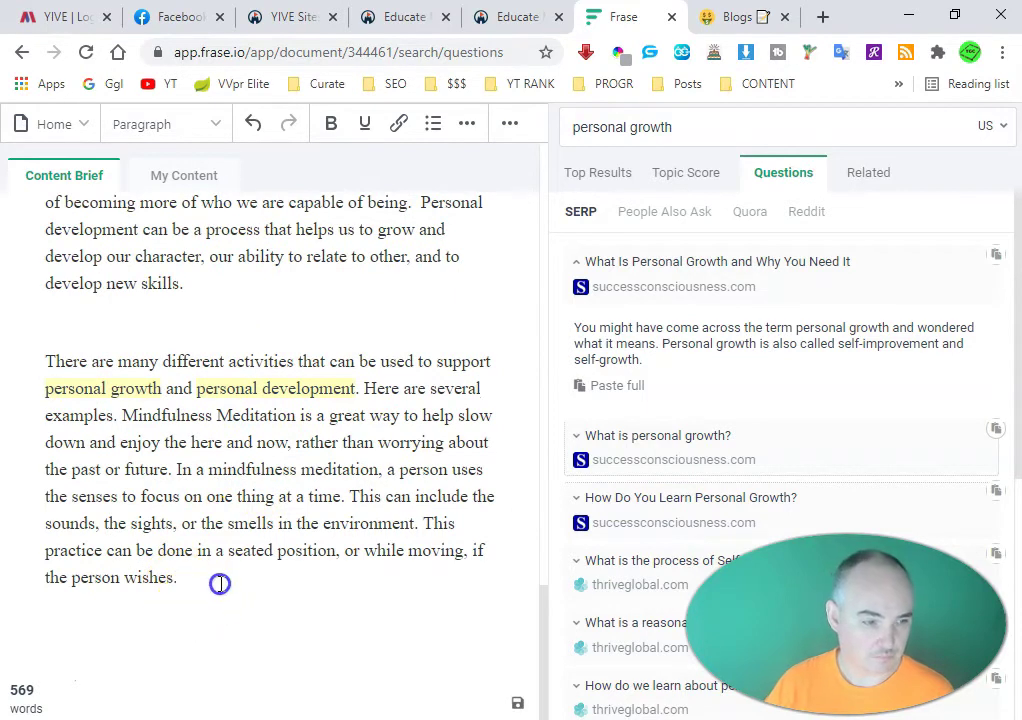
pyautogui.hotkey('ctrl', 'v')
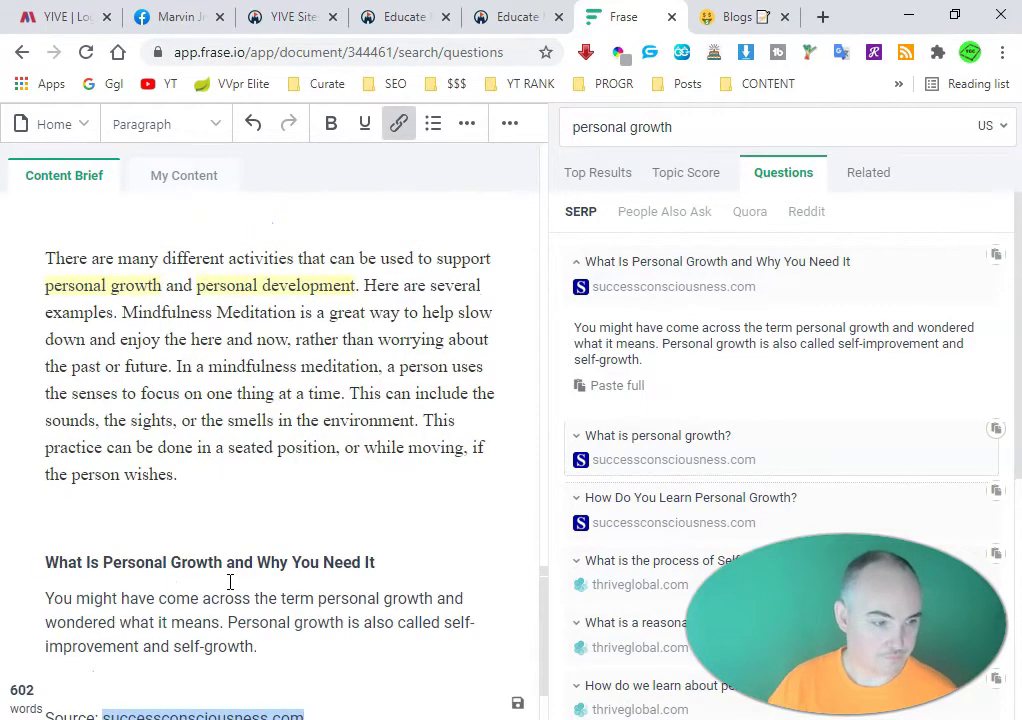
pyautogui.scroll(-3, 230, 581)
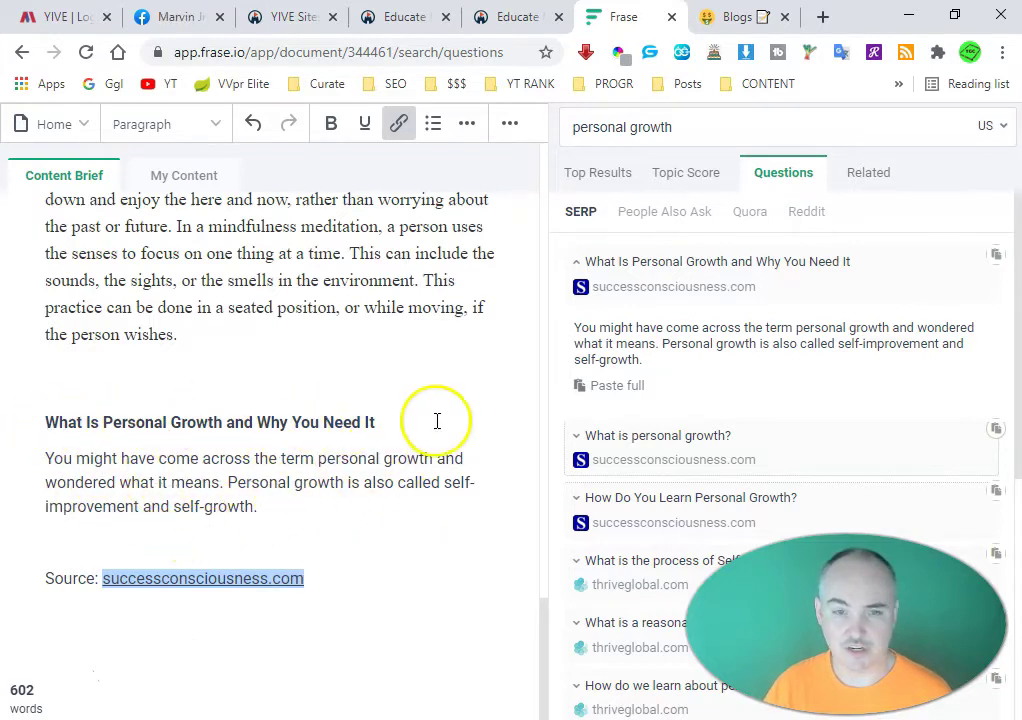
pyautogui.scroll(-3, 640, 365)
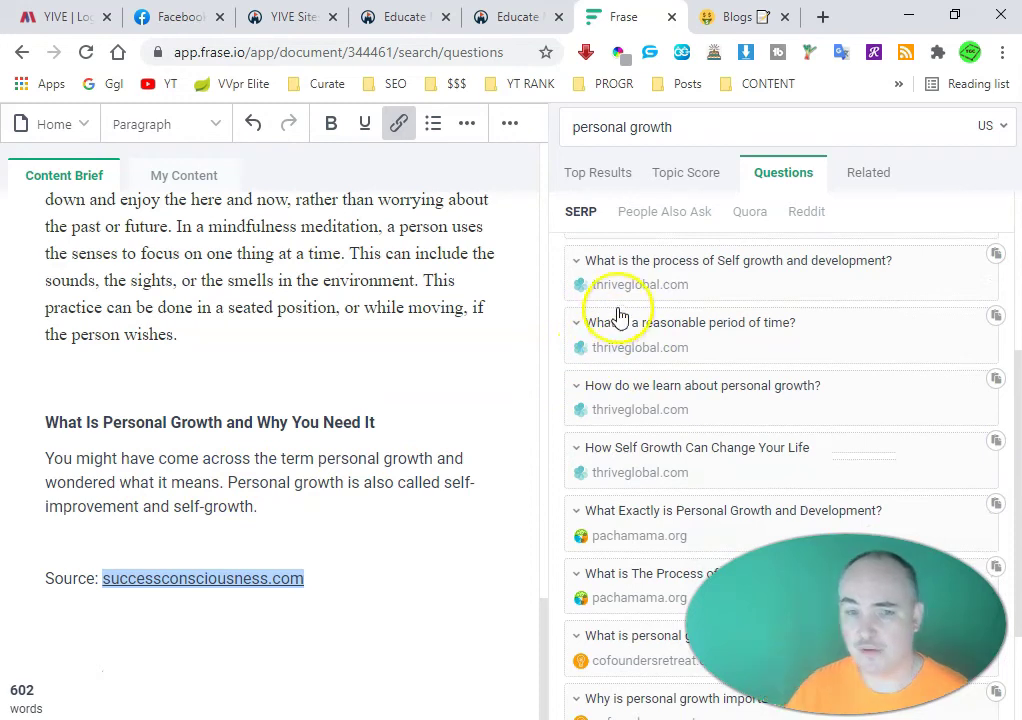
# Paste the full thriveglobal.com answer to 'What is the process of Self growth and development?' at the article's end
pyautogui.click(333, 645)
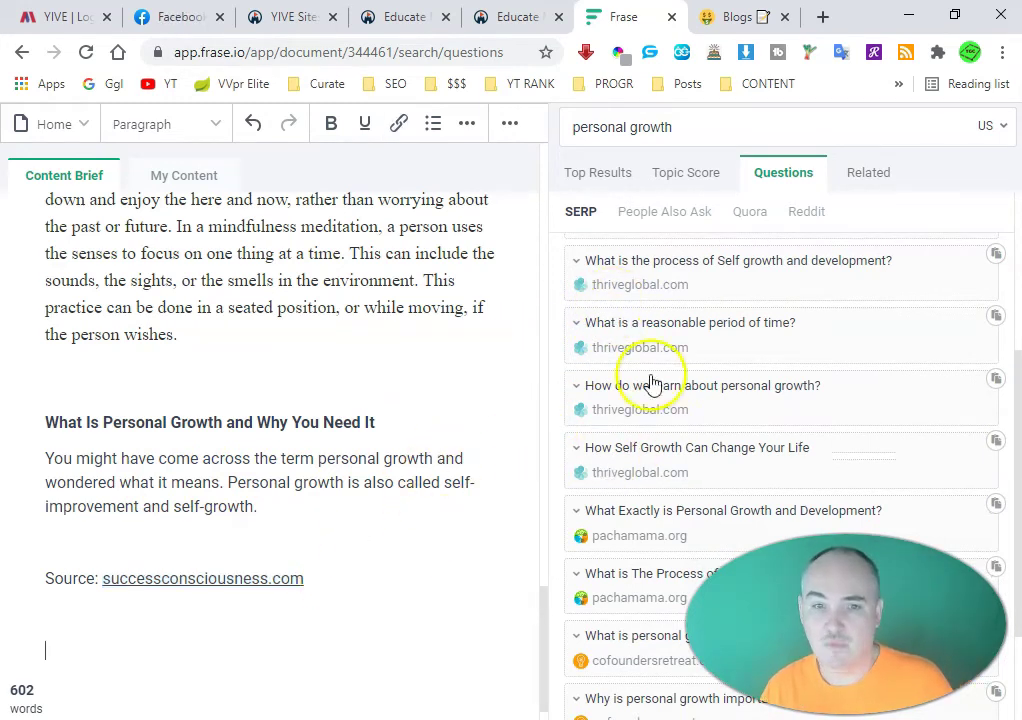
pyautogui.scroll(1, 648, 380)
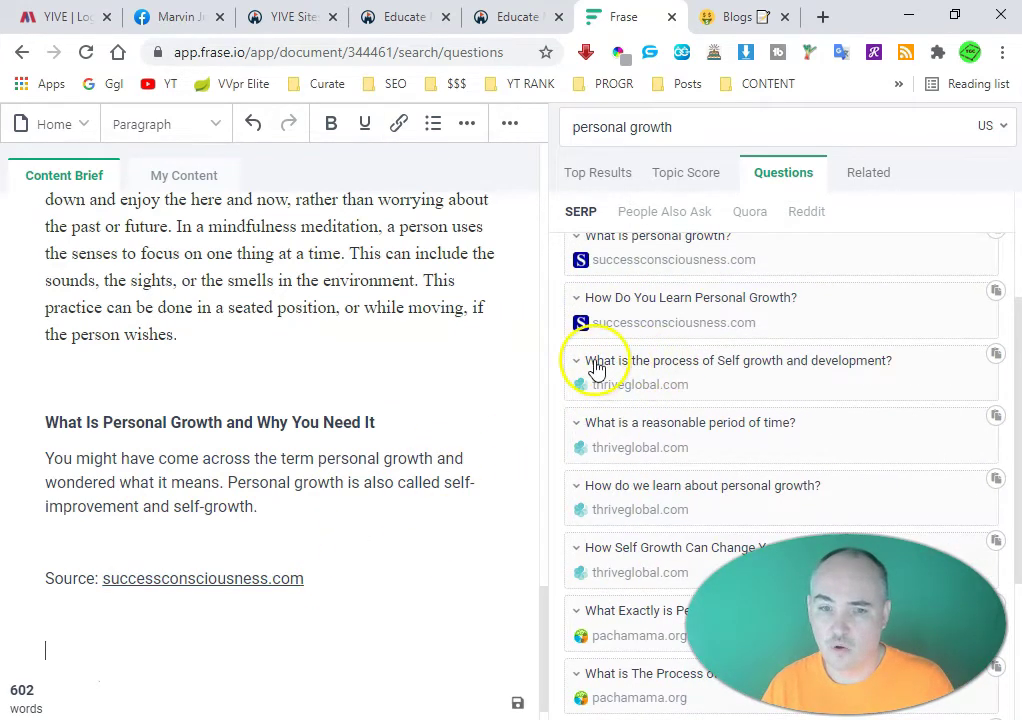
pyautogui.click(664, 374)
pyautogui.scroll(-1, 664, 374)
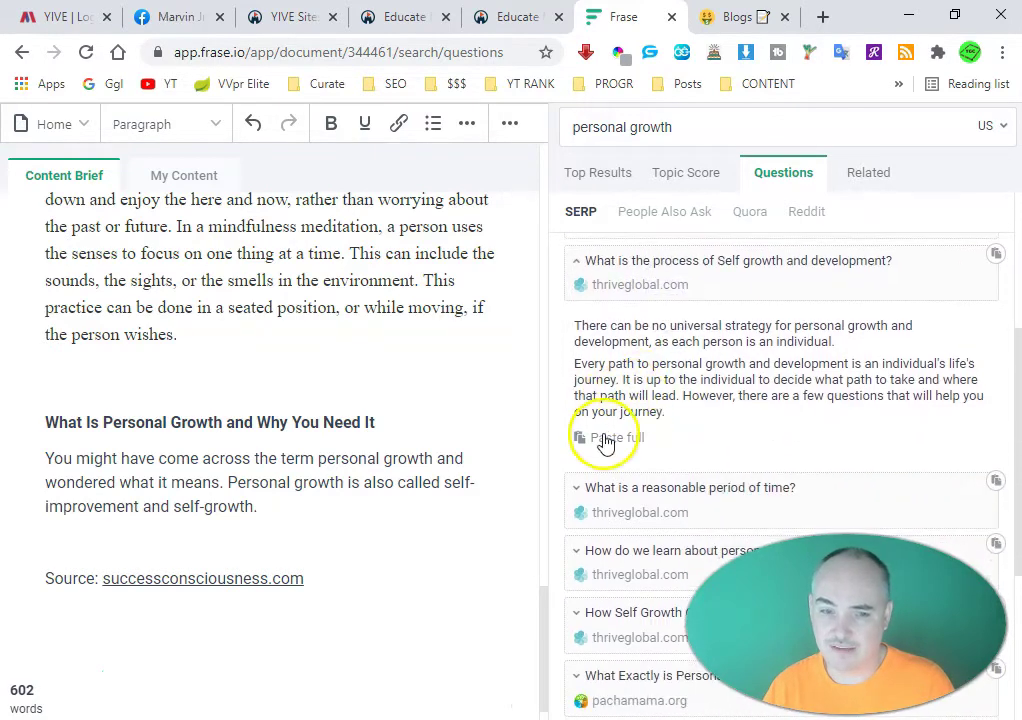
pyautogui.click(606, 437)
pyautogui.scroll(-3, 365, 370)
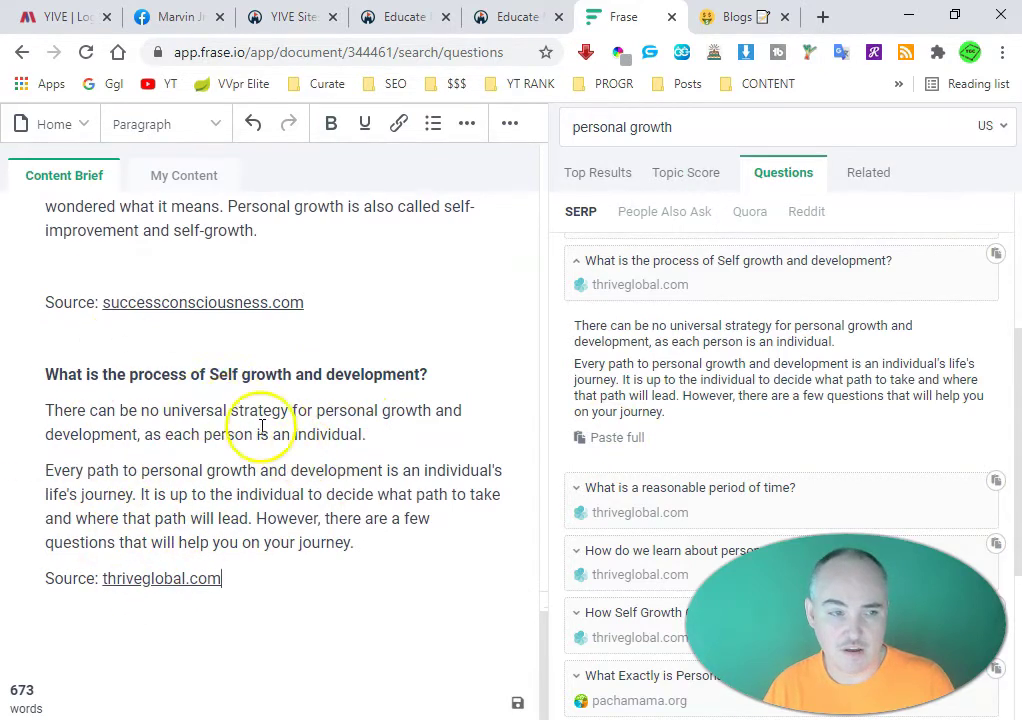
pyautogui.scroll(2, 280, 440)
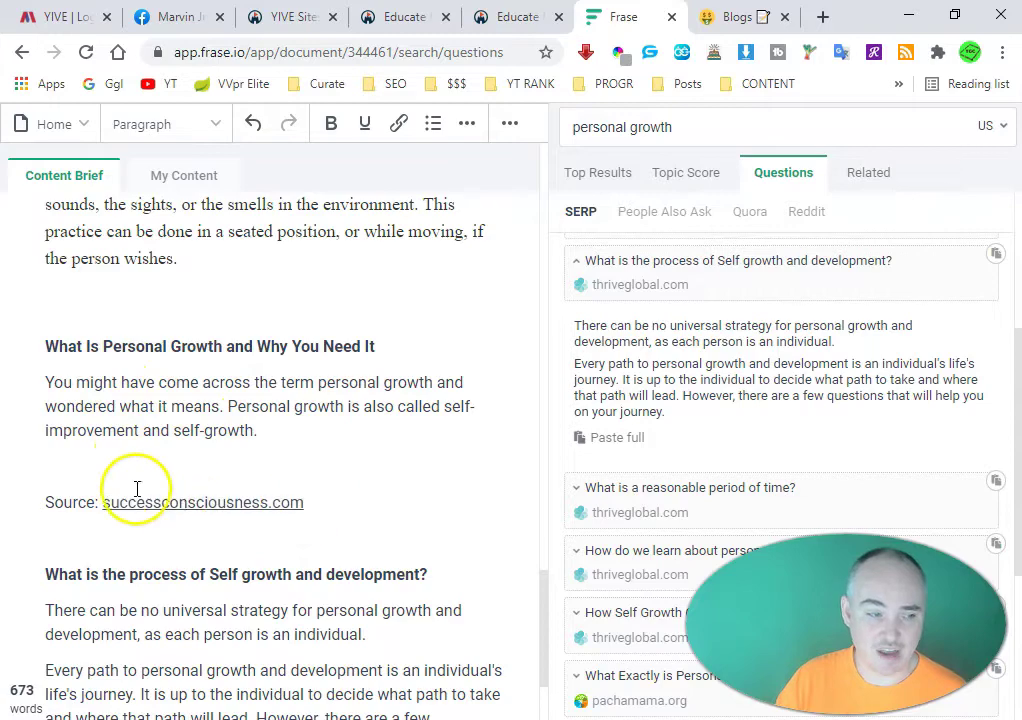
pyautogui.scroll(10, 353, 438)
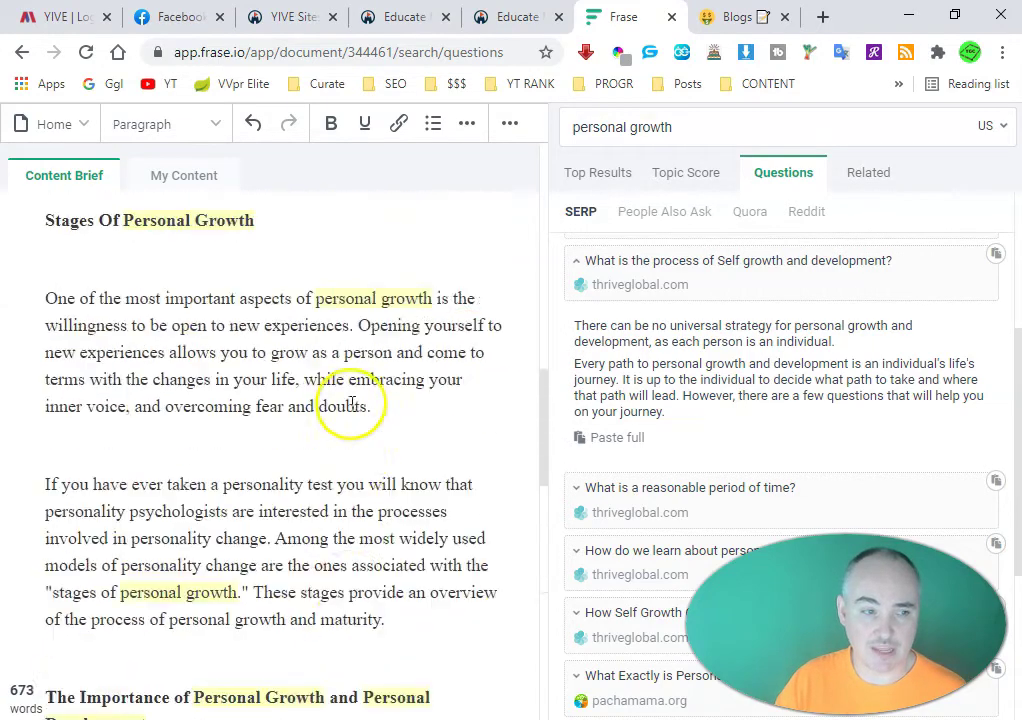
pyautogui.scroll(3, 346, 405)
pyautogui.scroll(-10, 370, 380)
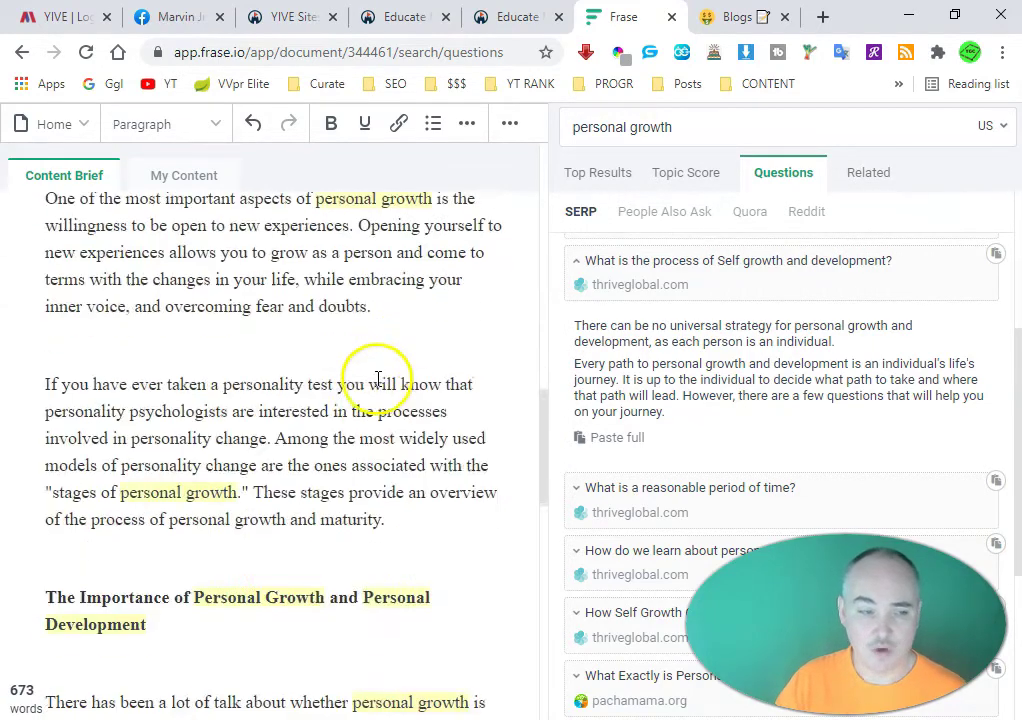
pyautogui.scroll(-8, 385, 368)
pyautogui.scroll(-3, 639, 392)
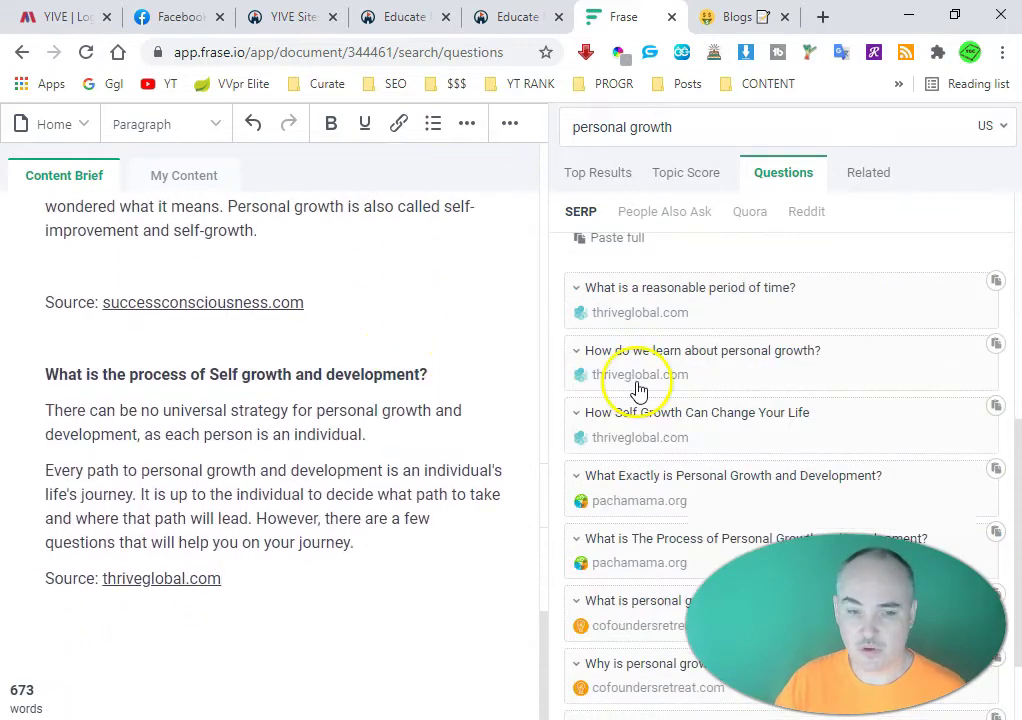
pyautogui.scroll(3, 660, 390)
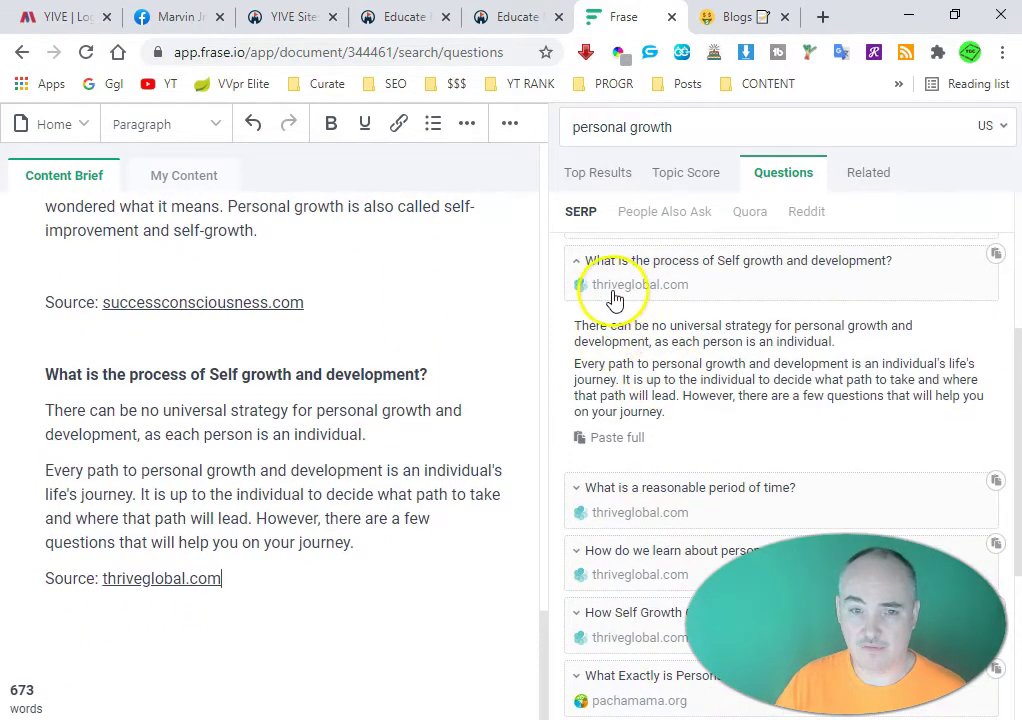
pyautogui.scroll(1, 657, 347)
pyautogui.scroll(-4, 675, 354)
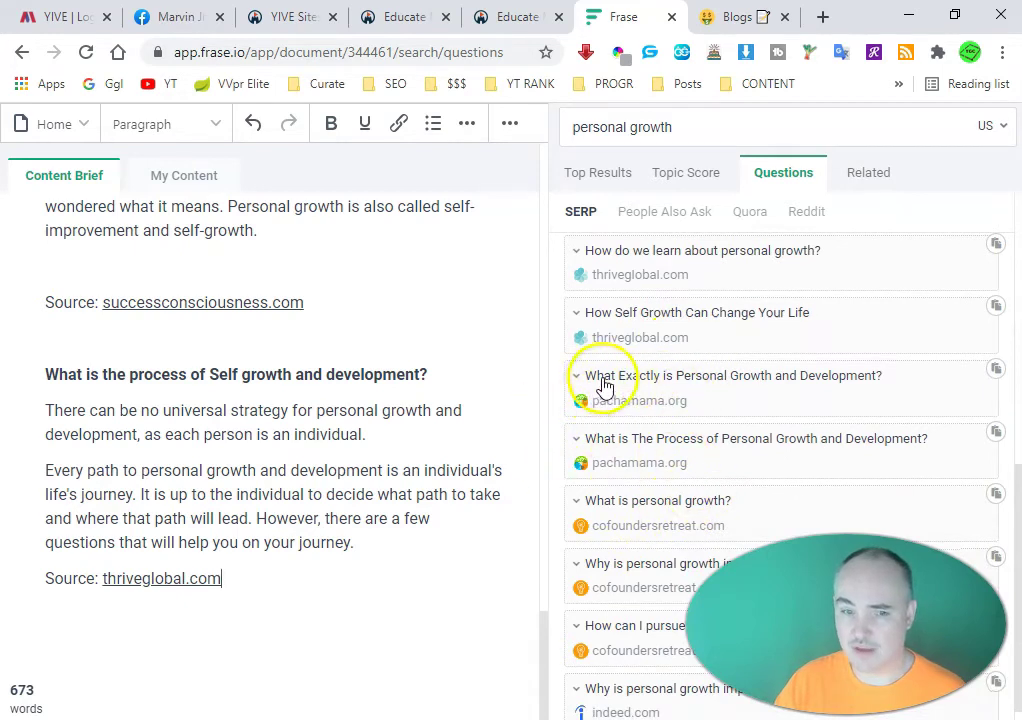
pyautogui.scroll(-1, 621, 523)
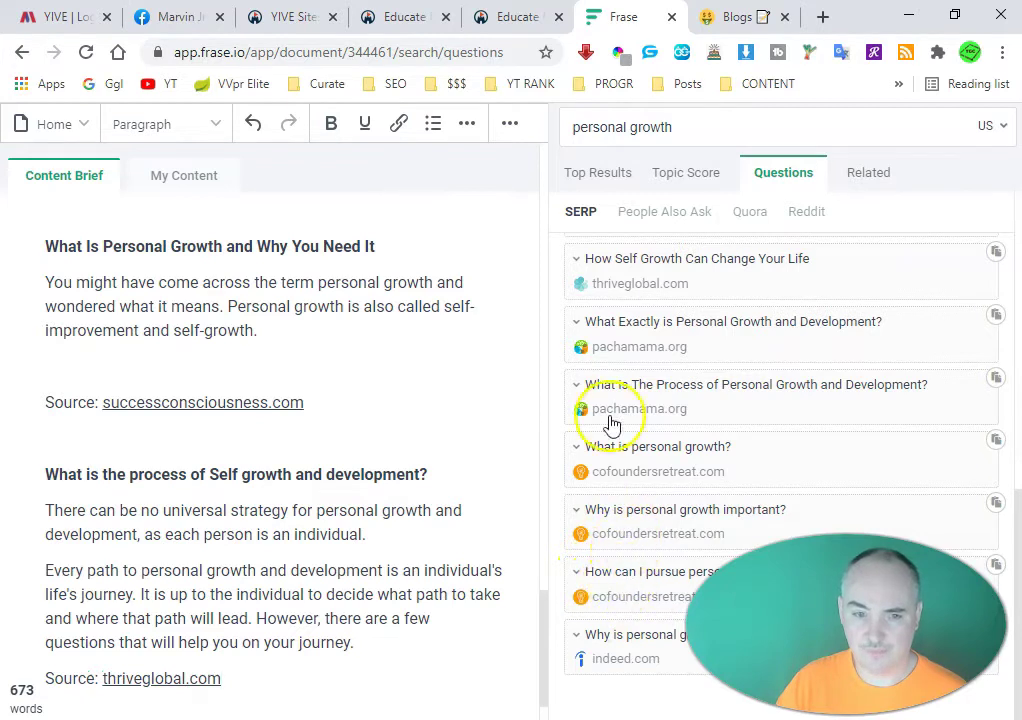
# Paste the full cofoundersretreat.com answer to 'How can I pursue personal growth?' and review the inserted text
pyautogui.click(613, 582)
pyautogui.scroll(-4, 675, 472)
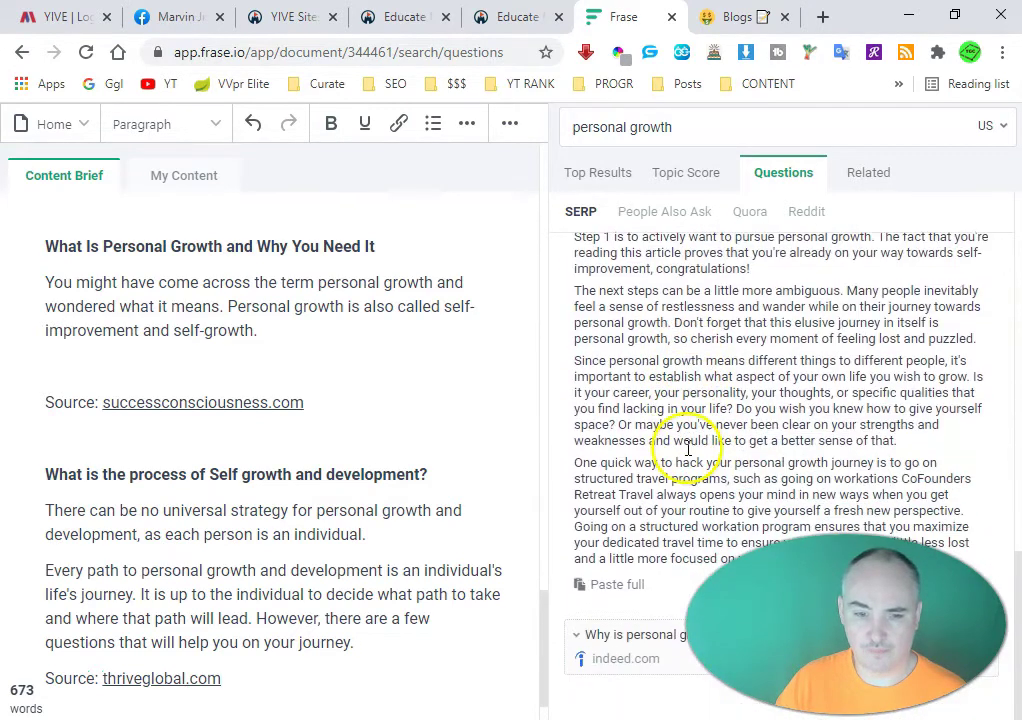
pyautogui.click(607, 588)
pyautogui.scroll(-10, 331, 433)
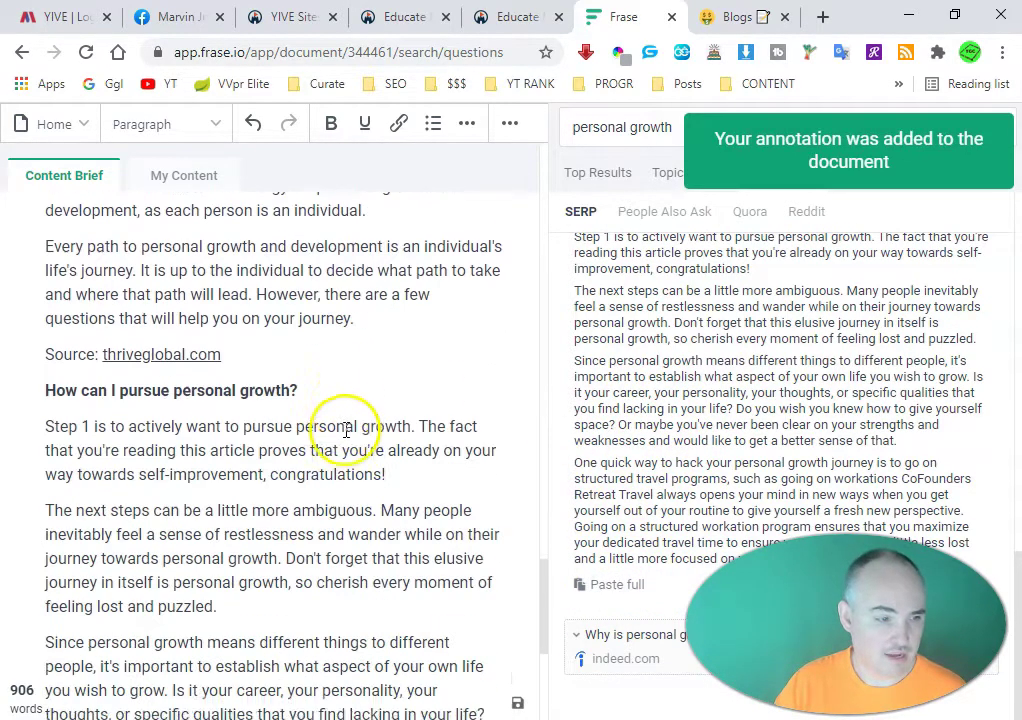
pyautogui.scroll(-3, 352, 428)
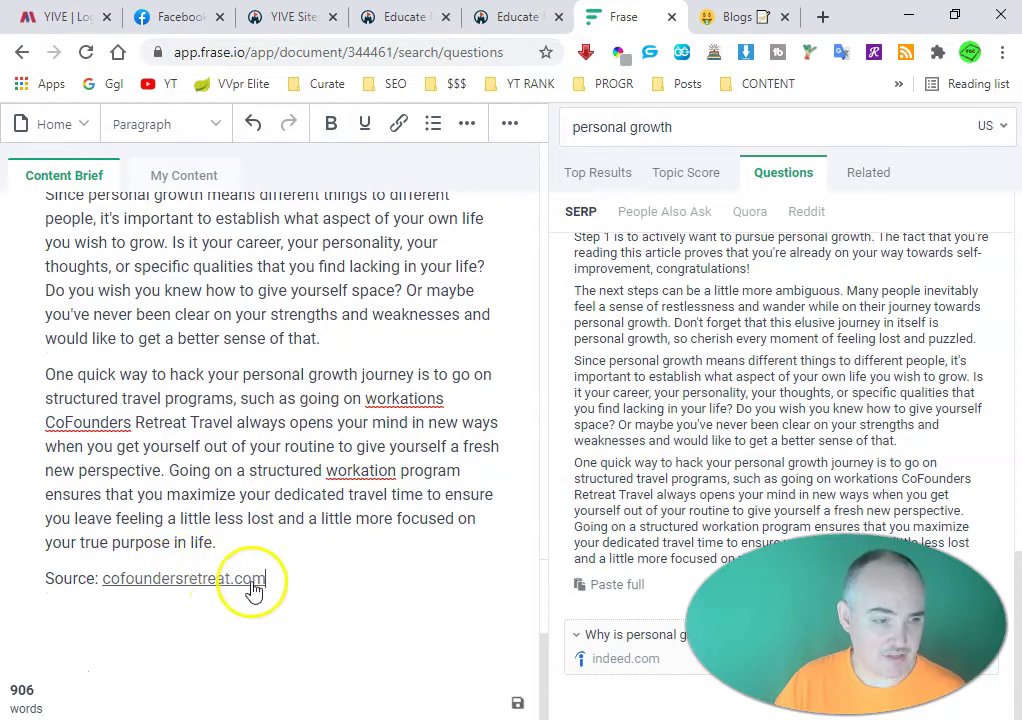
pyautogui.scroll(2, 251, 580)
pyautogui.scroll(1, 296, 596)
pyautogui.scroll(-1, 299, 602)
pyautogui.scroll(3, 278, 560)
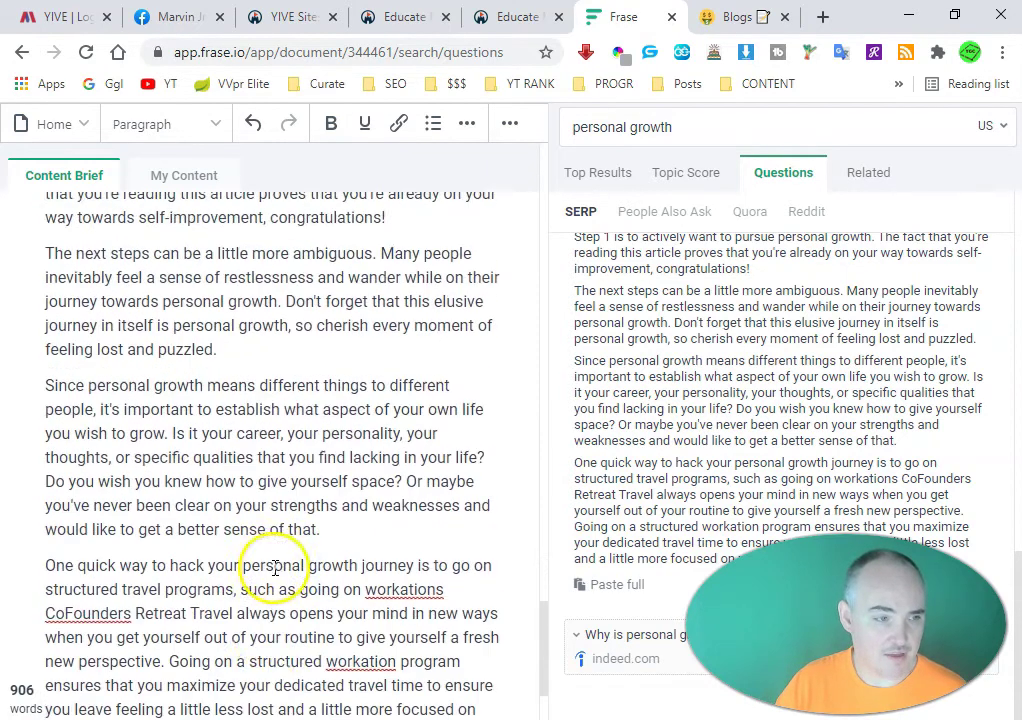
pyautogui.scroll(5, 283, 540)
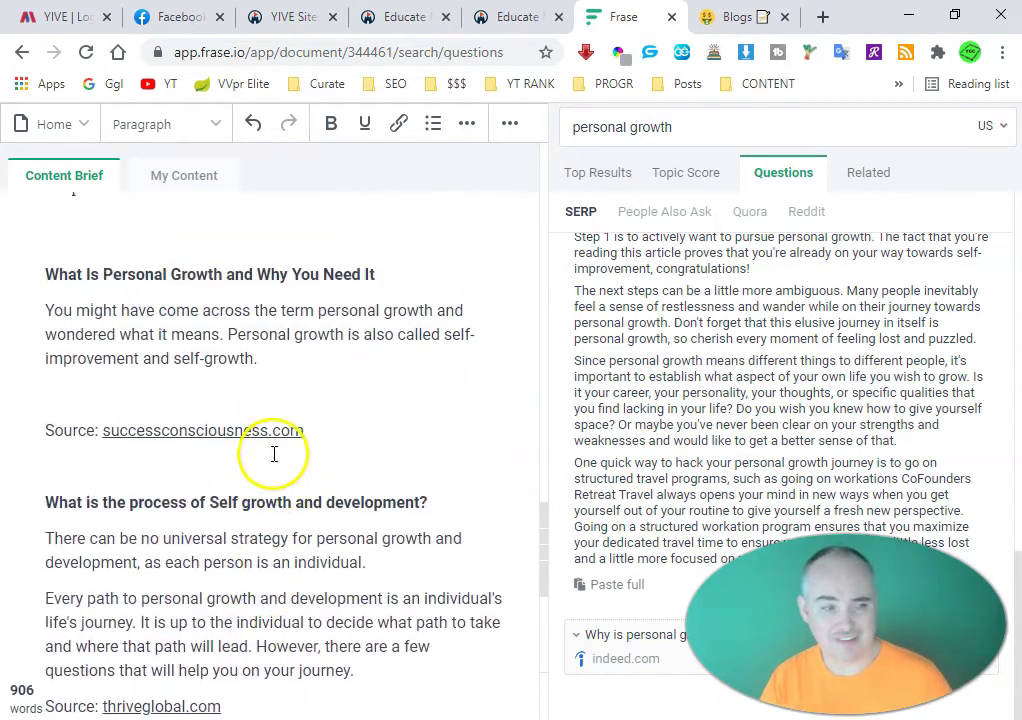
pyautogui.scroll(1, 293, 485)
pyautogui.scroll(-6, 281, 463)
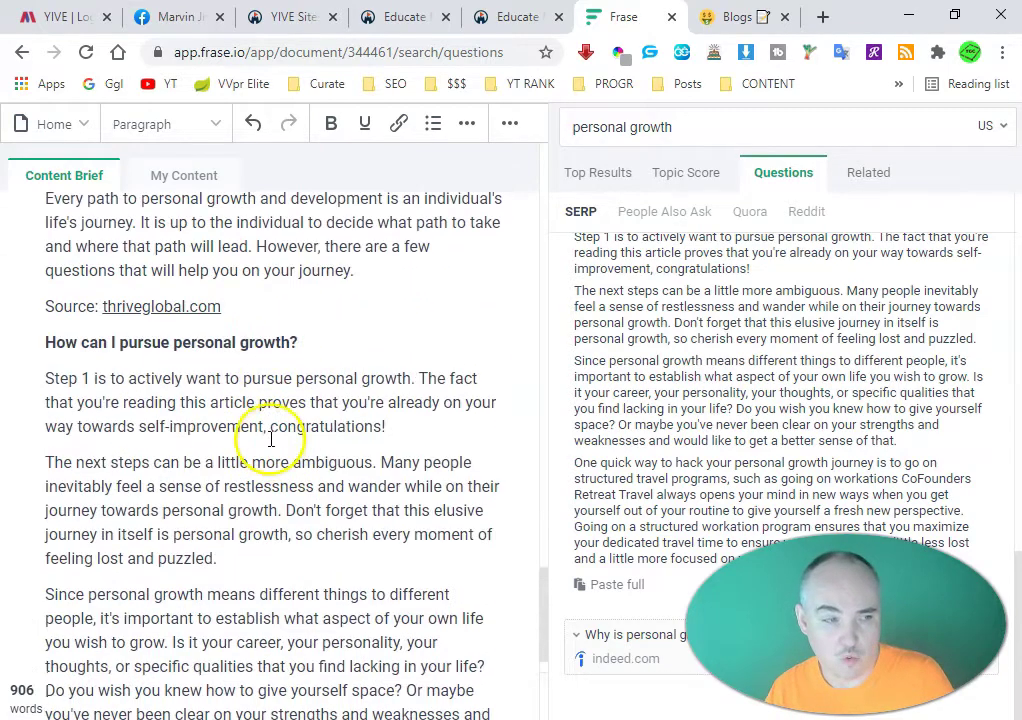
pyautogui.scroll(-6, 308, 319)
pyautogui.scroll(7, 315, 358)
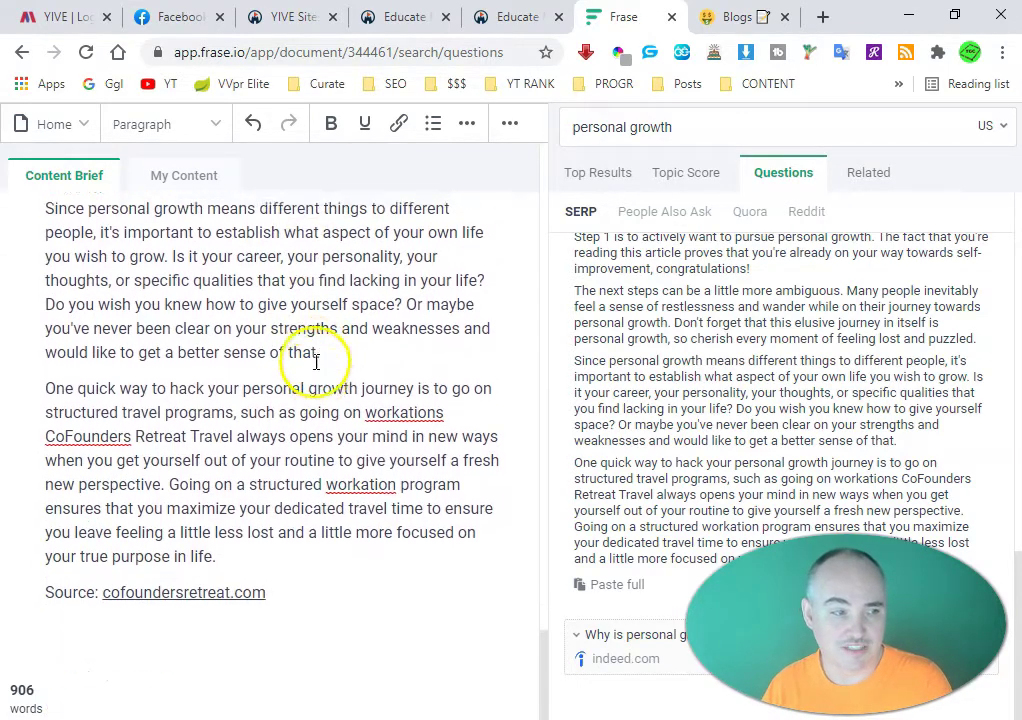
pyautogui.scroll(10, 298, 355)
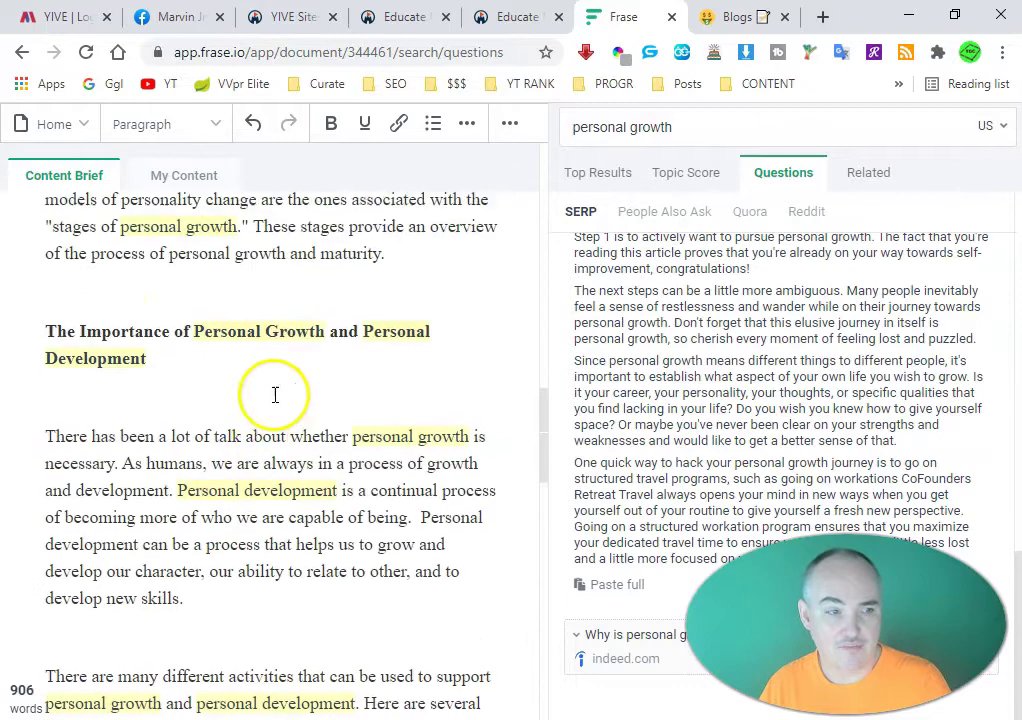
pyautogui.scroll(10, 277, 394)
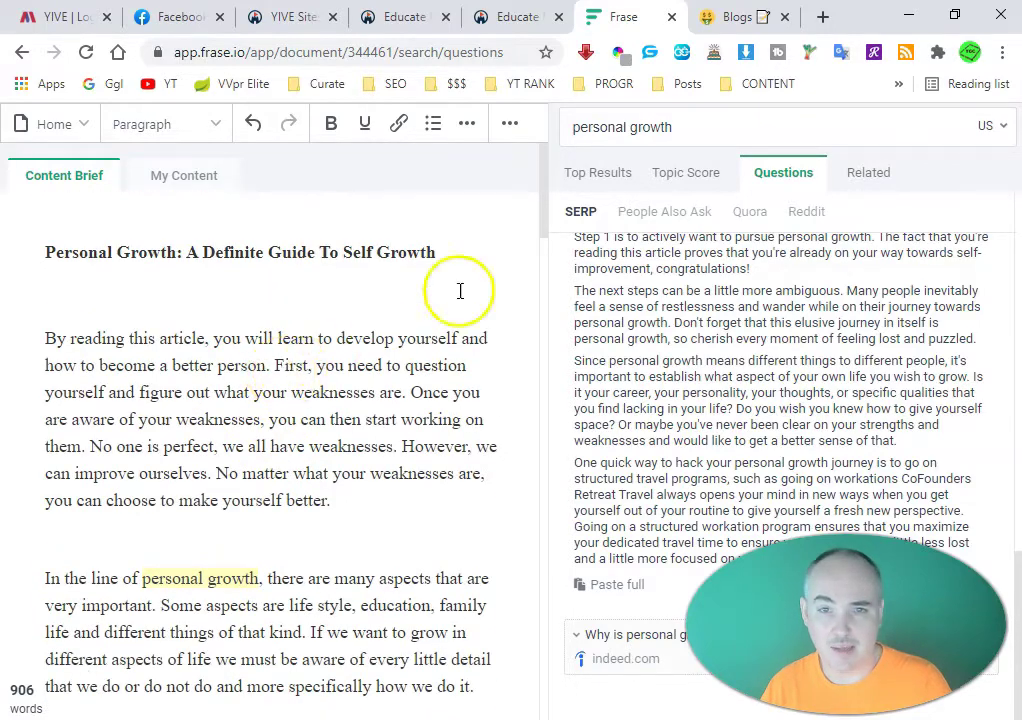
# Switch the right panel to Top Results, browse the result list, and place the cursor after the final paragraph
pyautogui.click(586, 174)
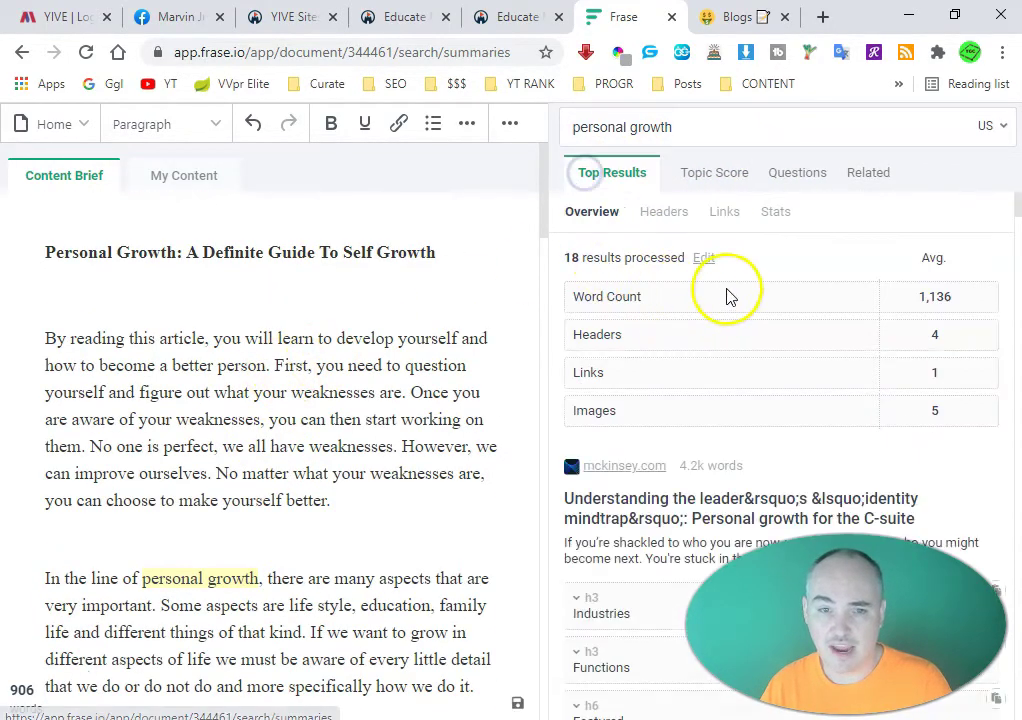
pyautogui.scroll(-5, 690, 275)
pyautogui.scroll(-10, 692, 275)
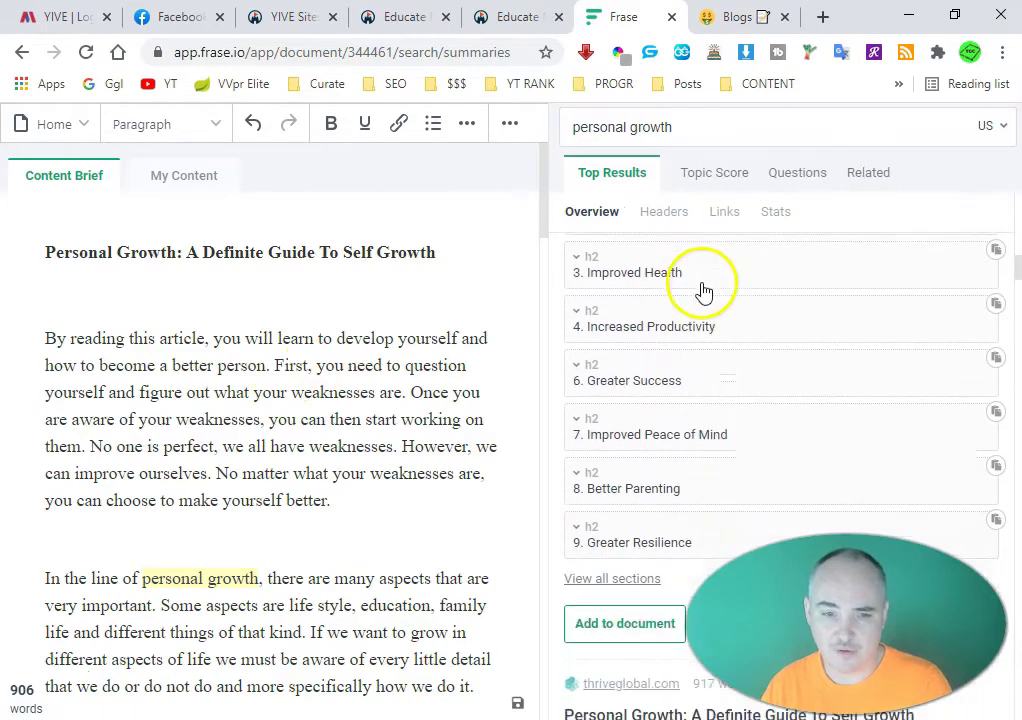
pyautogui.scroll(-15, 716, 295)
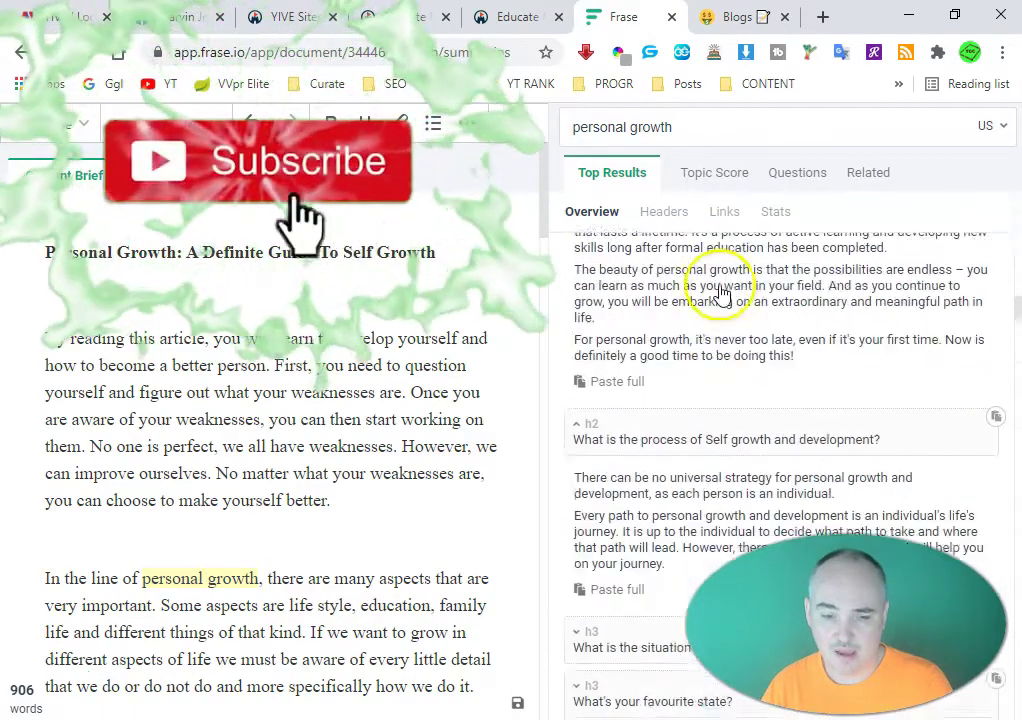
pyautogui.scroll(-8, 724, 290)
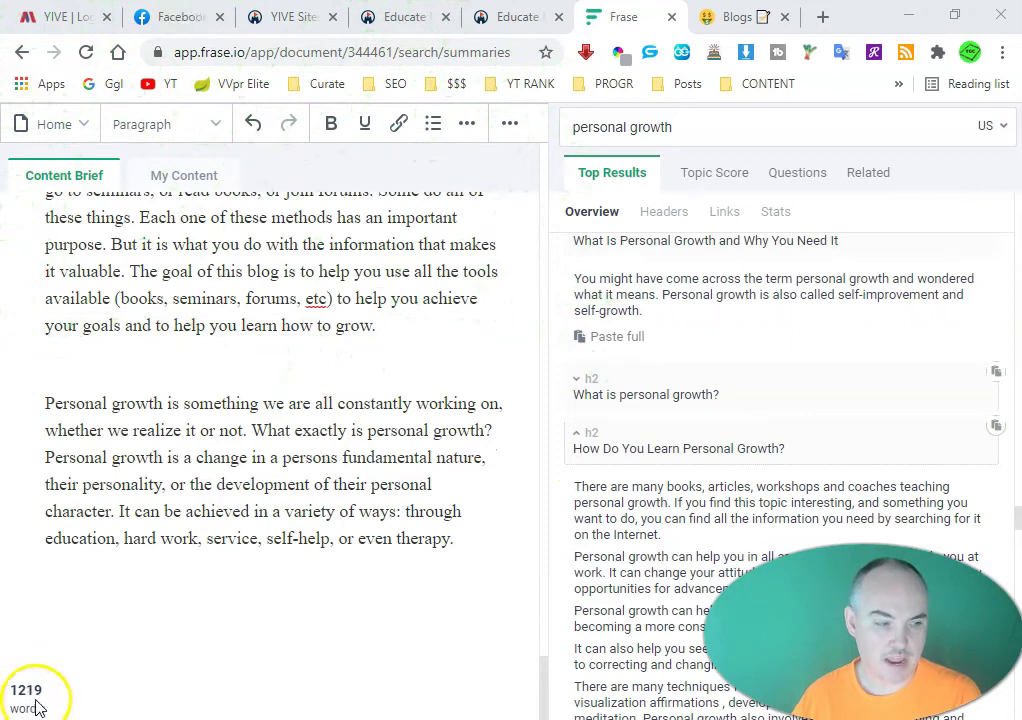
pyautogui.click(474, 542)
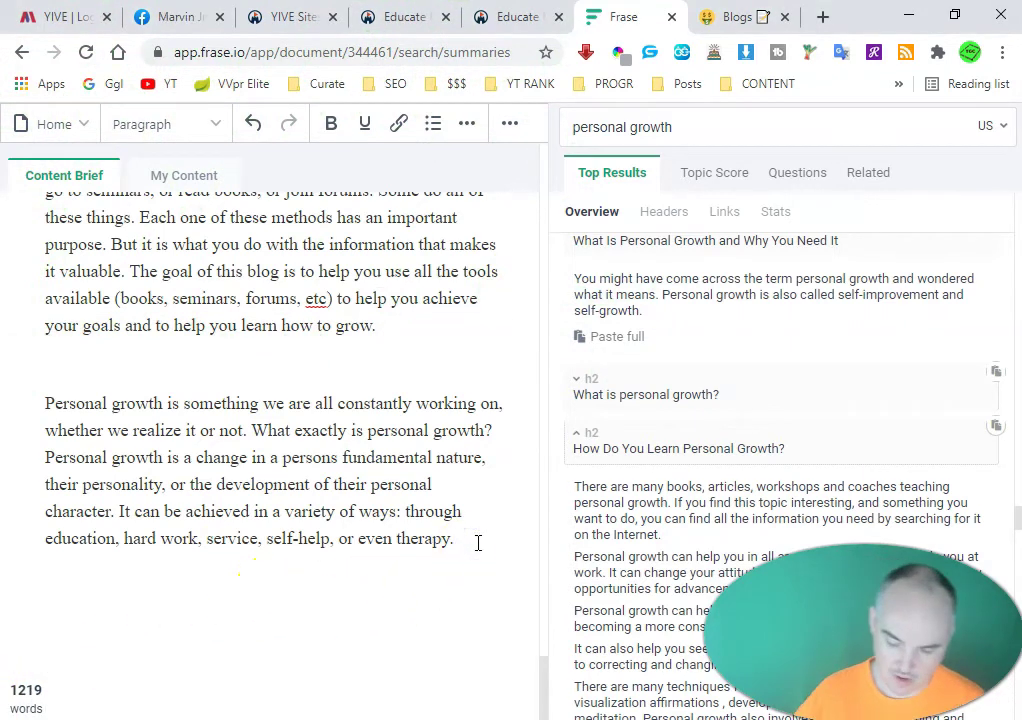
# Add the closing line 'So take the bull by the horns and begin on your personal growth journey today.' with 'personal growth' bolded
pyautogui.press('Return')
pyautogui.press('Return')
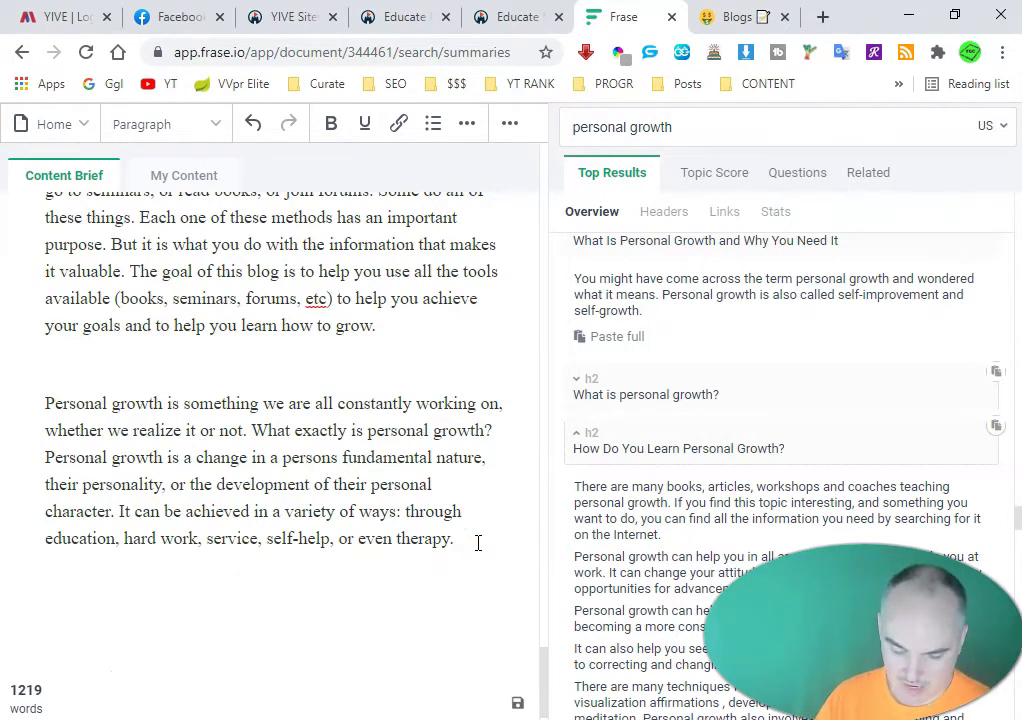
pyautogui.write('So')
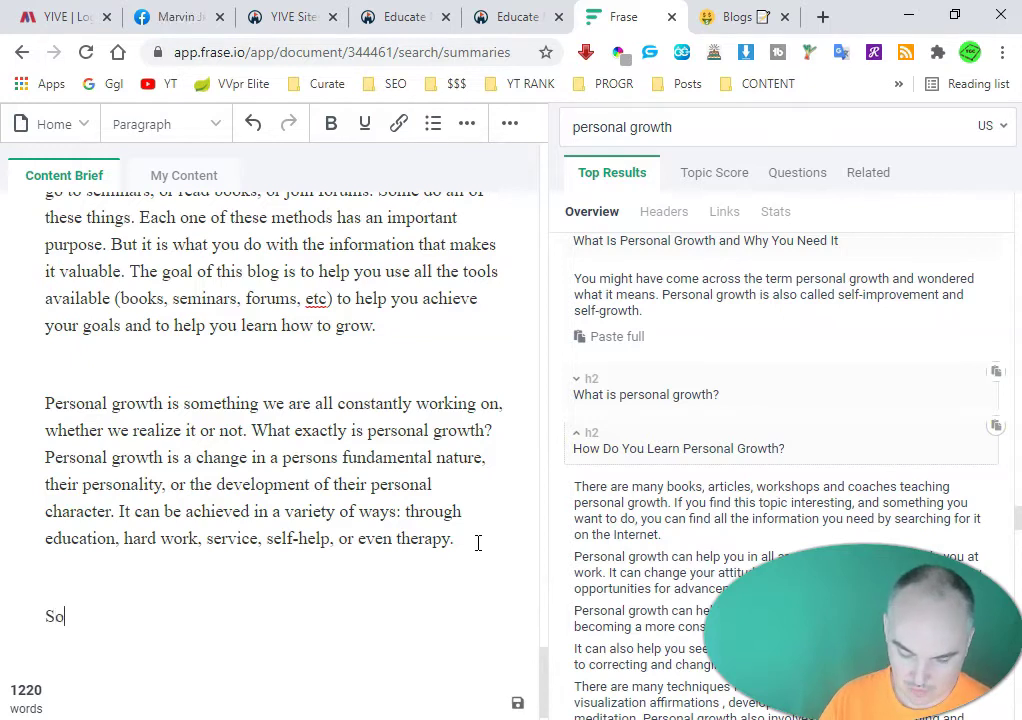
pyautogui.write(' take the bull by the horns and begin on your personal growth journey today.')
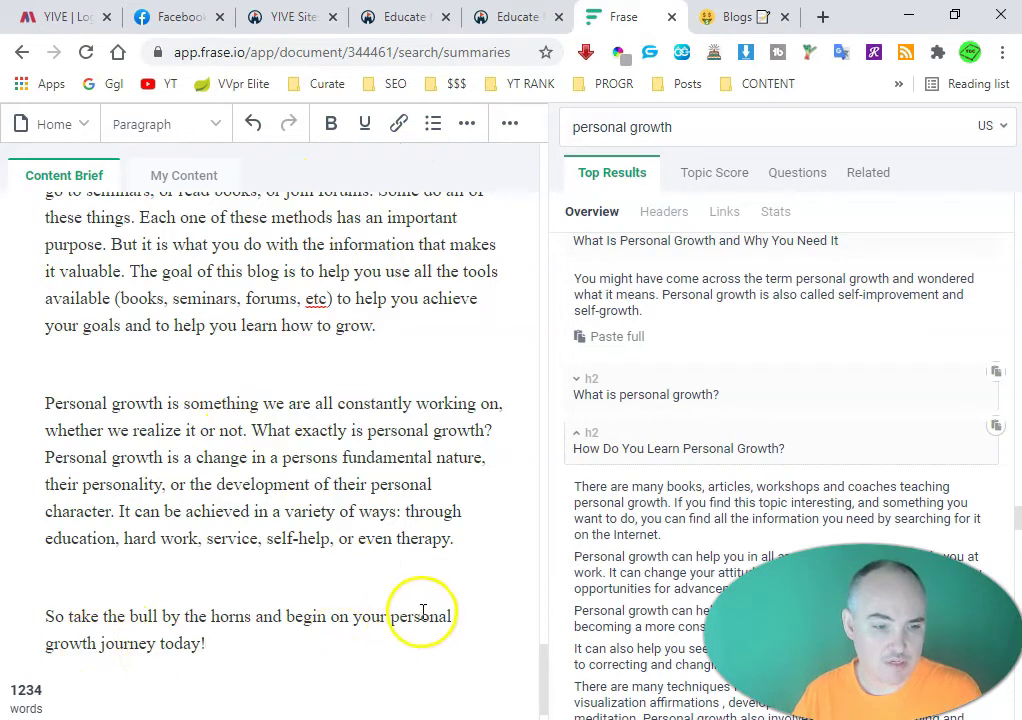
pyautogui.moveTo(391, 614); pyautogui.dragTo(448, 640)
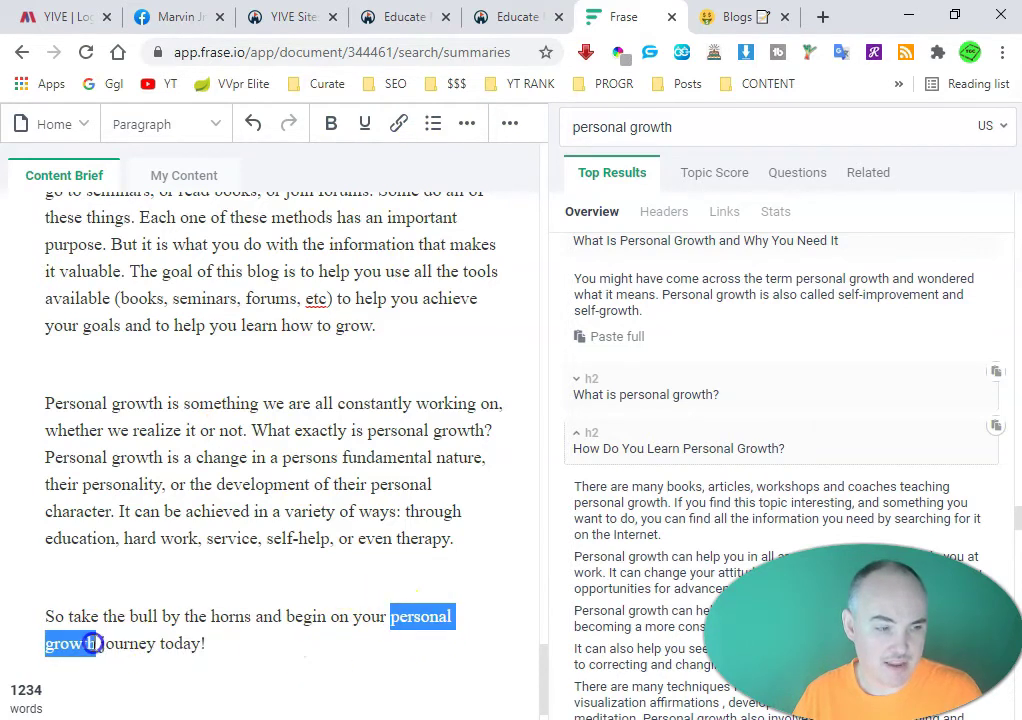
pyautogui.click(331, 123)
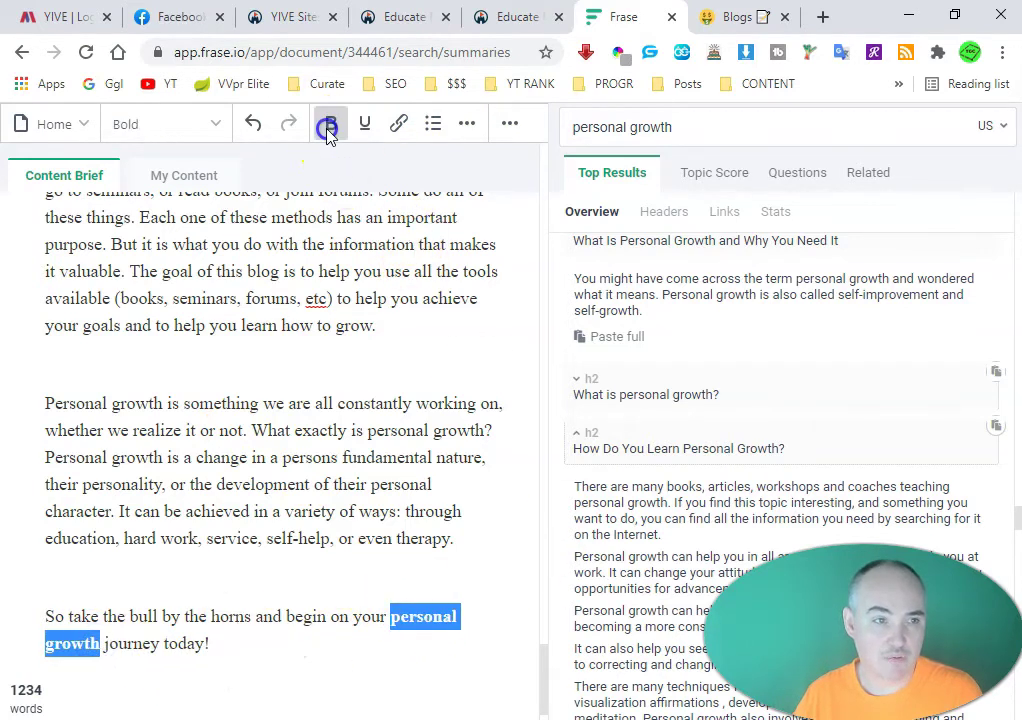
pyautogui.click(203, 485)
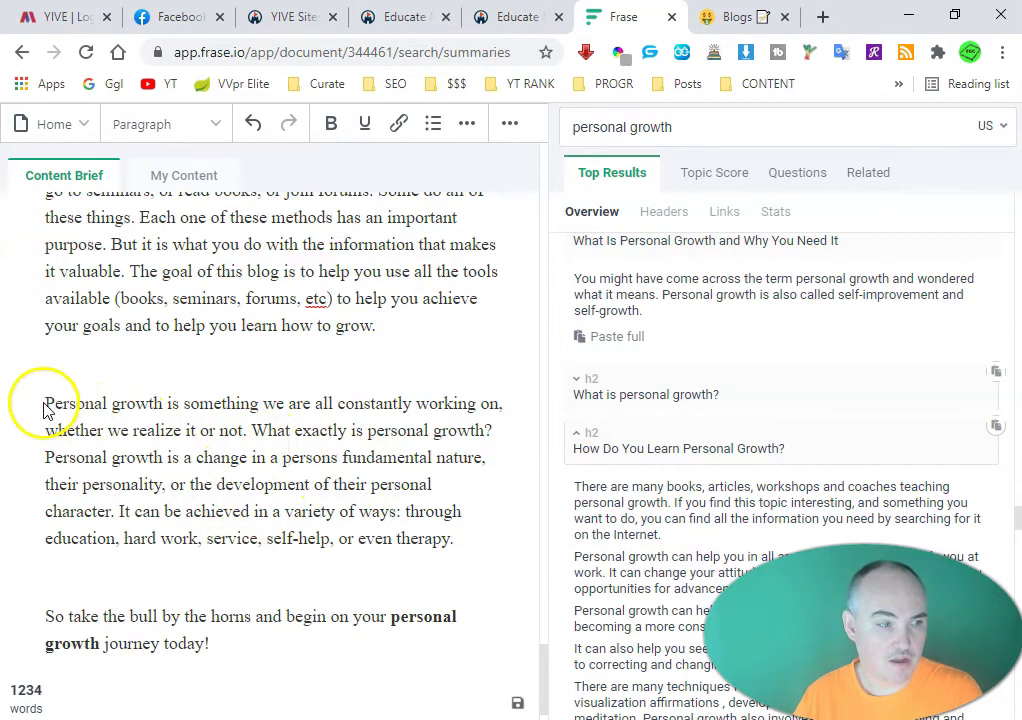
# Underline 'Personal growth' at the start of the paragraph above
pyautogui.moveTo(53, 402); pyautogui.dragTo(157, 407)
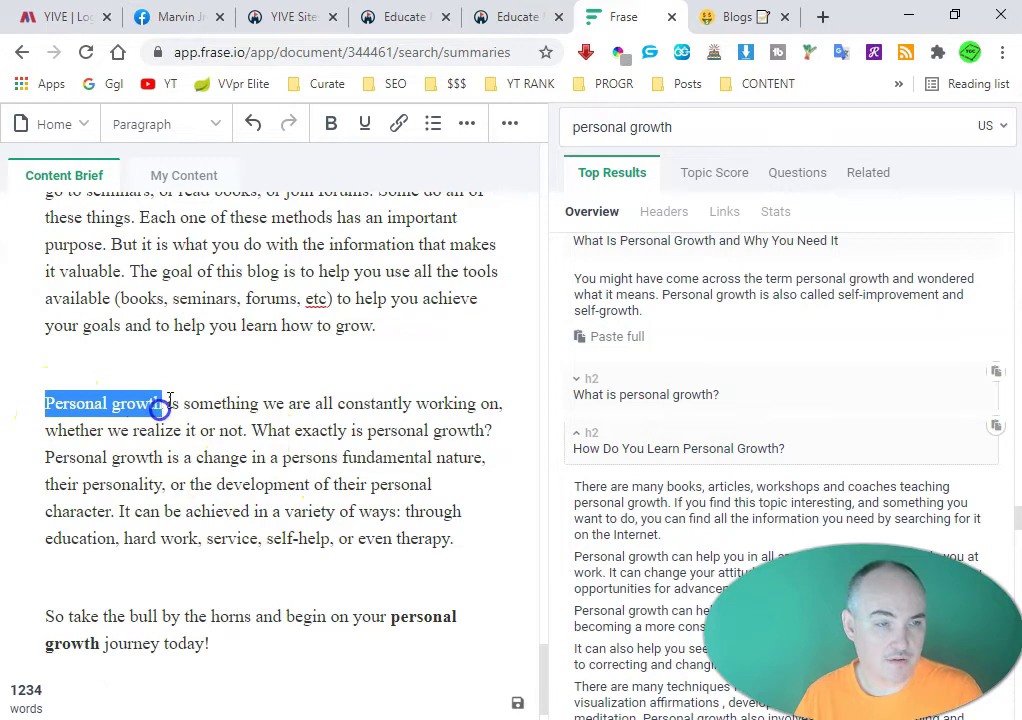
pyautogui.click(364, 123)
pyautogui.click(147, 484)
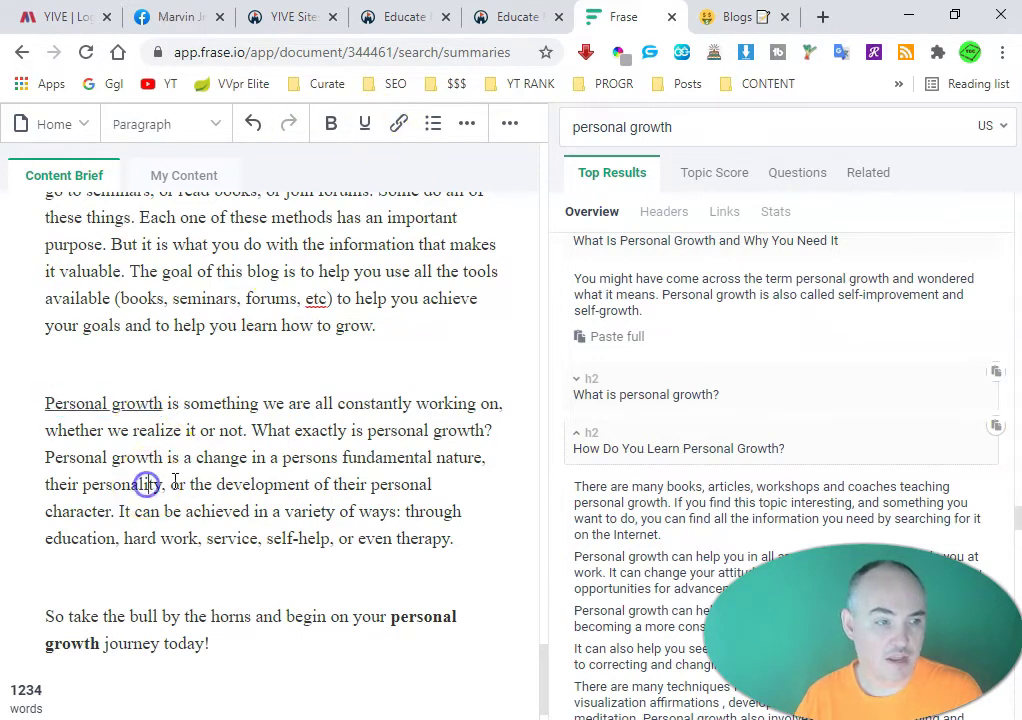
pyautogui.scroll(2, 295, 380)
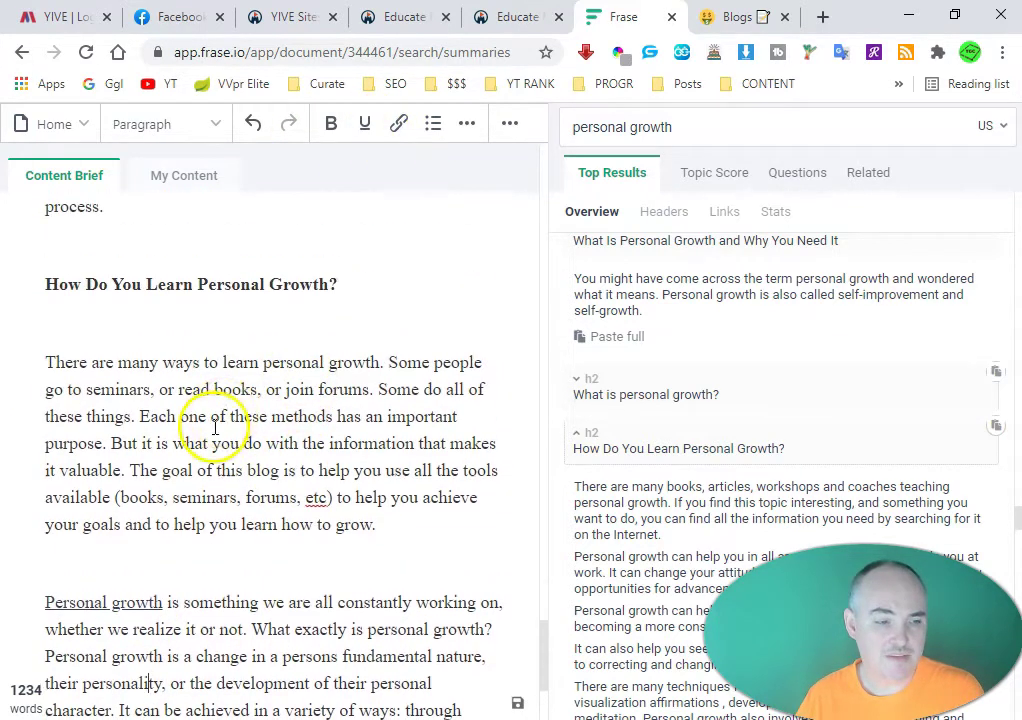
# Select all text from the title 'Personal Growth: A Definite Guide To Self Growth' down to the final sentence
pyautogui.scroll(-3, 213, 428)
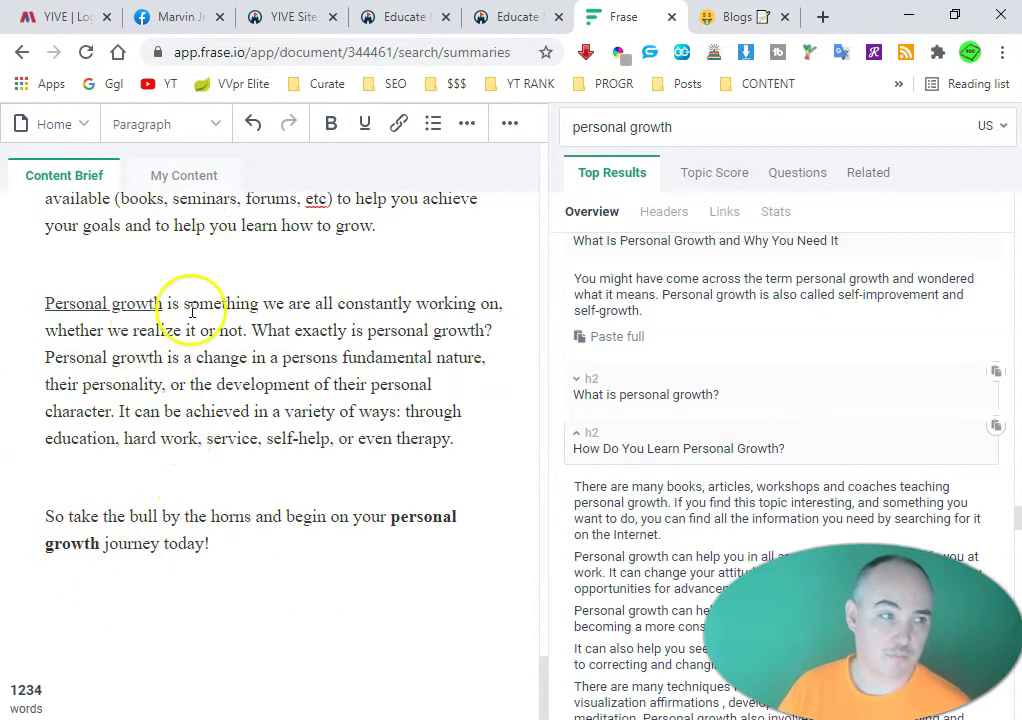
pyautogui.scroll(10, 217, 365)
pyautogui.scroll(10, 240, 345)
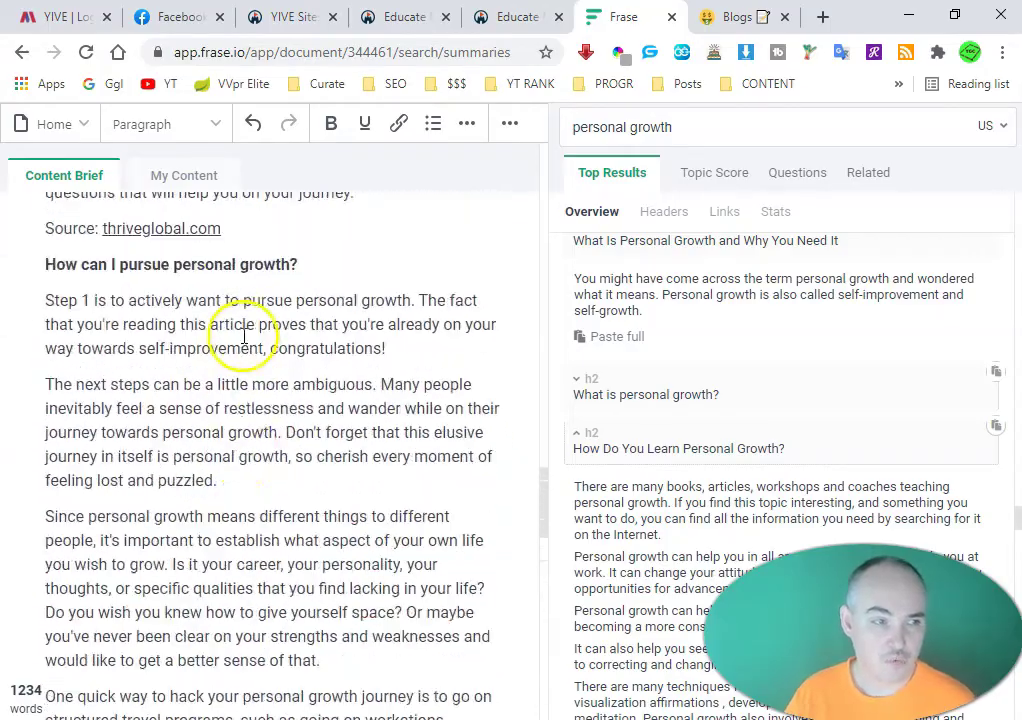
pyautogui.scroll(10, 253, 342)
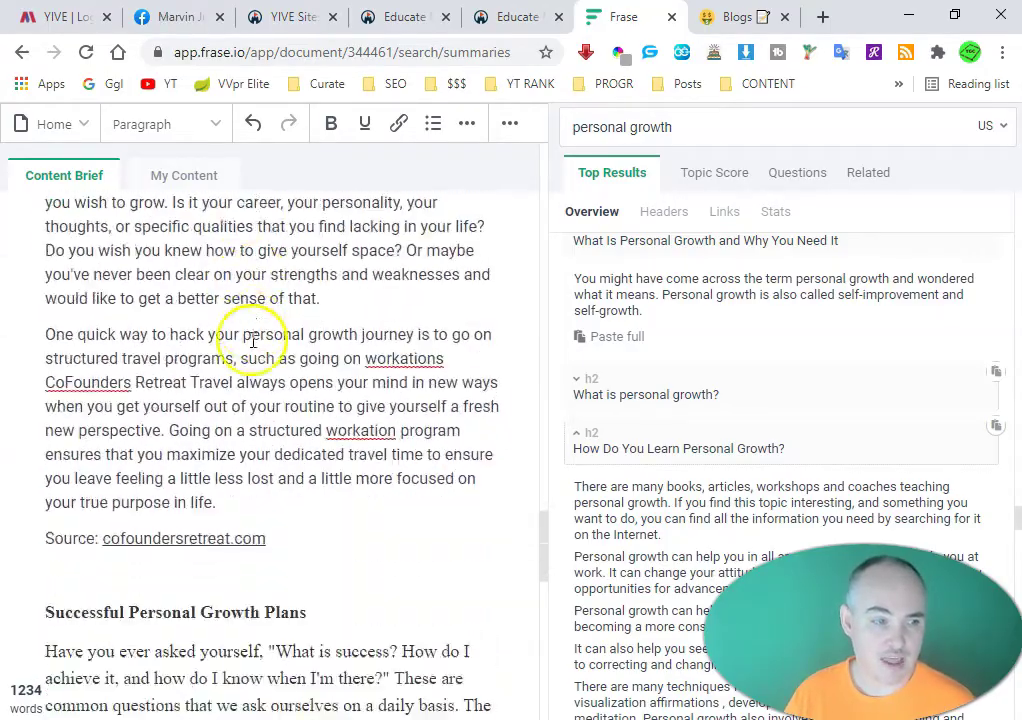
pyautogui.scroll(10, 267, 427)
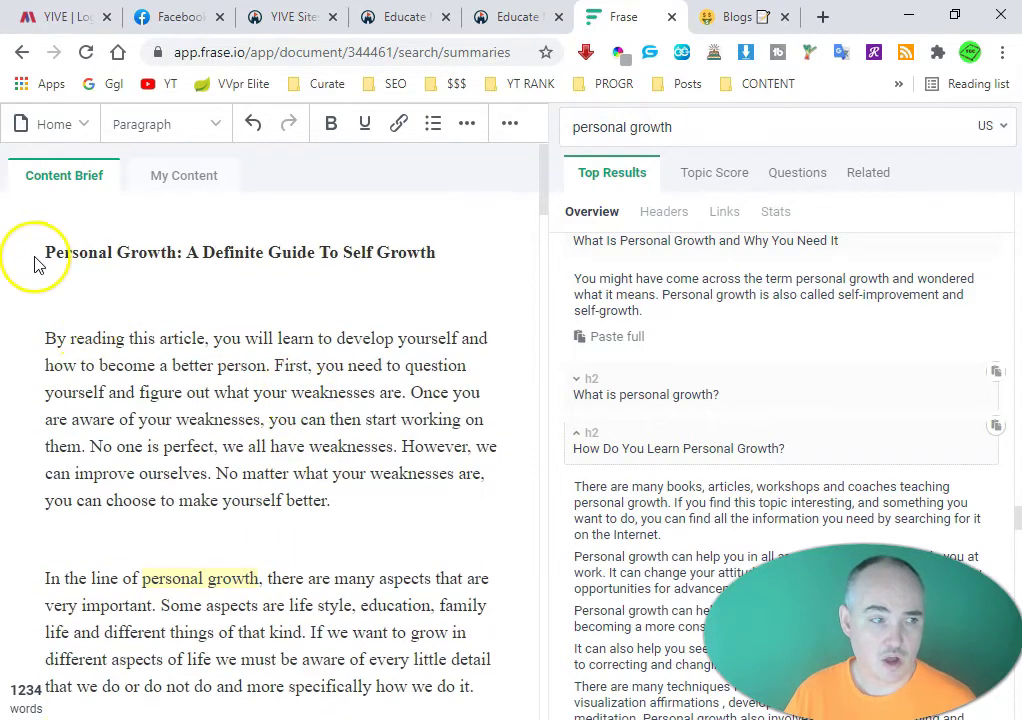
pyautogui.tripleClick(88, 249)
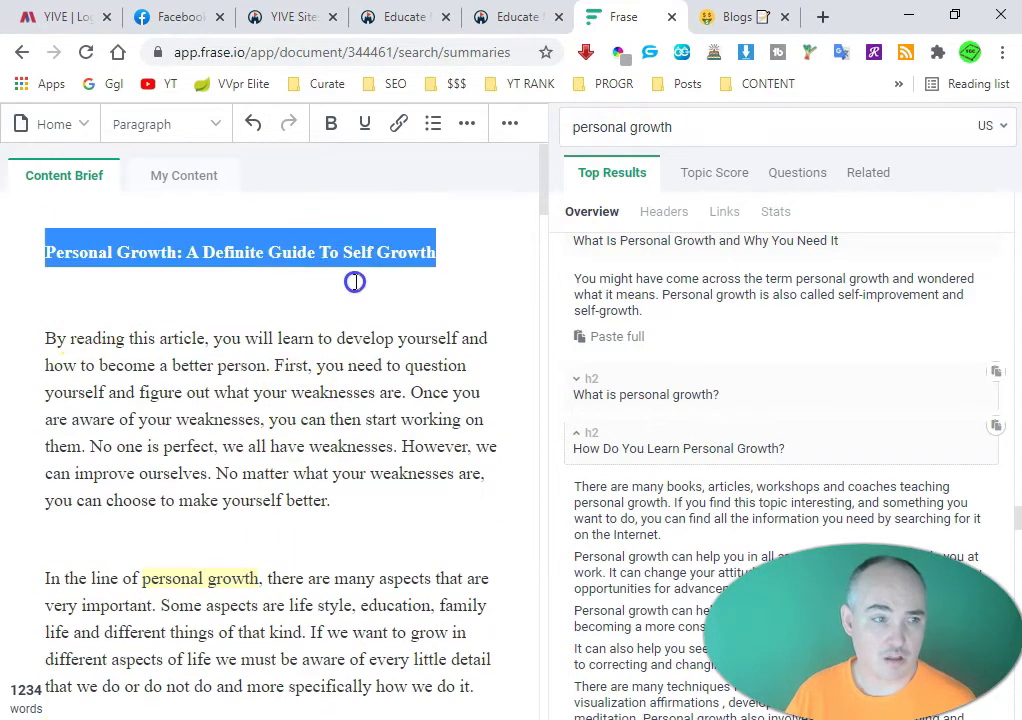
pyautogui.click(230, 240)
pyautogui.scroll(-1, 210, 258)
pyautogui.scroll(1, 210, 258)
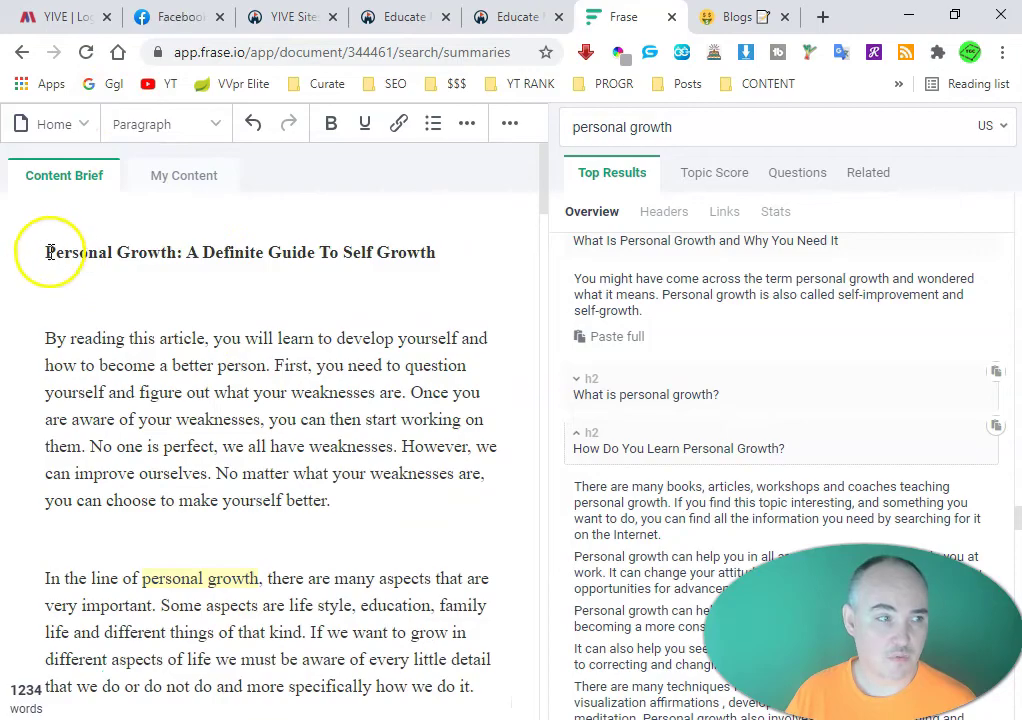
pyautogui.moveTo(88, 258); pyautogui.dragTo(300, 441)
pyautogui.moveTo(386, 666); pyautogui.dragTo(386, 715)
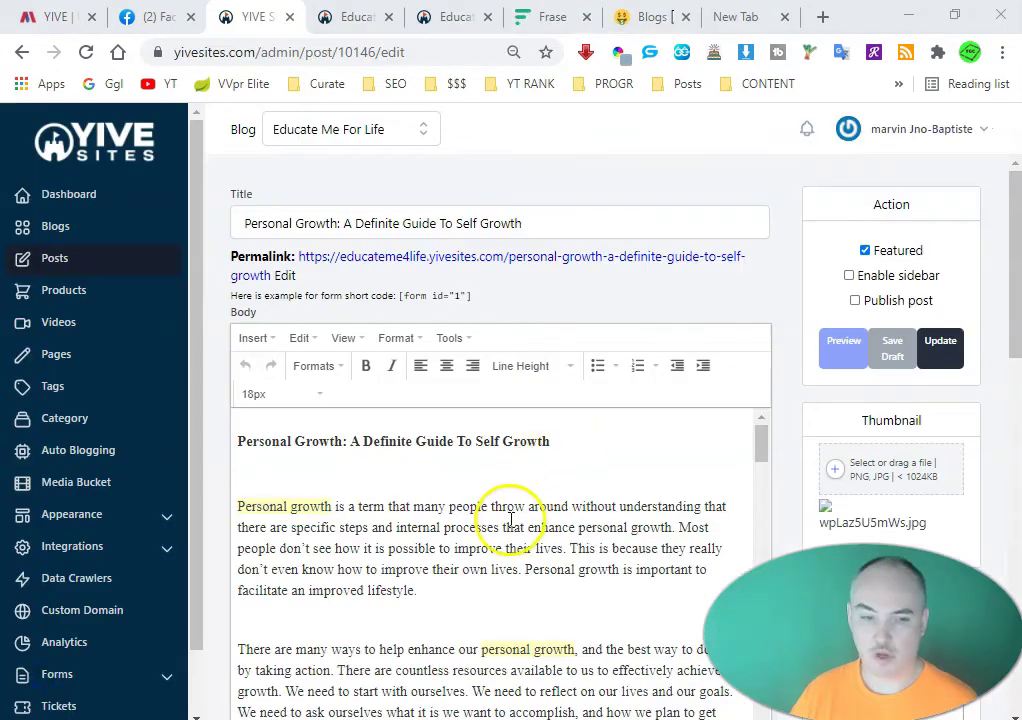
# Scroll through the pasted article in the YIVE Sites post body, then go back to Frase
pyautogui.scroll(-15, 482, 486)
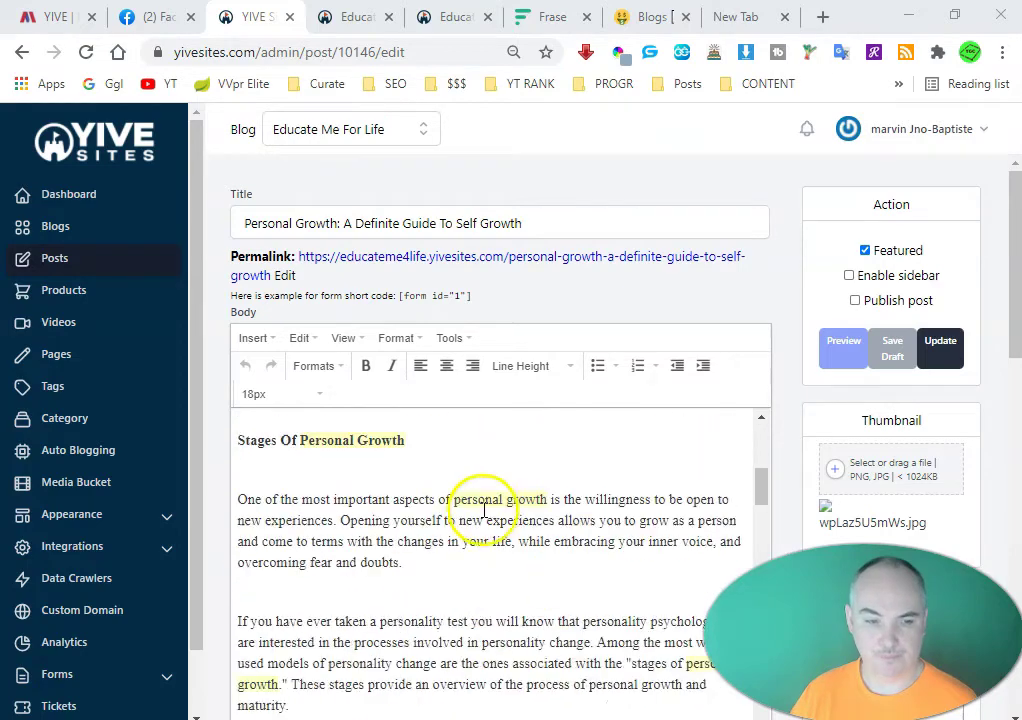
pyautogui.scroll(-15, 486, 520)
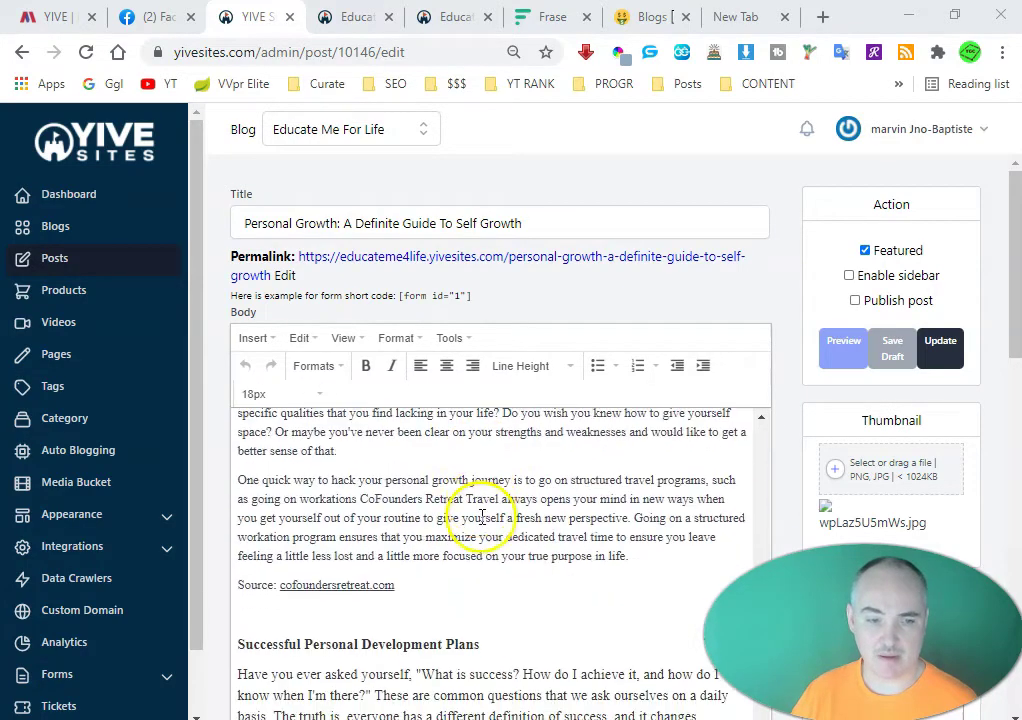
pyautogui.scroll(-2, 479, 513)
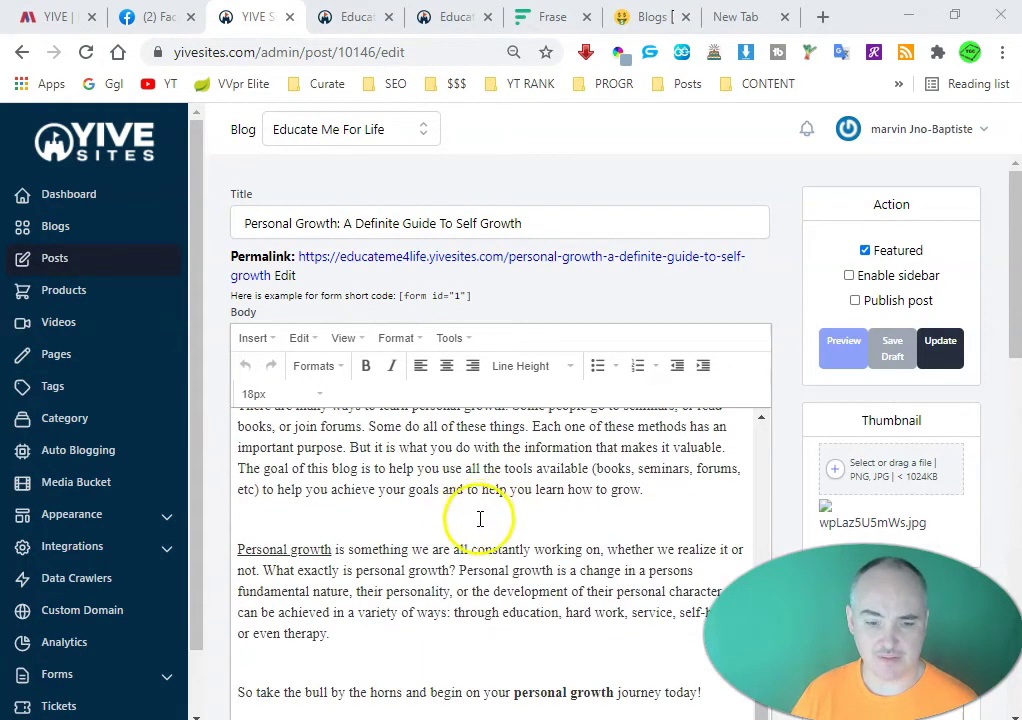
pyautogui.scroll(15, 480, 519)
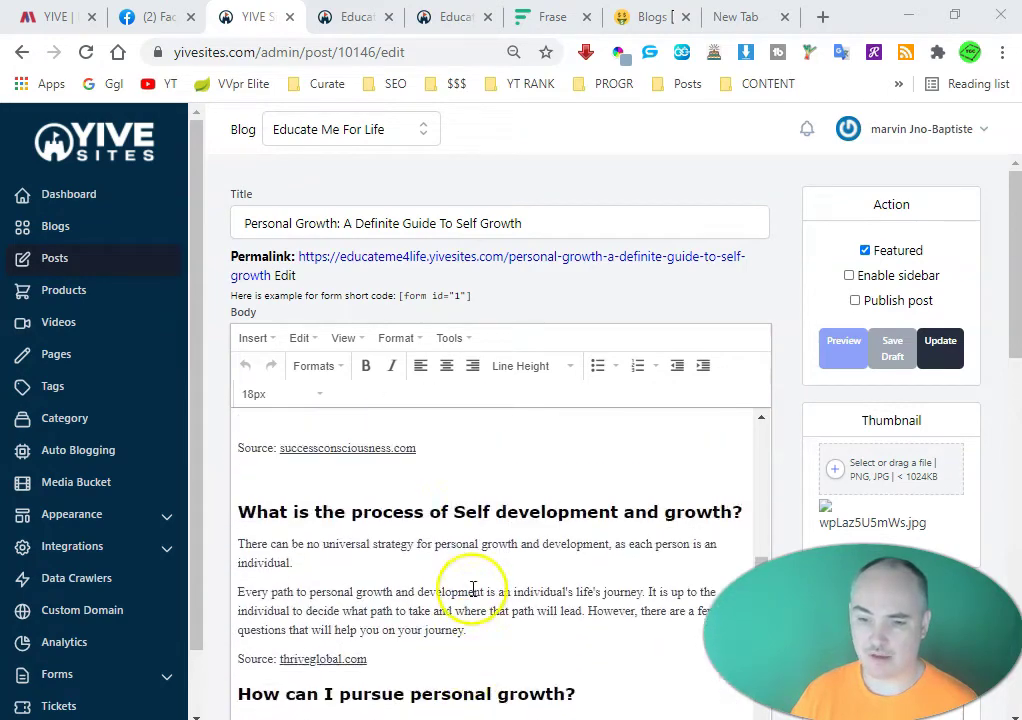
pyautogui.scroll(15, 473, 590)
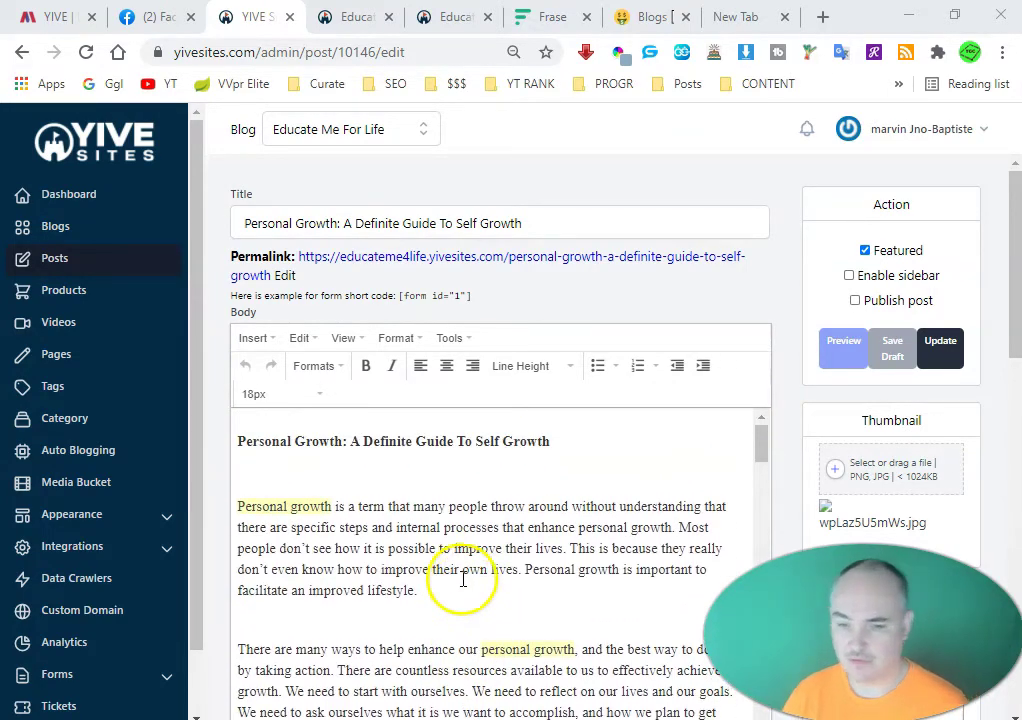
pyautogui.scroll(-20, 440, 510)
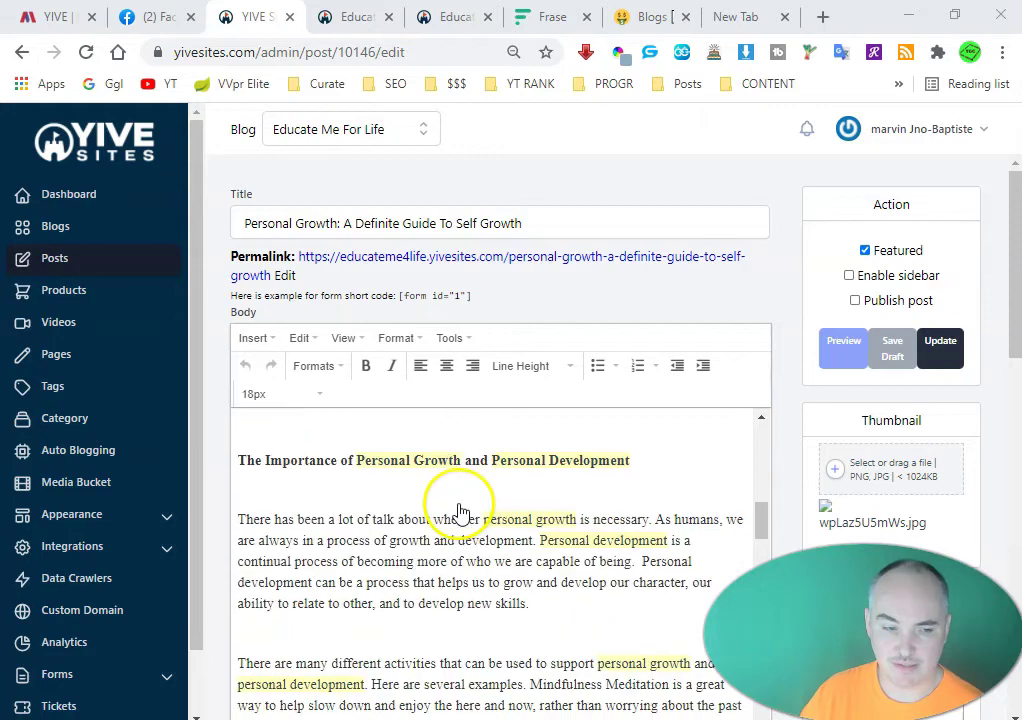
pyautogui.scroll(-20, 465, 512)
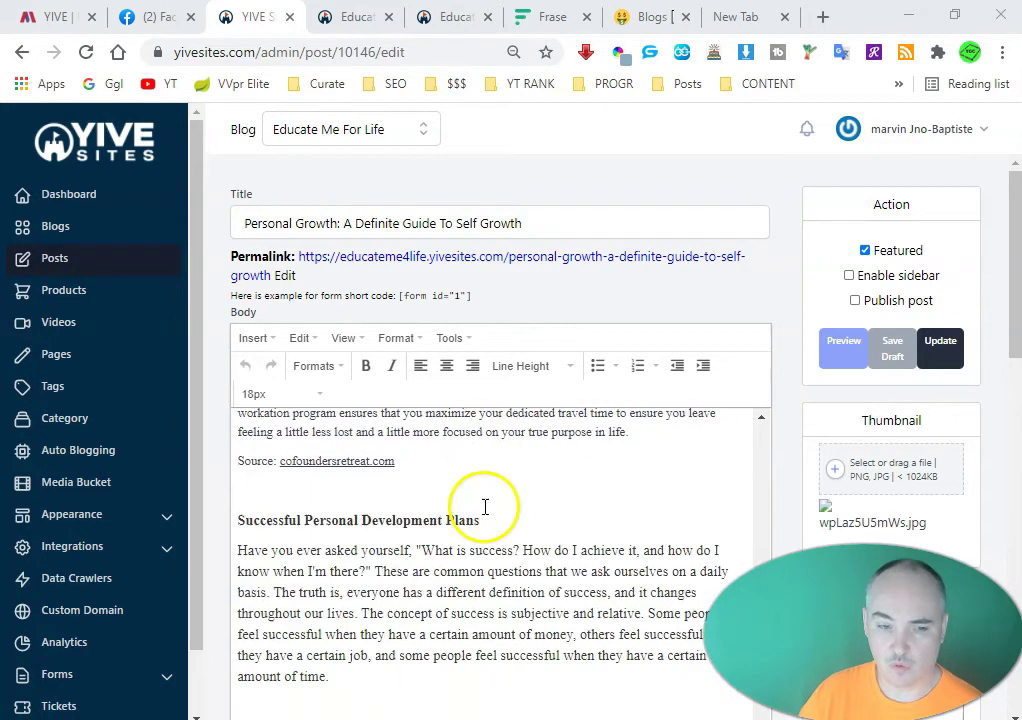
pyautogui.scroll(-3, 487, 506)
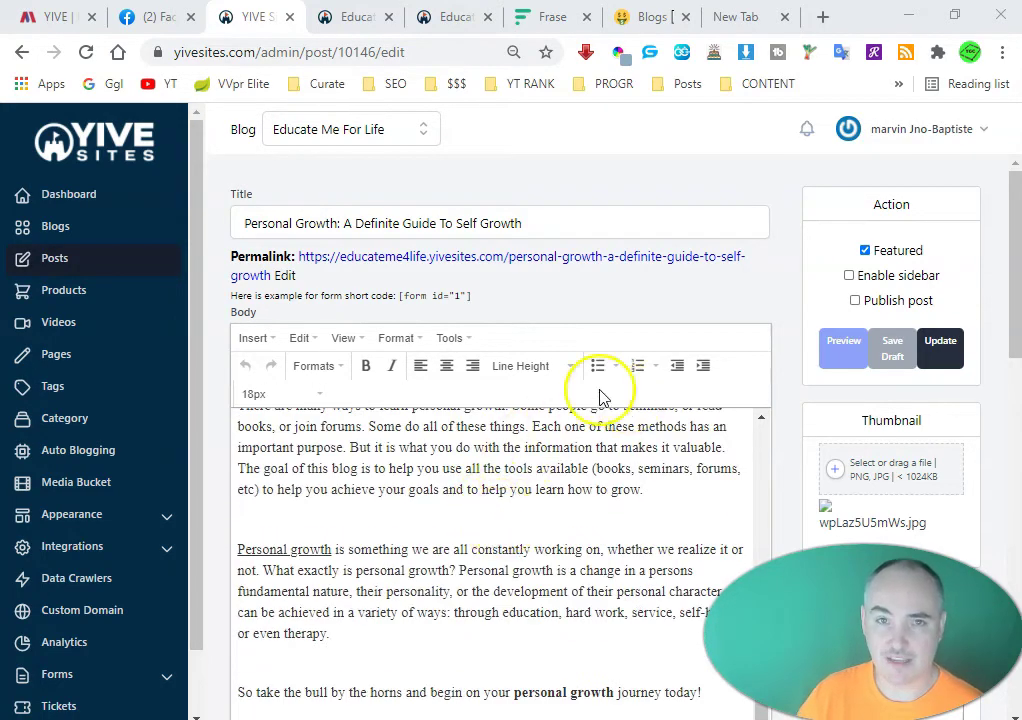
pyautogui.click(549, 22)
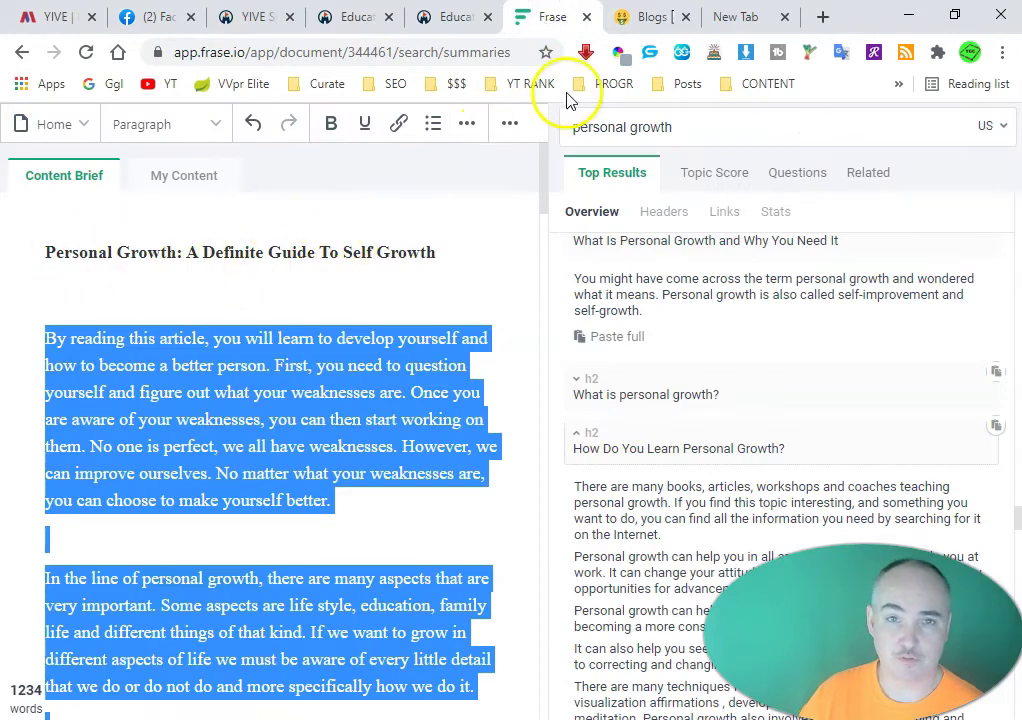
# View the top of the Nichesss Educate Me For Life blog sections, then return to YIVE Sites
pyautogui.click(648, 18)
pyautogui.scroll(10, 383, 335)
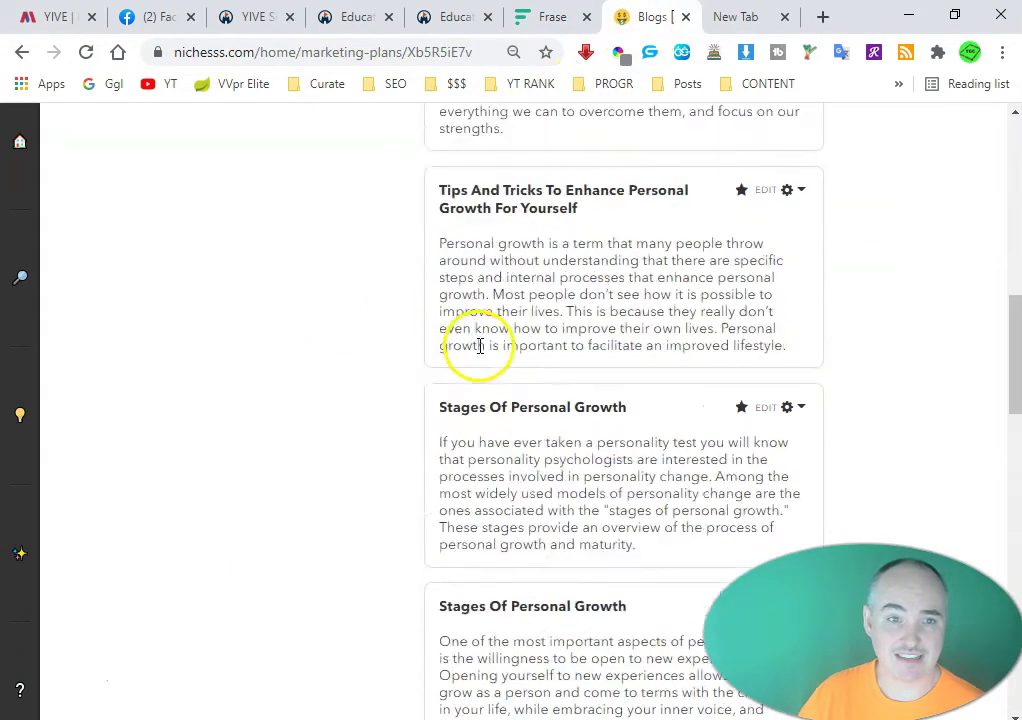
pyautogui.scroll(10, 500, 350)
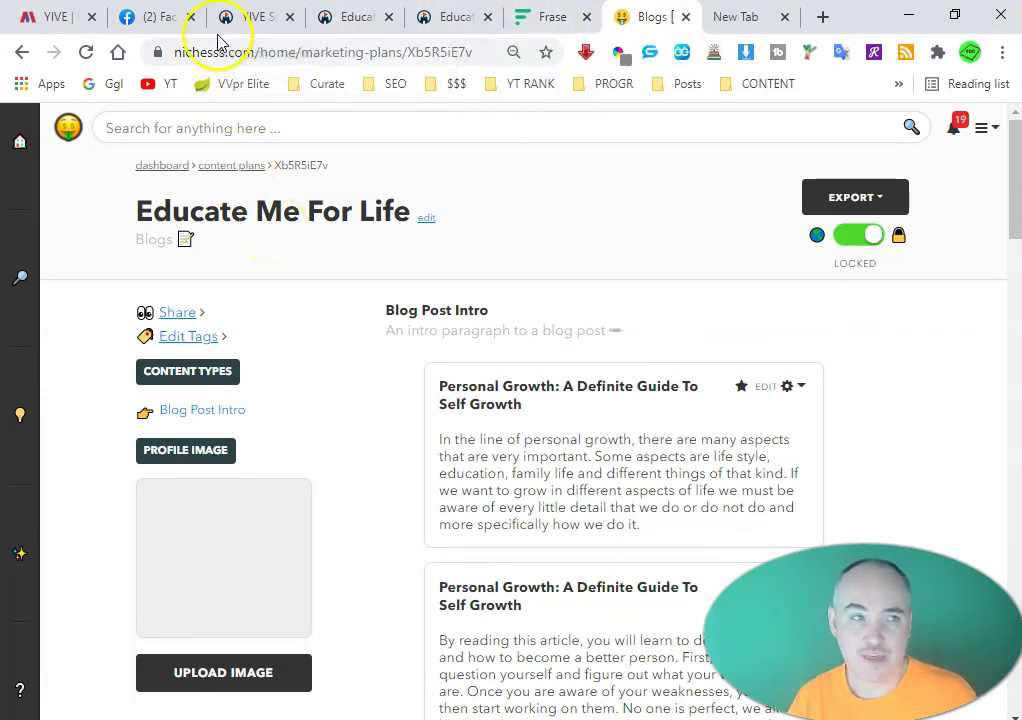
pyautogui.click(258, 18)
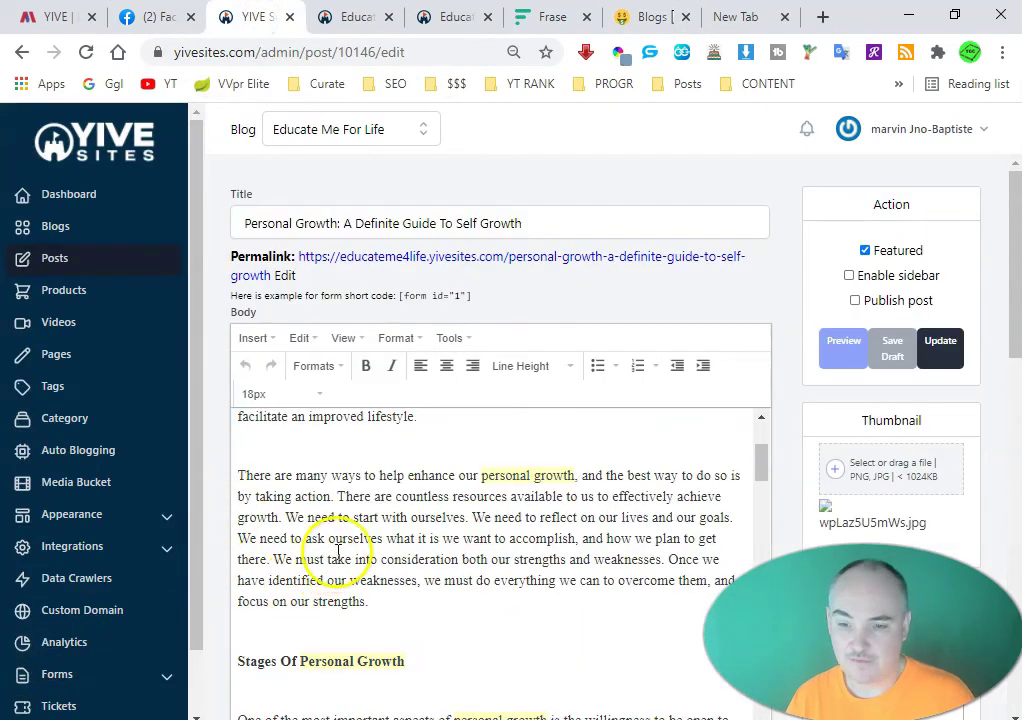
# Leave the YIVE Sites post via the Frase tab and open the Nichesss Educate Me For Life page
pyautogui.scroll(3, 338, 550)
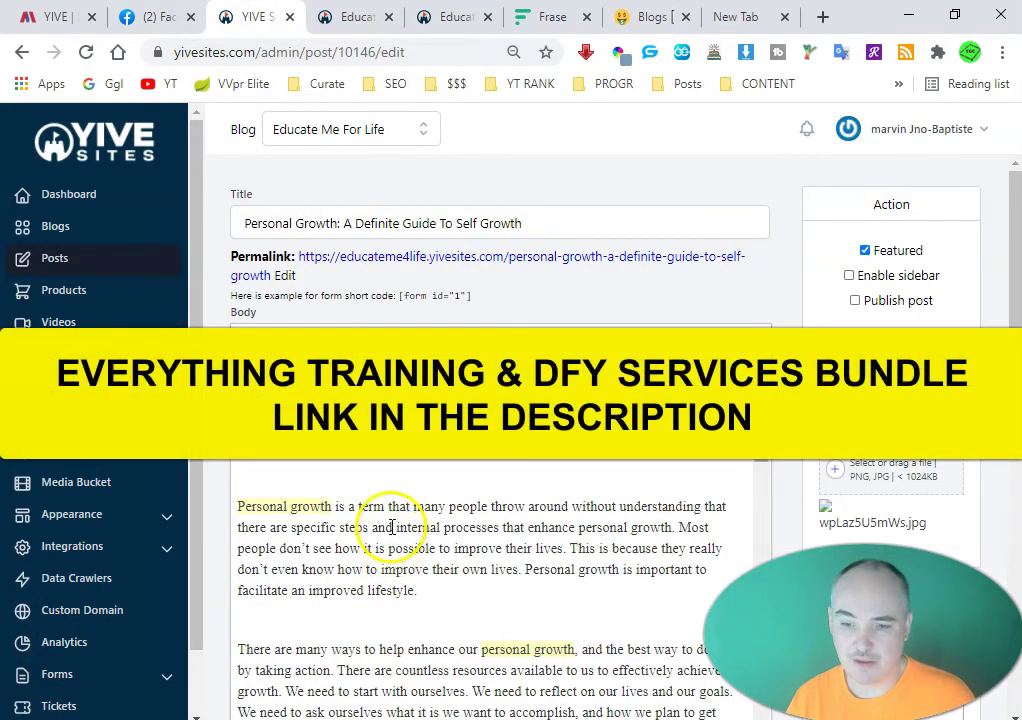
pyautogui.click(538, 20)
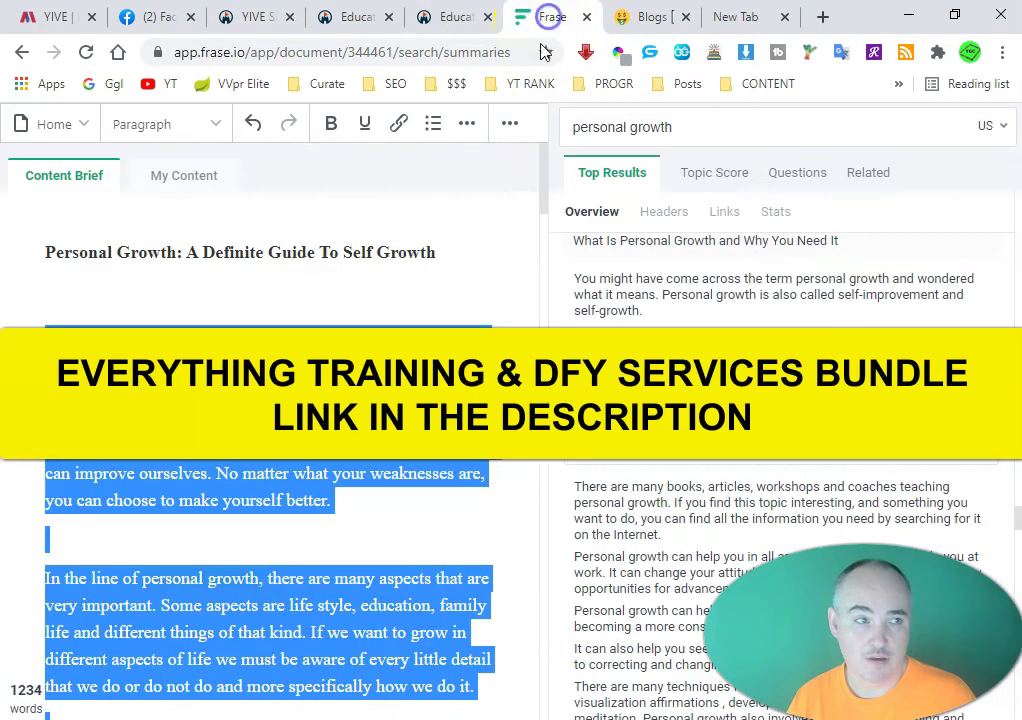
pyautogui.click(645, 17)
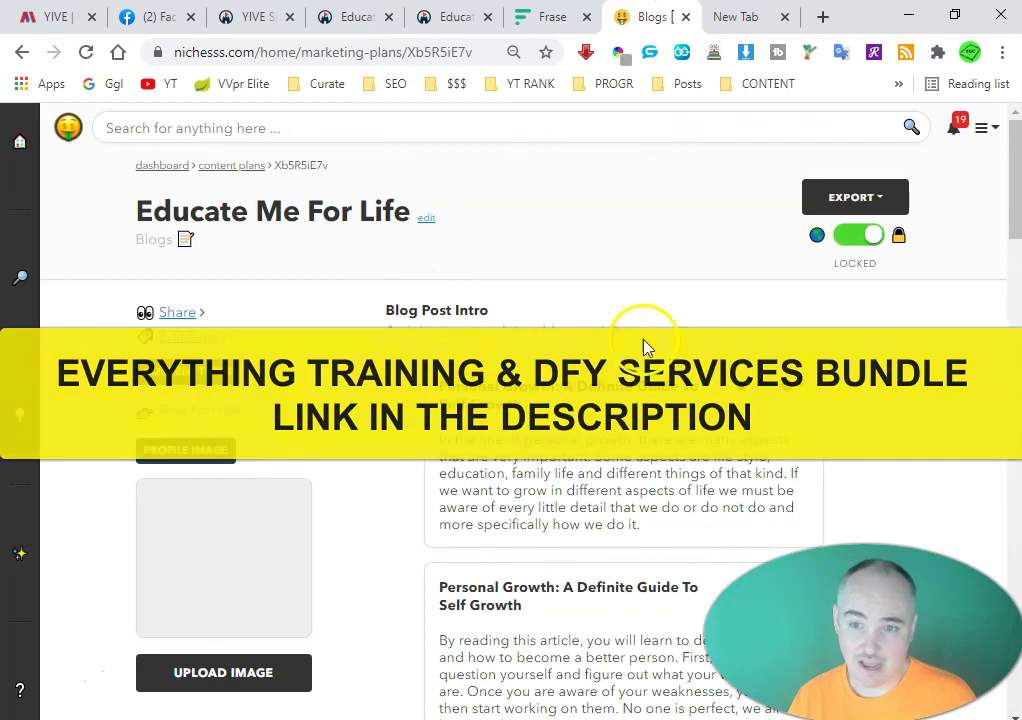